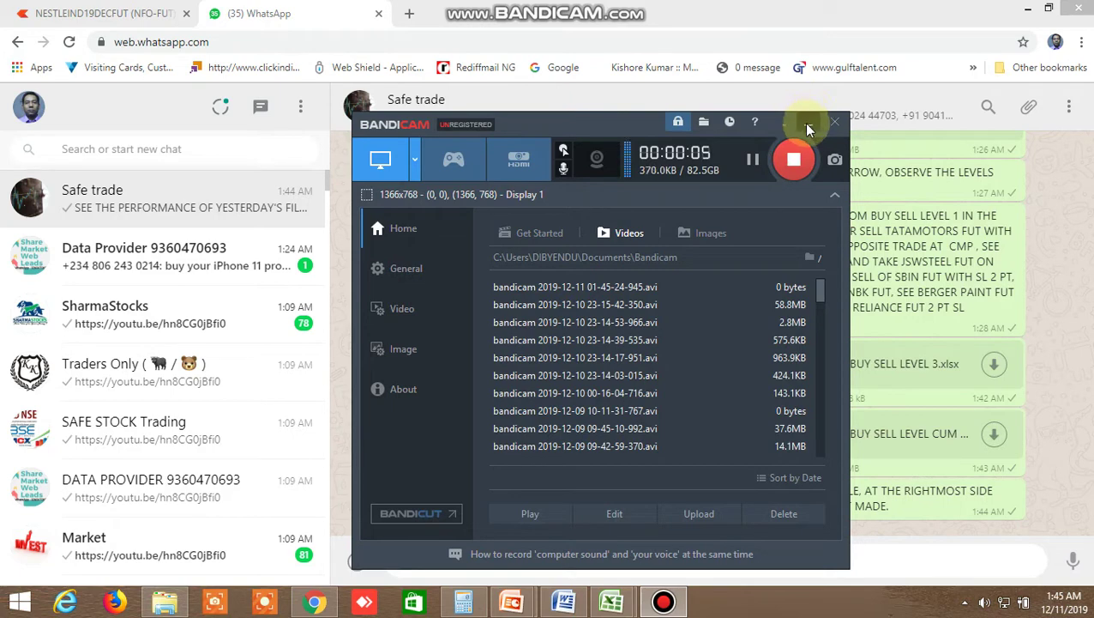
Step: Move the floating recorder window aside and scroll the Safe trade chat back to Monday's BUY SELL LEVEL files
{"action": "left_click", "coordinate": [807, 127]}
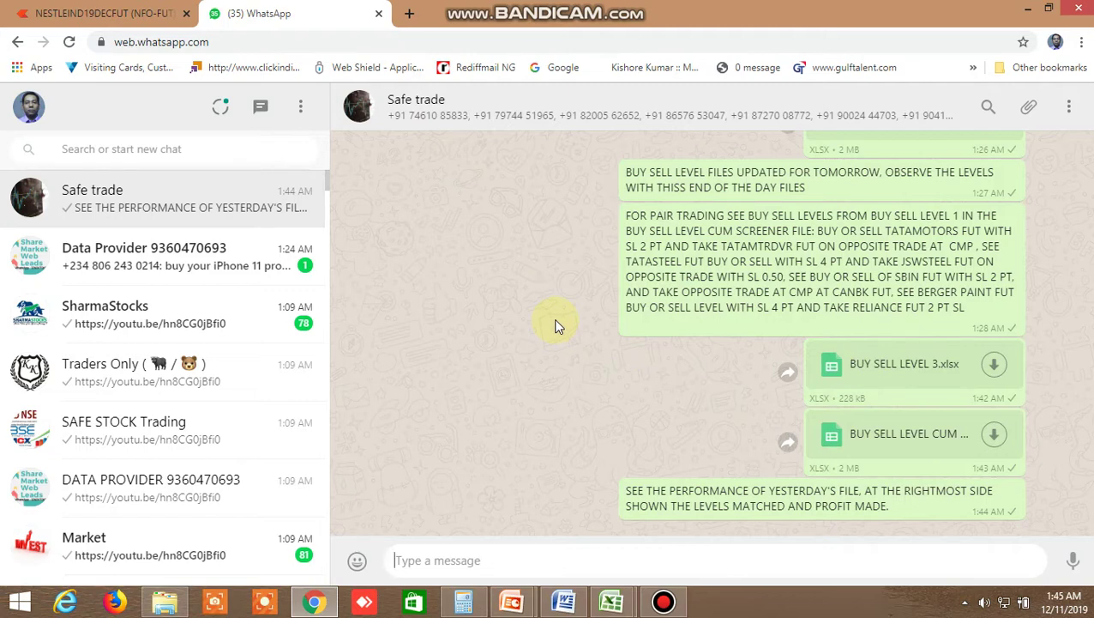
{"action": "scroll", "coordinate": [556, 326], "scroll_direction": "up", "scroll_amount": 2}
{"action": "scroll", "coordinate": [556, 326], "scroll_direction": "up", "scroll_amount": 2}
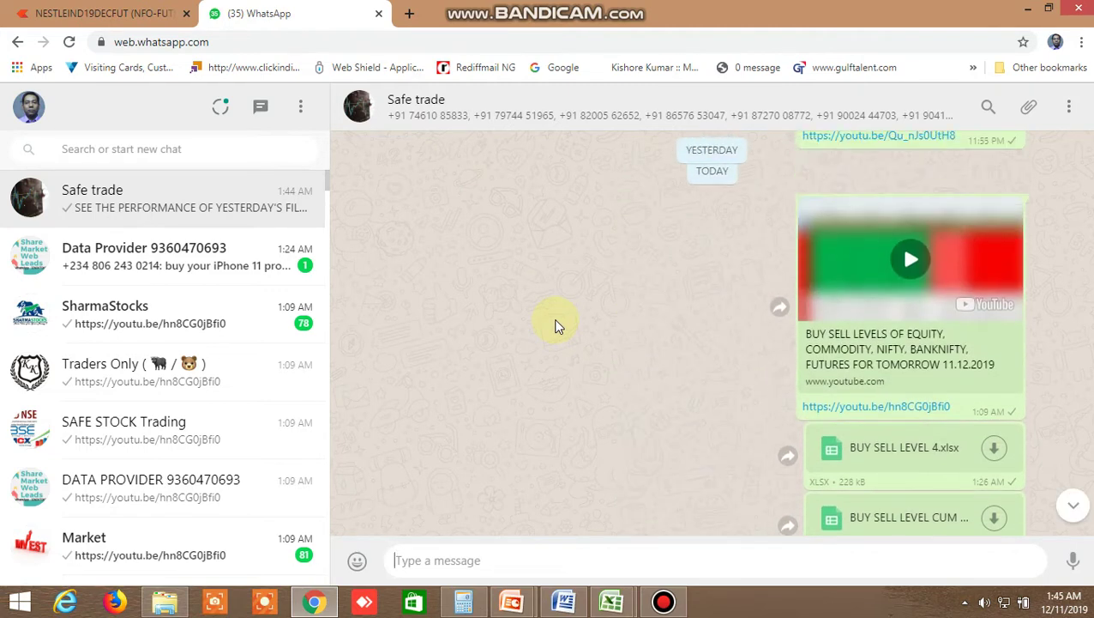
{"action": "scroll", "coordinate": [556, 326], "scroll_direction": "down", "scroll_amount": 2}
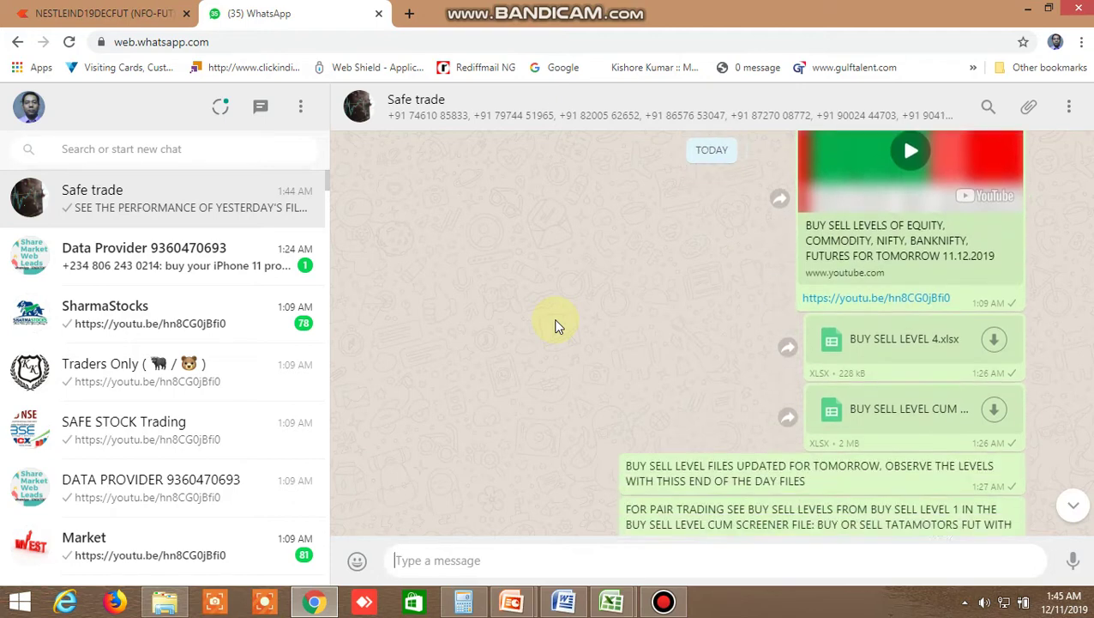
{"action": "scroll", "coordinate": [583, 313], "scroll_direction": "down", "scroll_amount": 1}
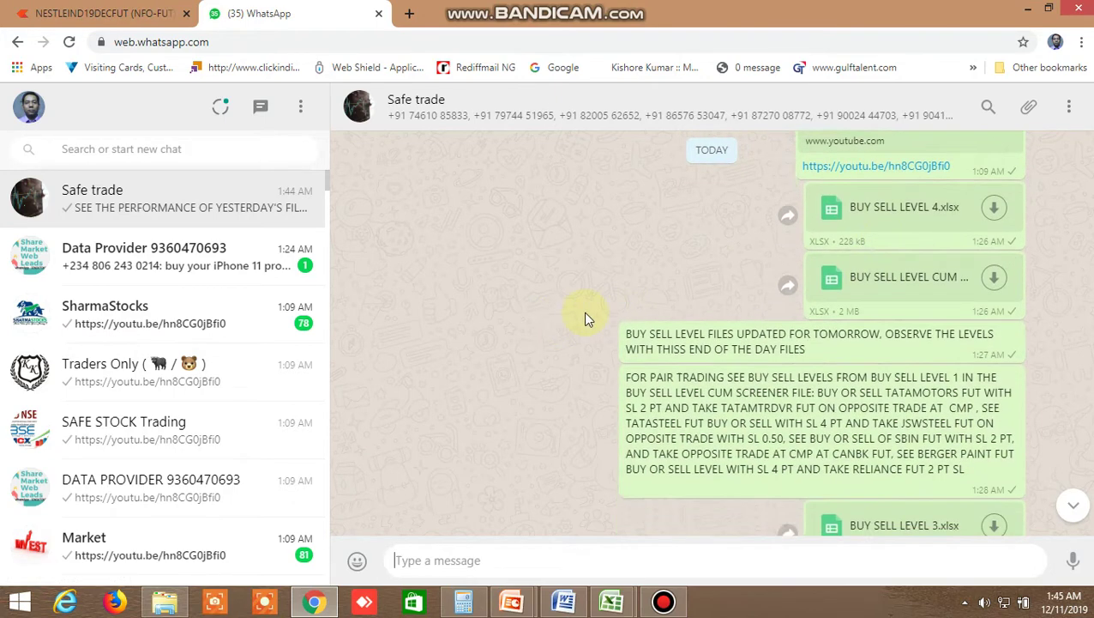
{"action": "scroll", "coordinate": [583, 318], "scroll_direction": "down", "scroll_amount": 2}
{"action": "scroll", "coordinate": [581, 326], "scroll_direction": "up", "scroll_amount": 2}
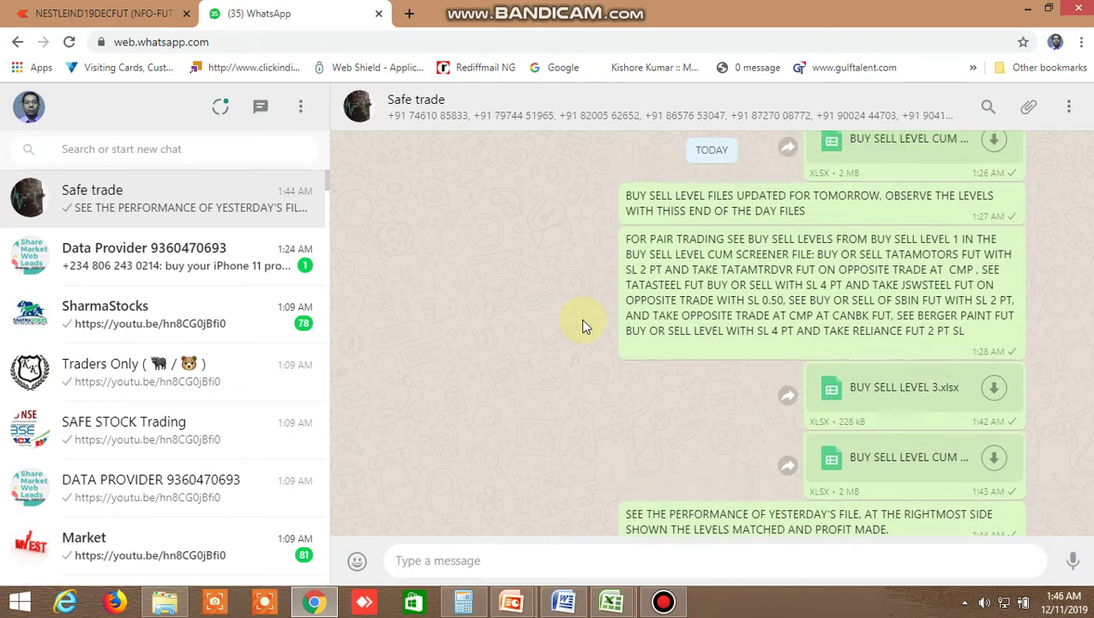
{"action": "scroll", "coordinate": [580, 325], "scroll_direction": "up", "scroll_amount": 2}
{"action": "scroll", "coordinate": [581, 326], "scroll_direction": "up", "scroll_amount": 1}
{"action": "scroll", "coordinate": [580, 326], "scroll_direction": "up", "scroll_amount": 3}
{"action": "scroll", "coordinate": [581, 325], "scroll_direction": "down", "scroll_amount": 6}
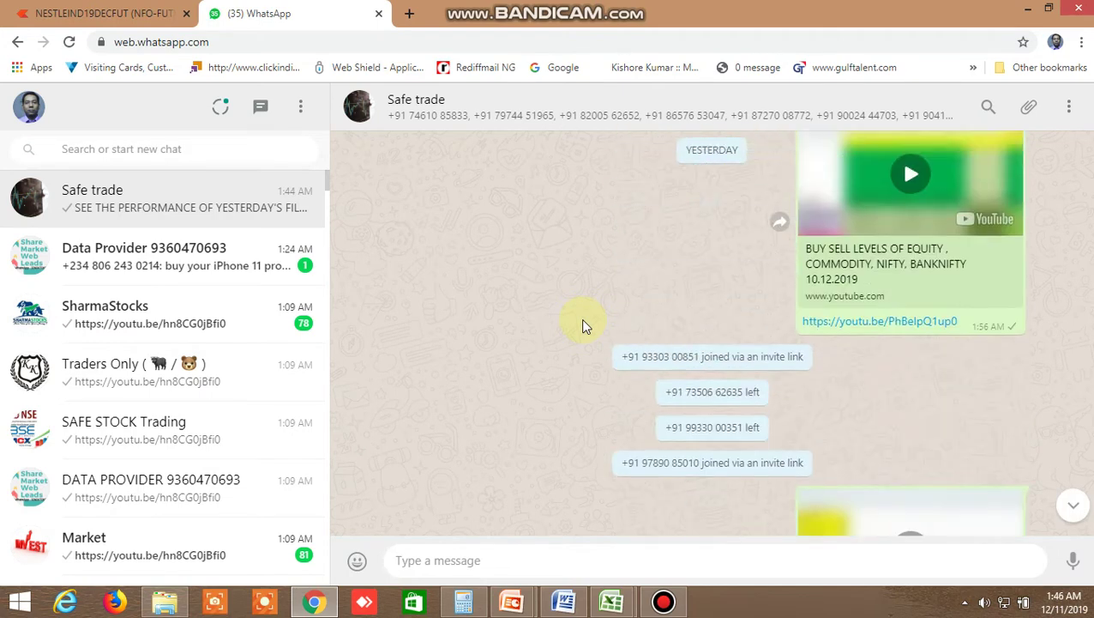
{"action": "scroll", "coordinate": [581, 324], "scroll_direction": "up", "scroll_amount": 1}
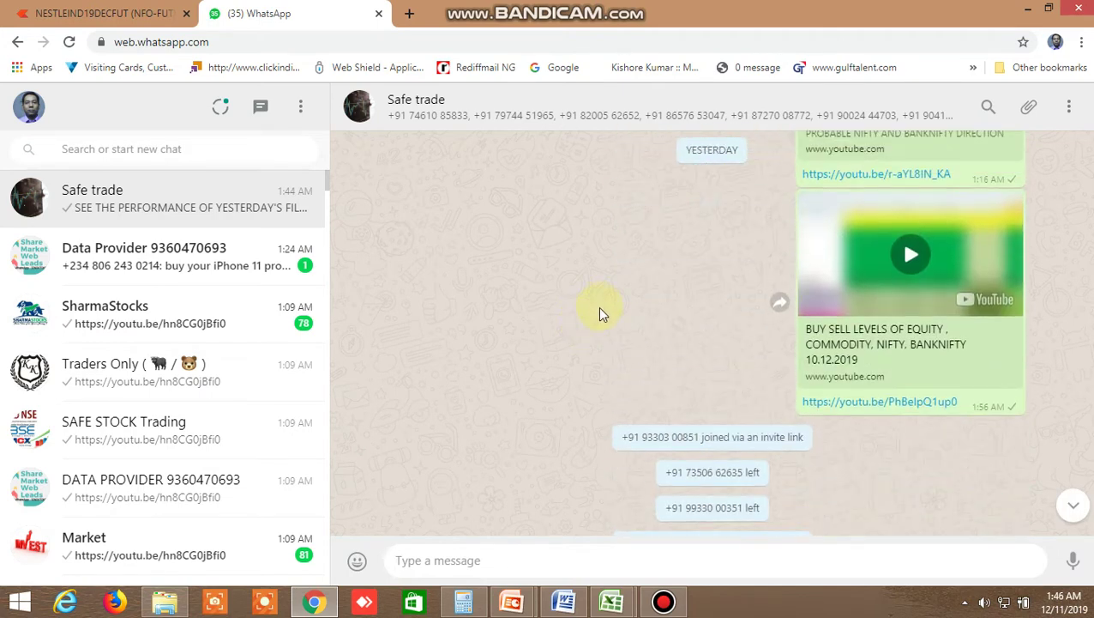
{"action": "scroll", "coordinate": [561, 327], "scroll_direction": "down", "scroll_amount": 2}
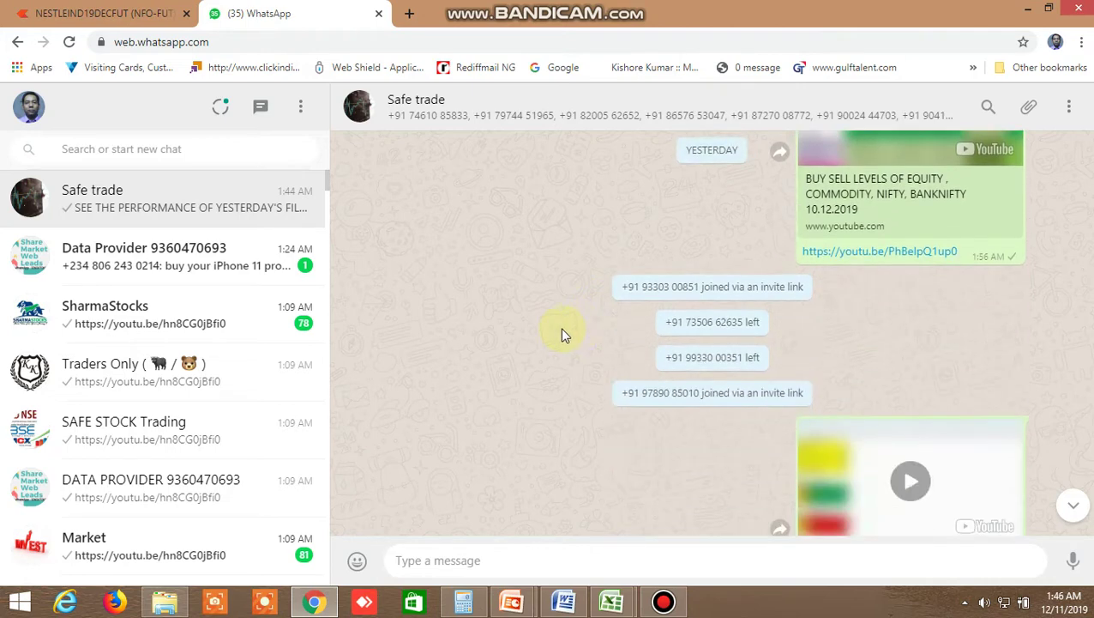
{"action": "scroll", "coordinate": [560, 327], "scroll_direction": "up", "scroll_amount": 1}
{"action": "scroll", "coordinate": [559, 327], "scroll_direction": "up", "scroll_amount": 3}
{"action": "scroll", "coordinate": [561, 333], "scroll_direction": "up", "scroll_amount": 3}
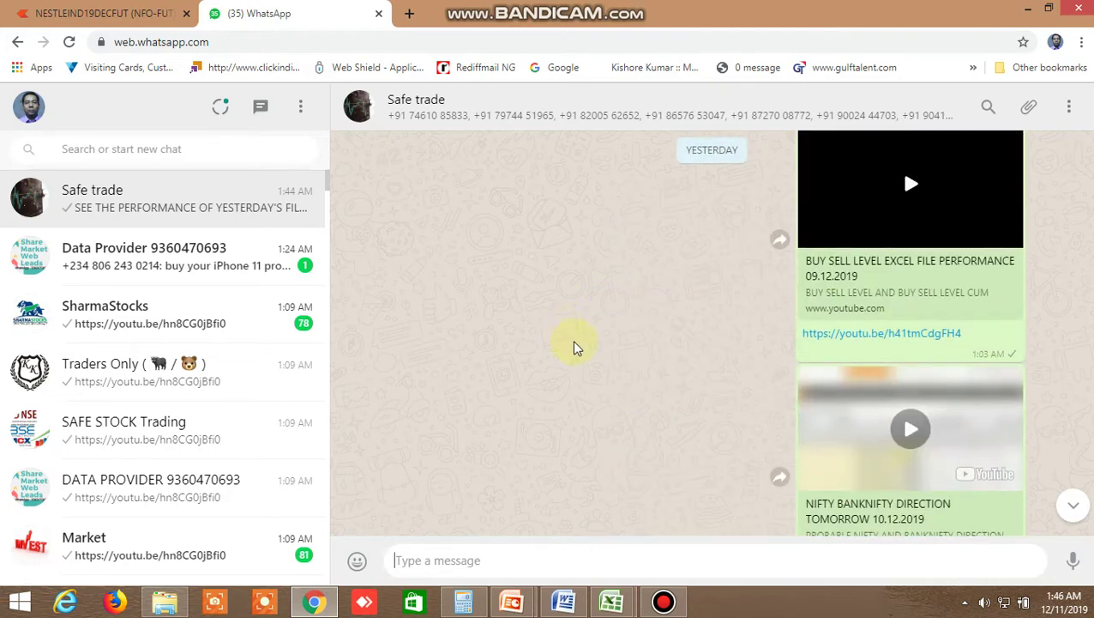
{"action": "scroll", "coordinate": [574, 339], "scroll_direction": "up", "scroll_amount": 3}
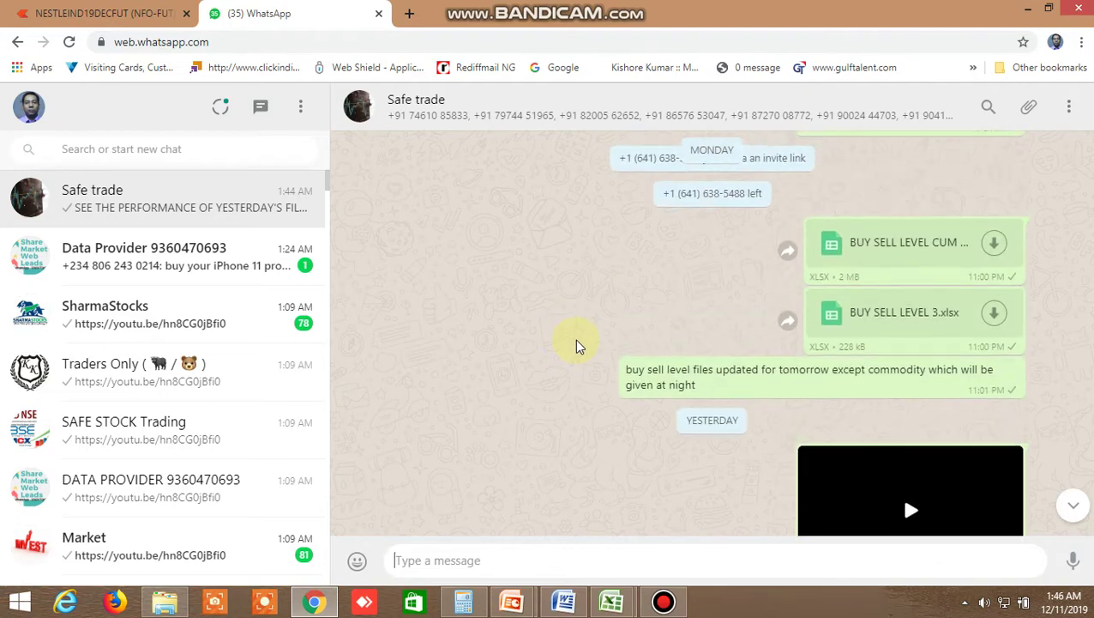
{"action": "scroll", "coordinate": [574, 338], "scroll_direction": "up", "scroll_amount": 1}
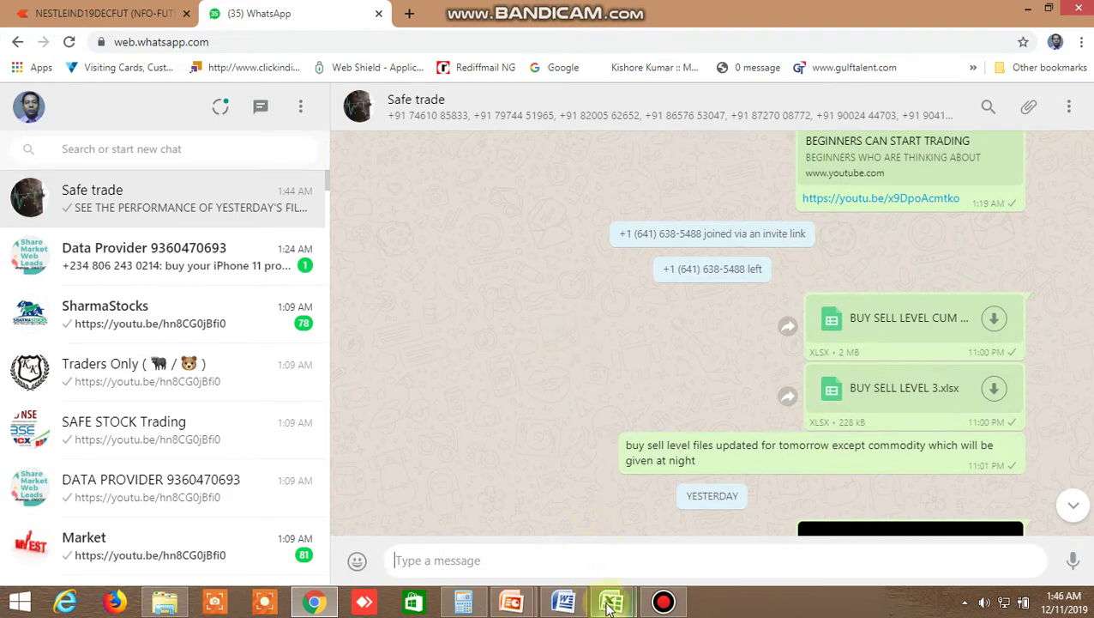
{"action": "mouse_move", "coordinate": [609, 605]}
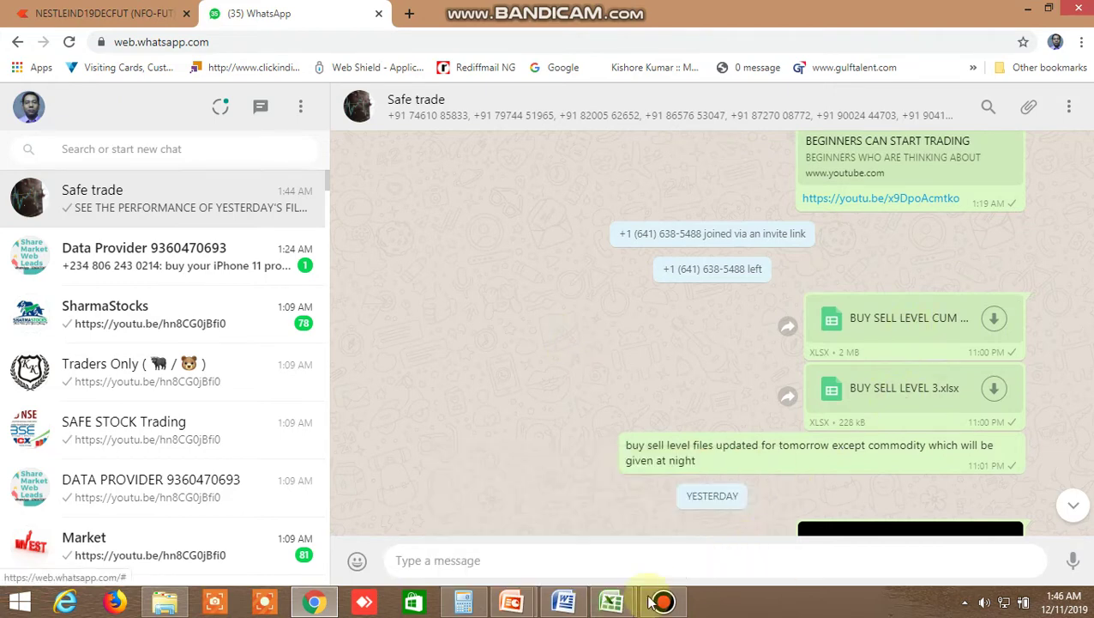
Step: Bring the BUY SELL LEVEL CUM SCREENER workbook window to the front in Excel
{"action": "left_click", "coordinate": [542, 520]}
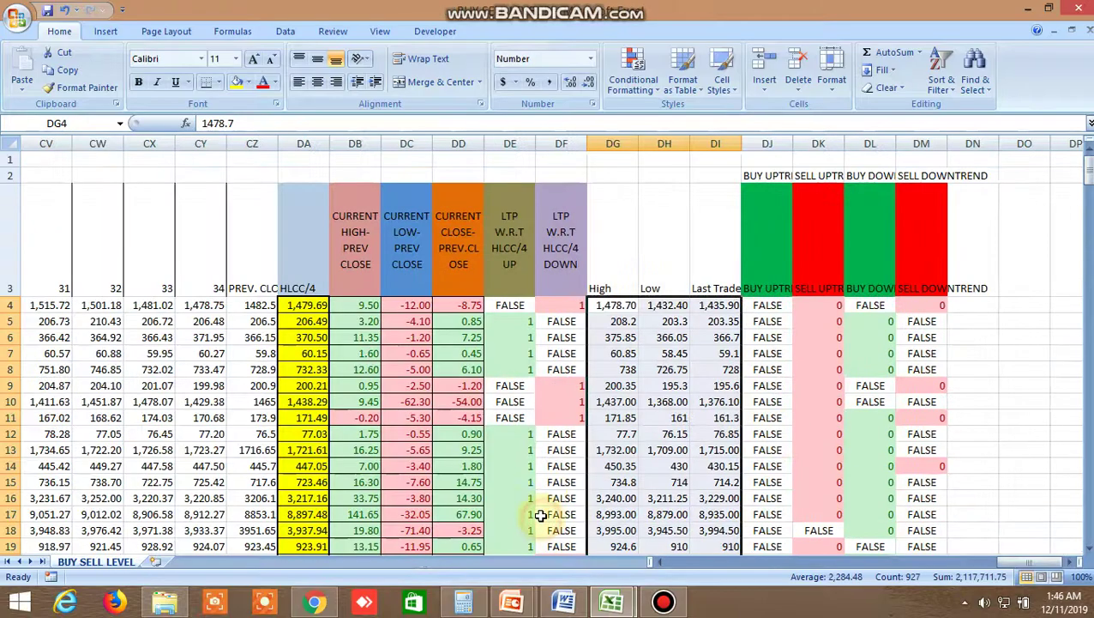
{"action": "mouse_move", "coordinate": [612, 603]}
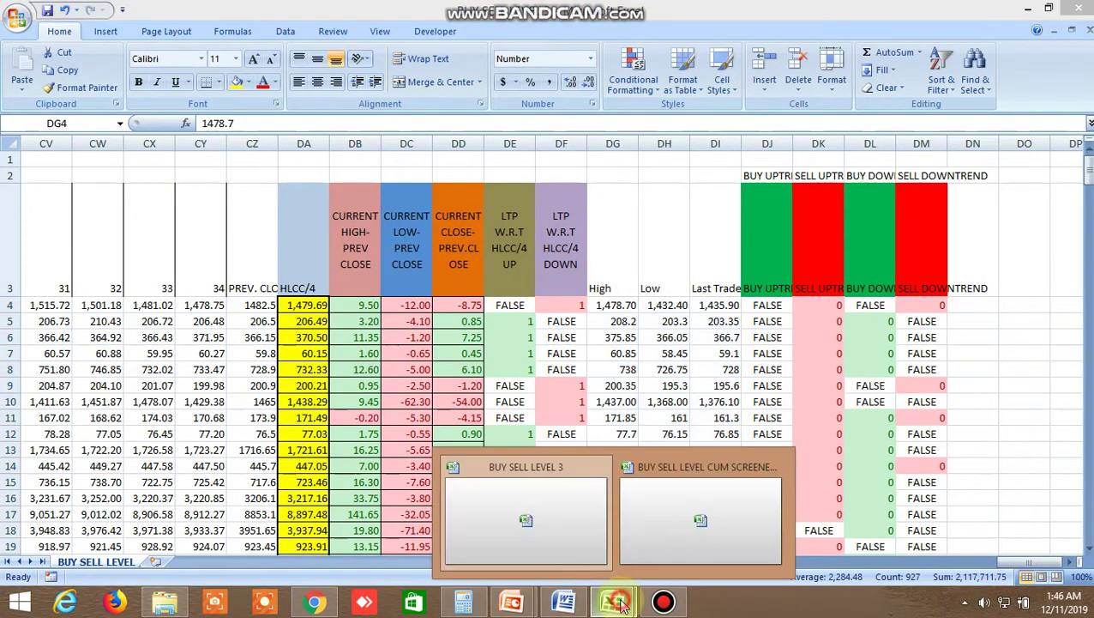
{"action": "left_click", "coordinate": [711, 517]}
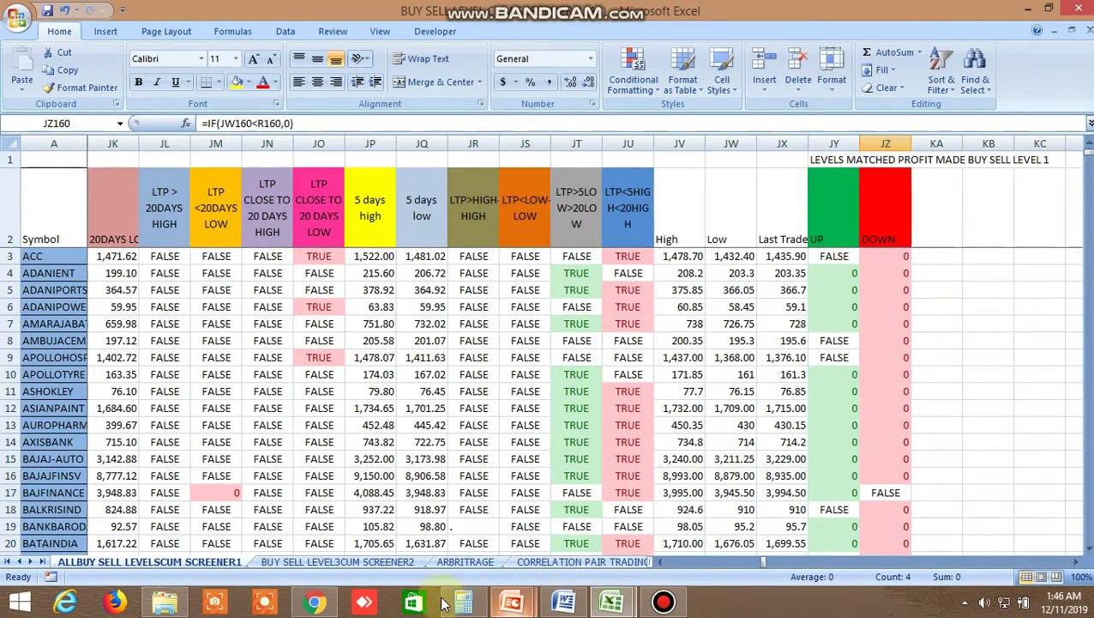
{"action": "left_click", "coordinate": [330, 606]}
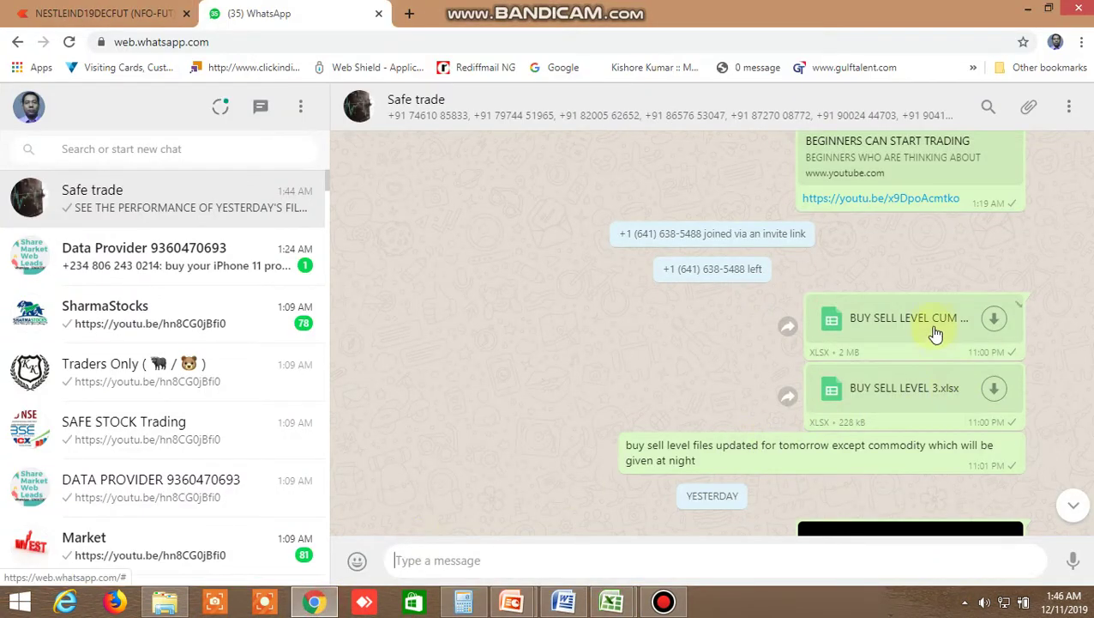
{"action": "left_click", "coordinate": [611, 600]}
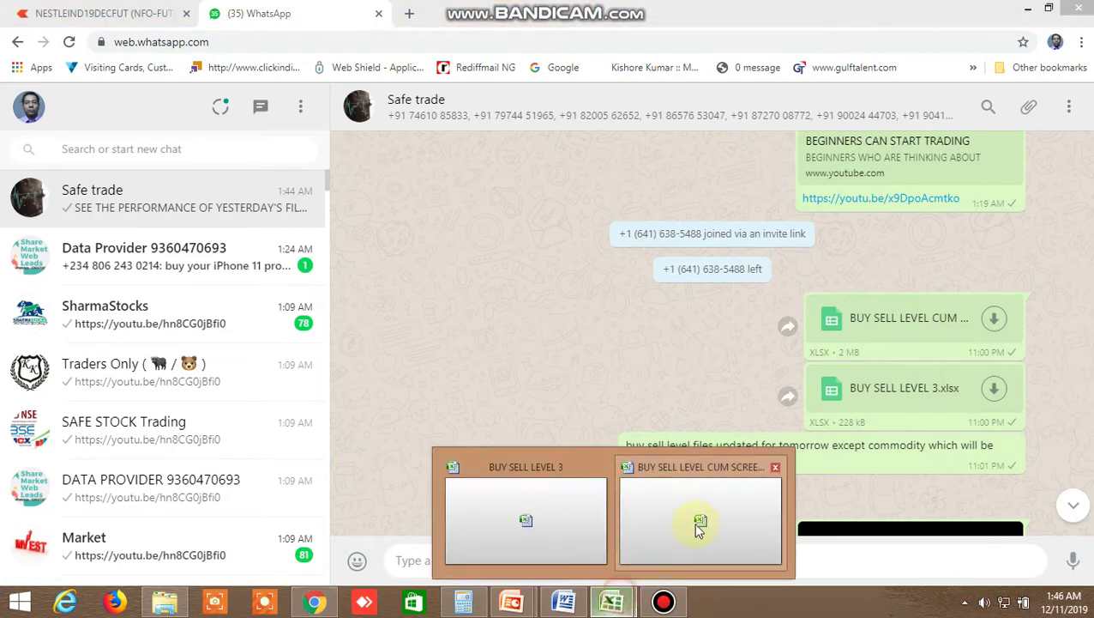
{"action": "left_click", "coordinate": [702, 520]}
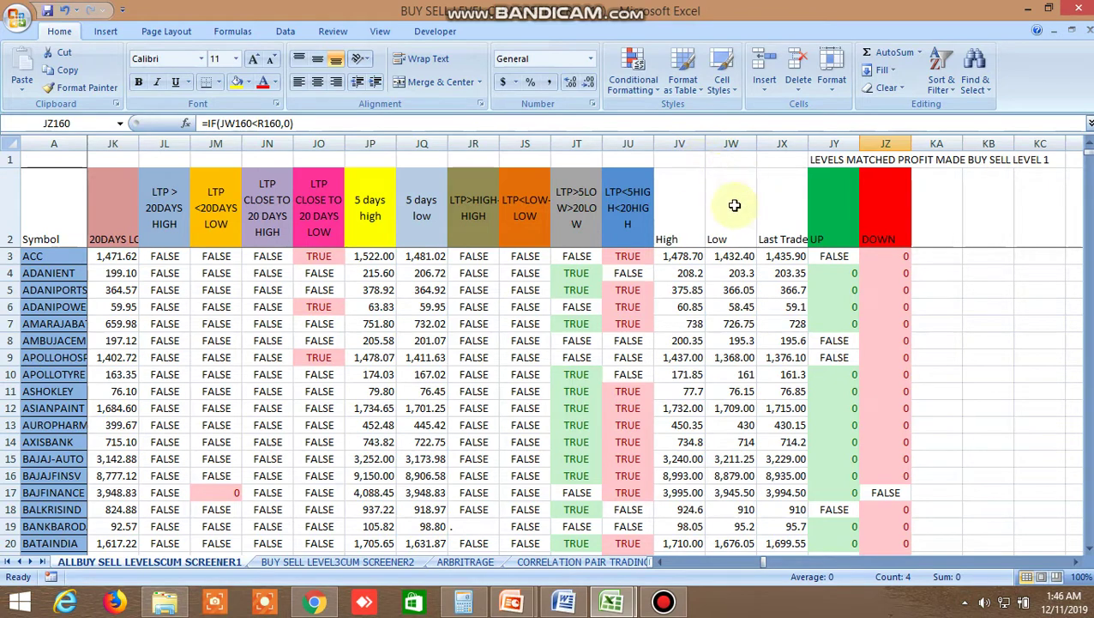
Step: Compare ACC's UP result in JY3 with its High in JV3 and BUY ABOVE in I3
{"action": "left_click", "coordinate": [835, 256]}
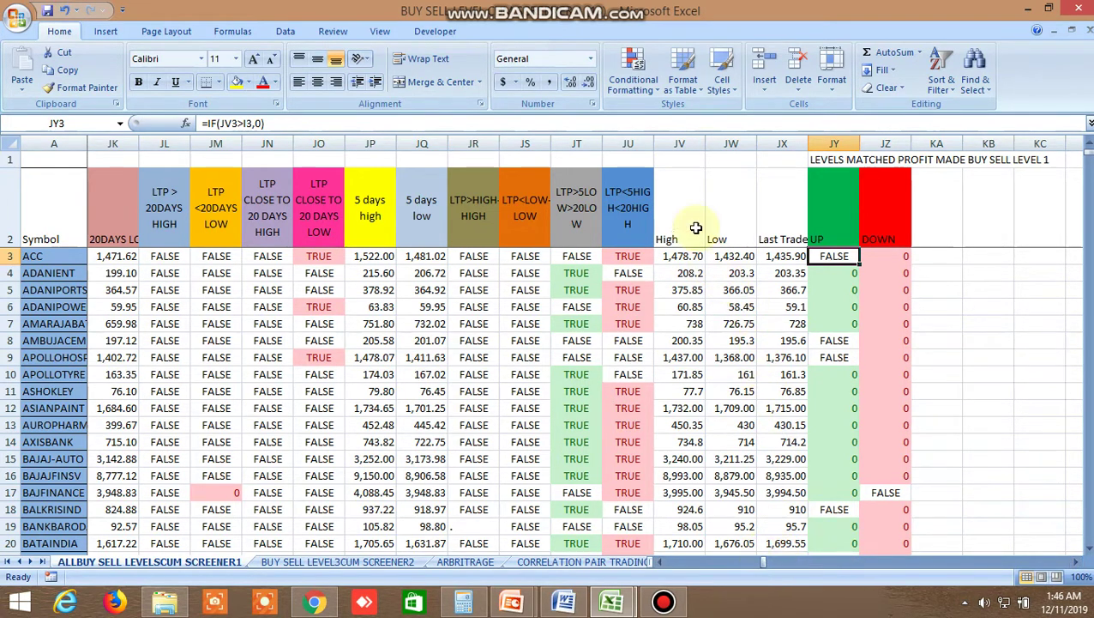
{"action": "left_click", "coordinate": [691, 255]}
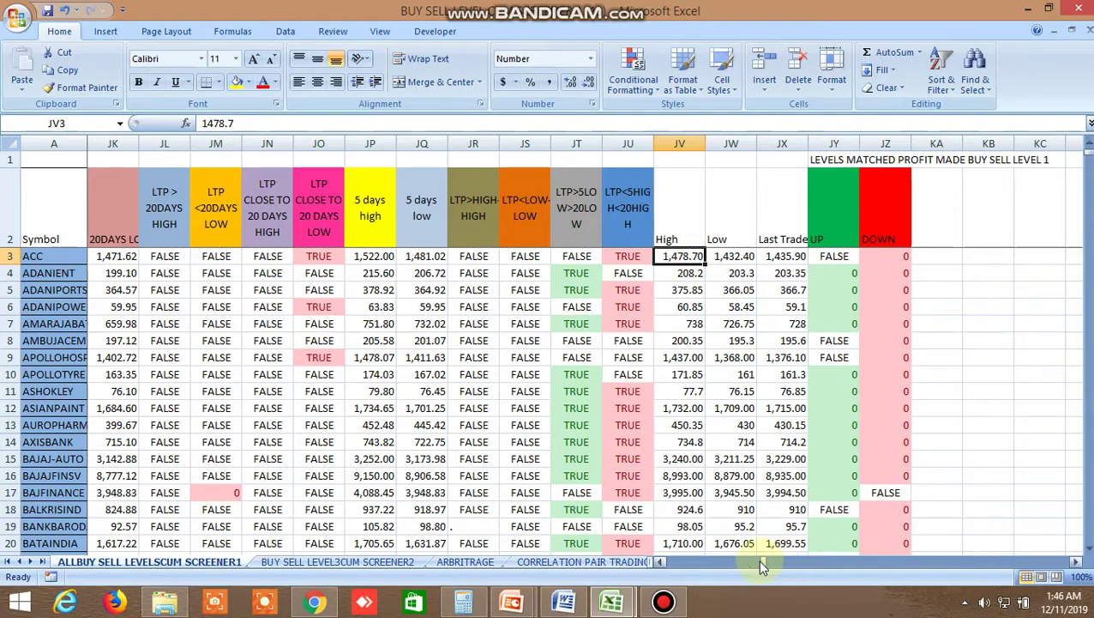
{"action": "left_click_drag", "start_coordinate": [766, 566], "coordinate": [666, 568]}
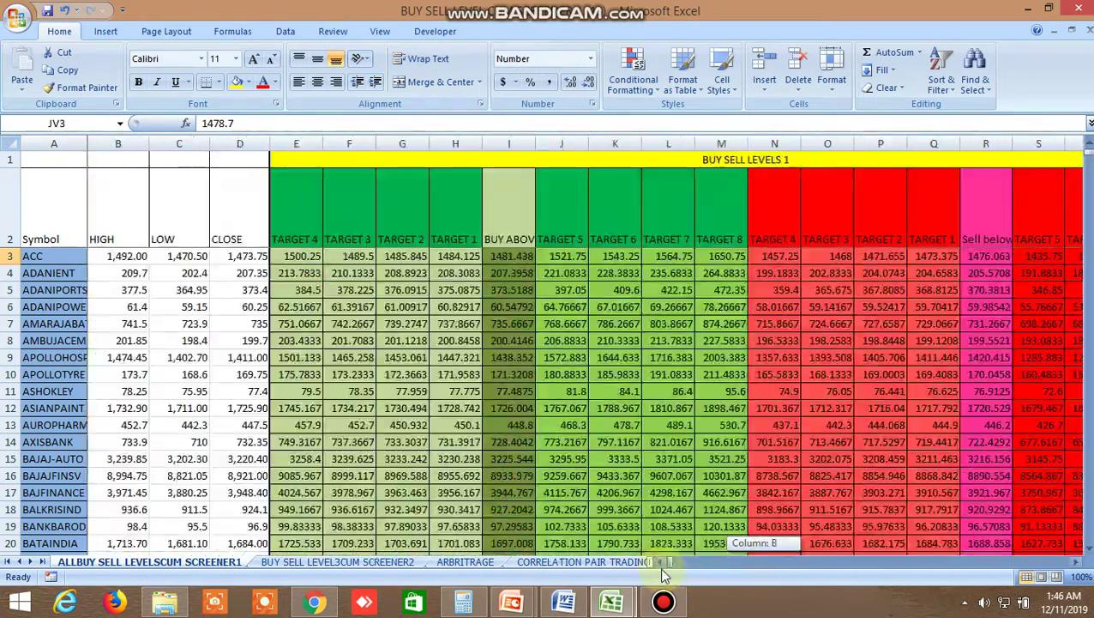
{"action": "left_click", "coordinate": [514, 257]}
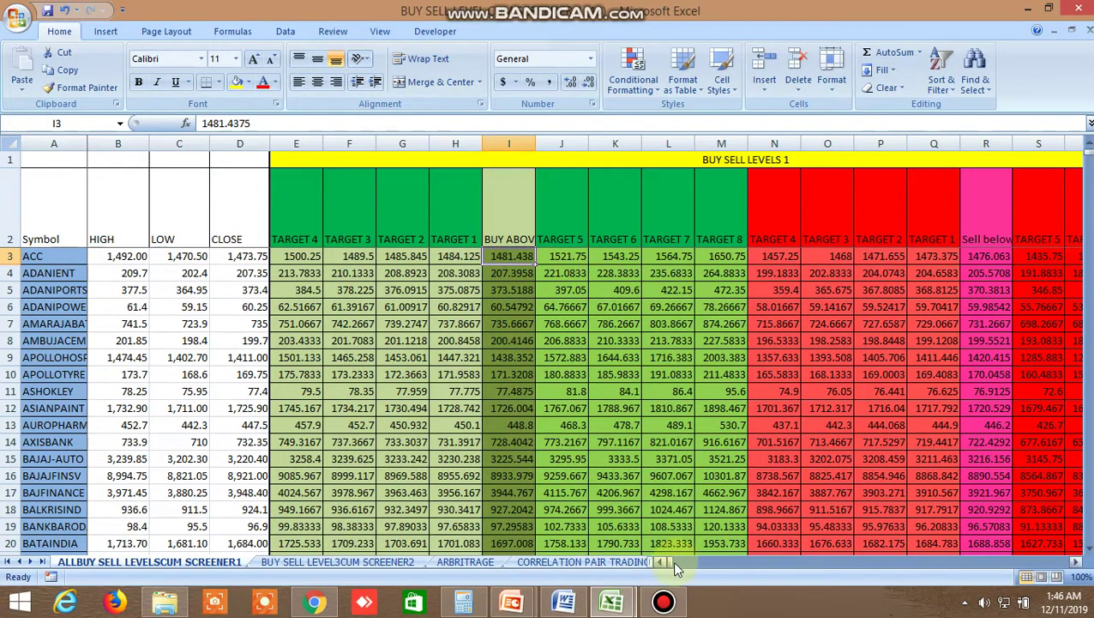
{"action": "left_click_drag", "start_coordinate": [673, 560], "coordinate": [760, 561]}
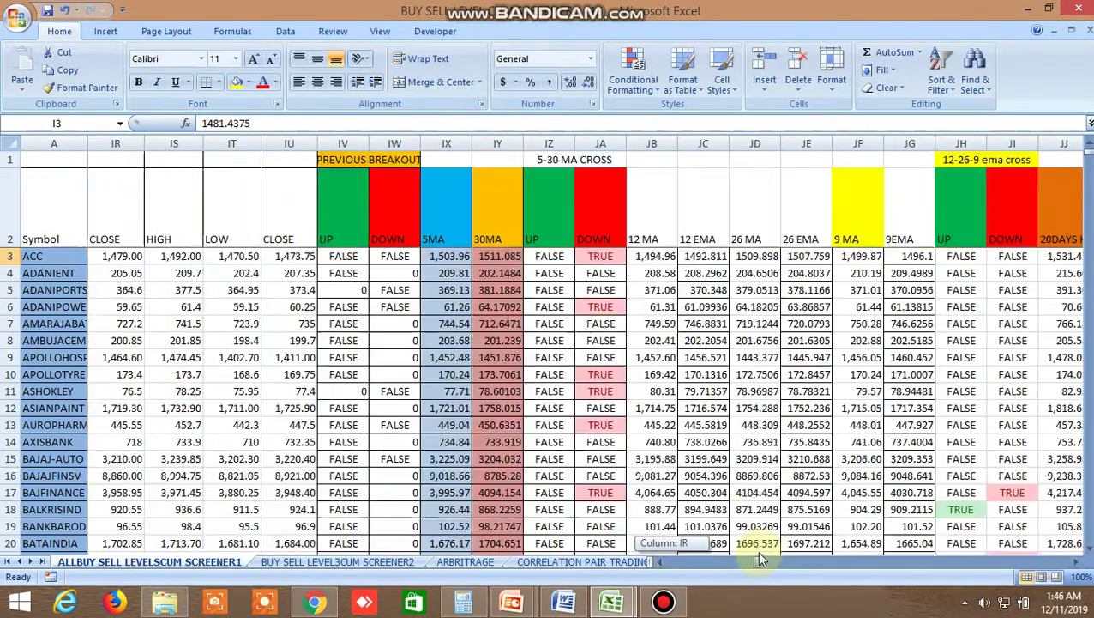
{"action": "left_click_drag", "start_coordinate": [756, 562], "coordinate": [756, 556]}
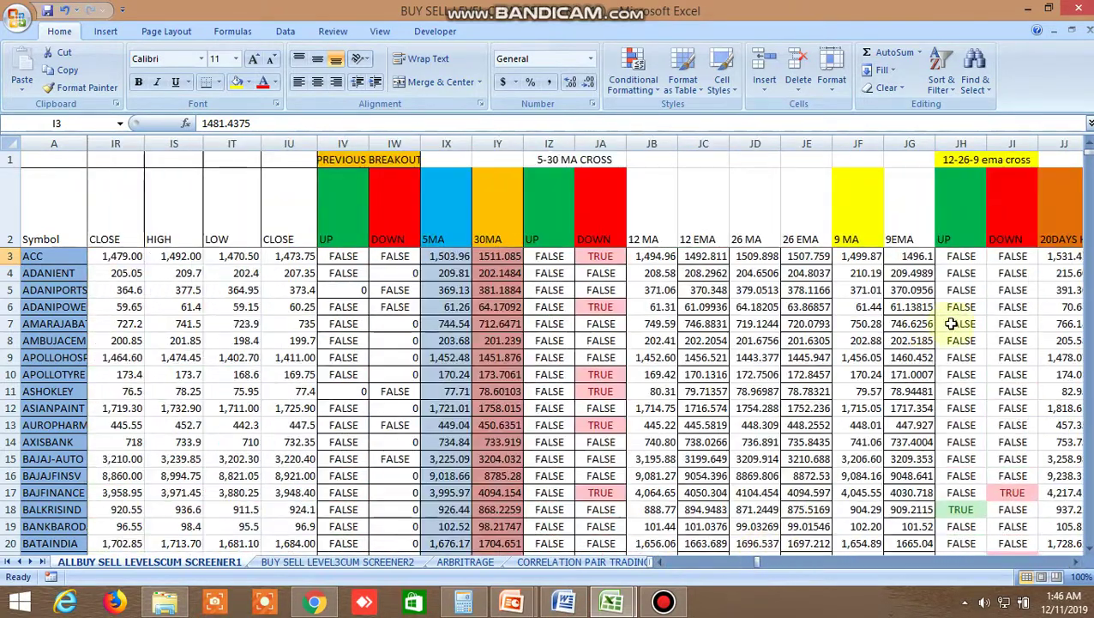
{"action": "left_click", "coordinate": [1077, 561]}
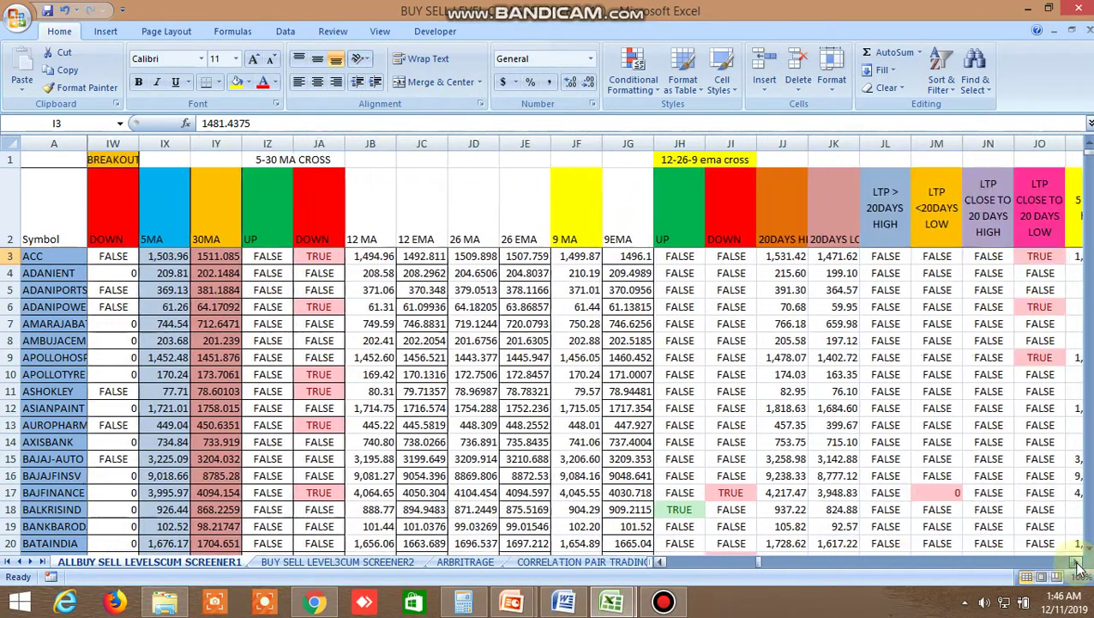
{"action": "left_click", "coordinate": [1078, 562]}
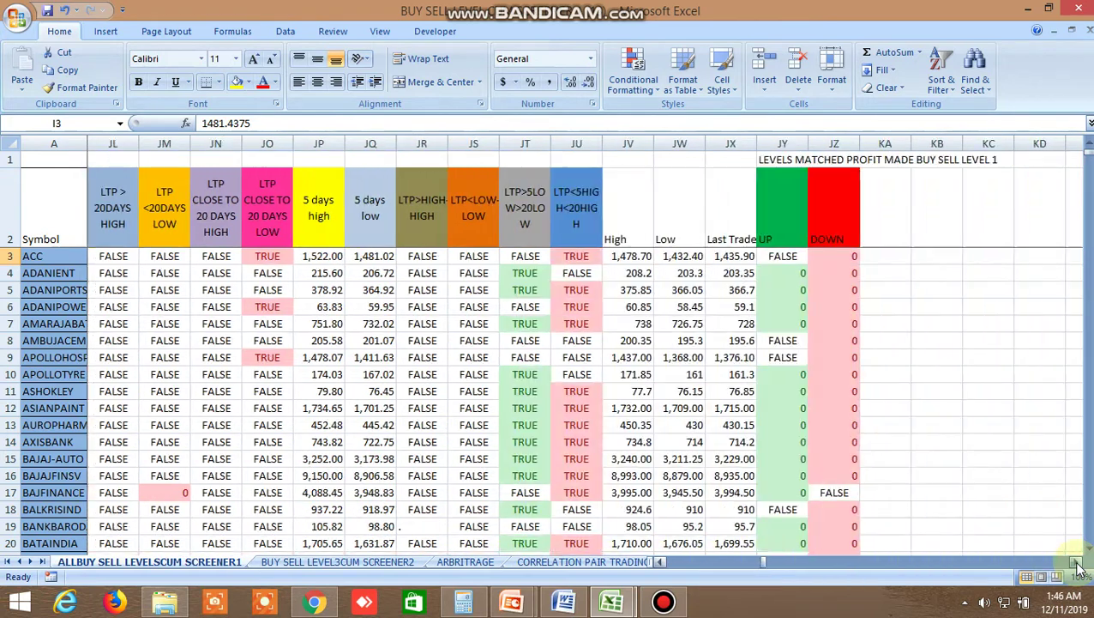
{"action": "left_click", "coordinate": [833, 257]}
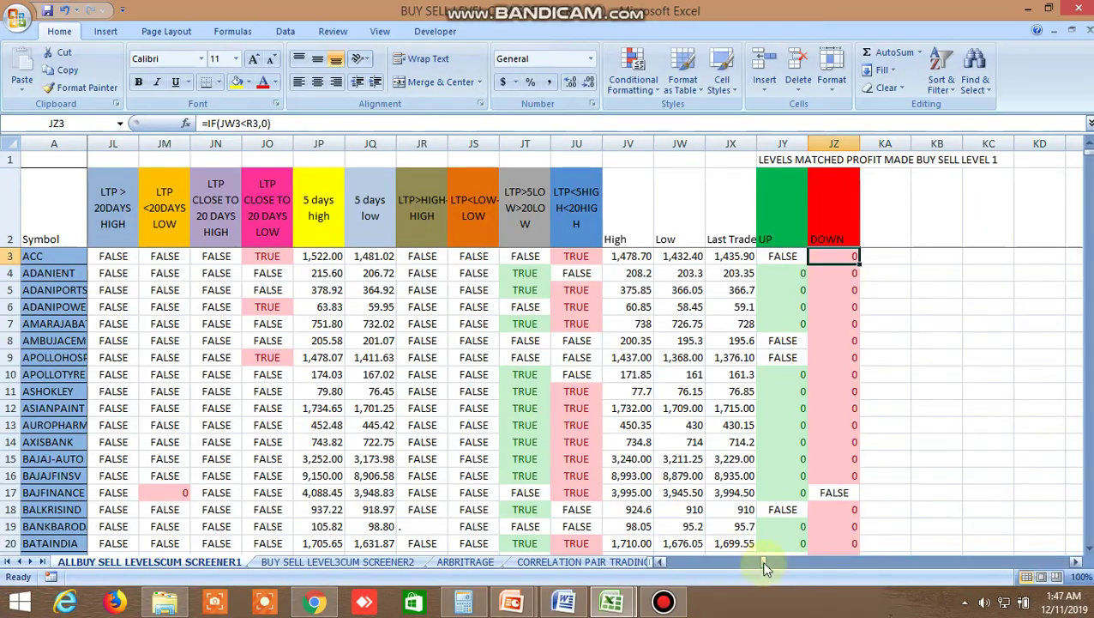
{"action": "left_click_drag", "start_coordinate": [766, 566], "coordinate": [669, 584]}
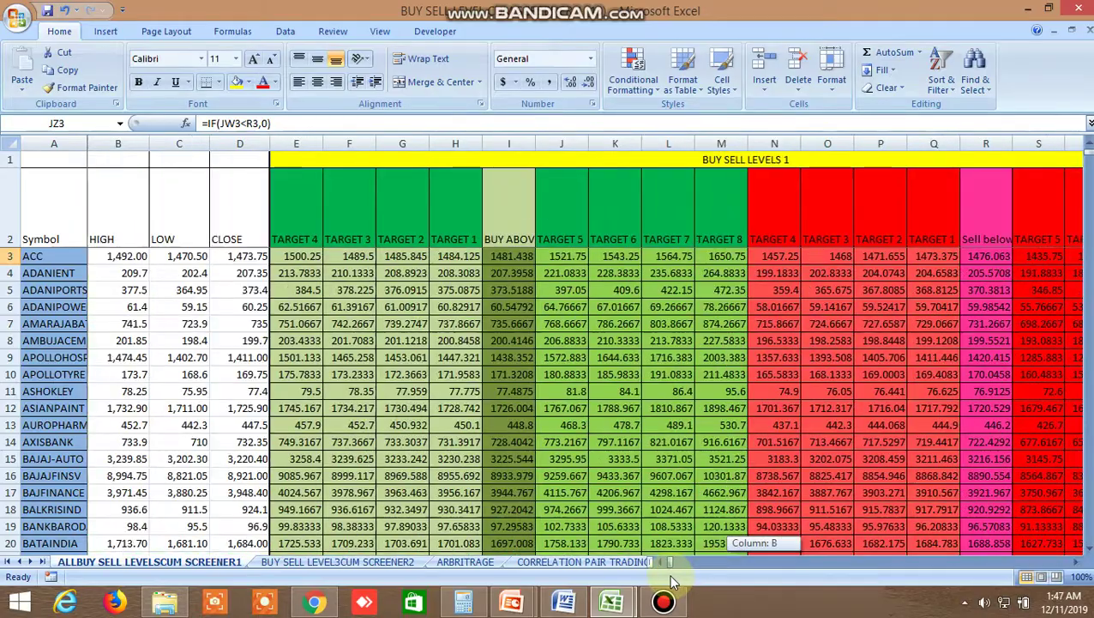
{"action": "left_click", "coordinate": [968, 253]}
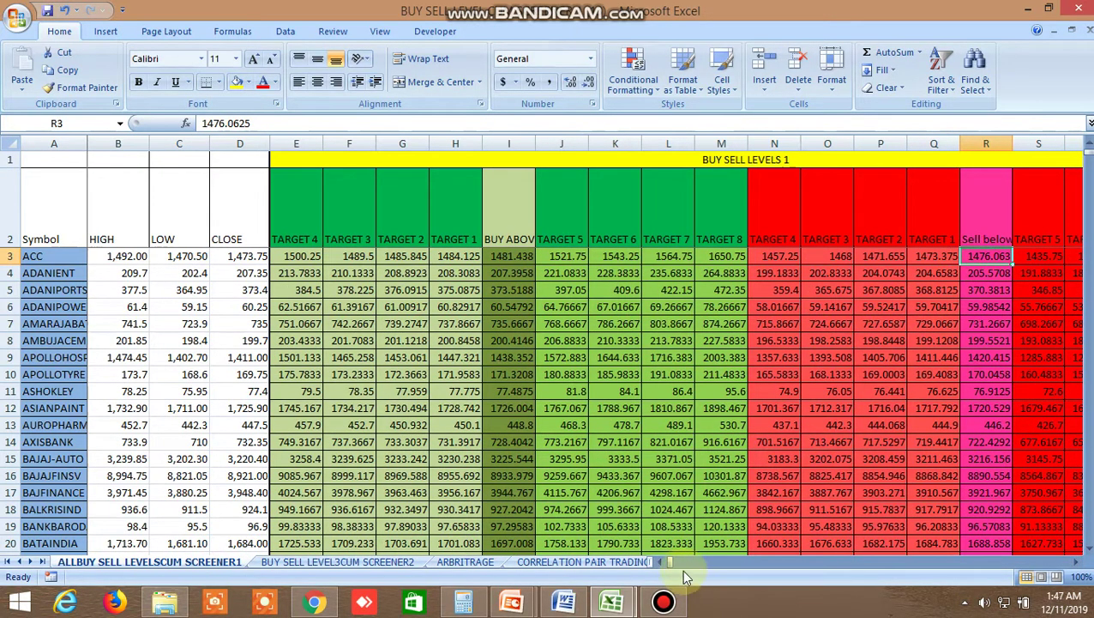
{"action": "left_click_drag", "start_coordinate": [673, 566], "coordinate": [765, 565]}
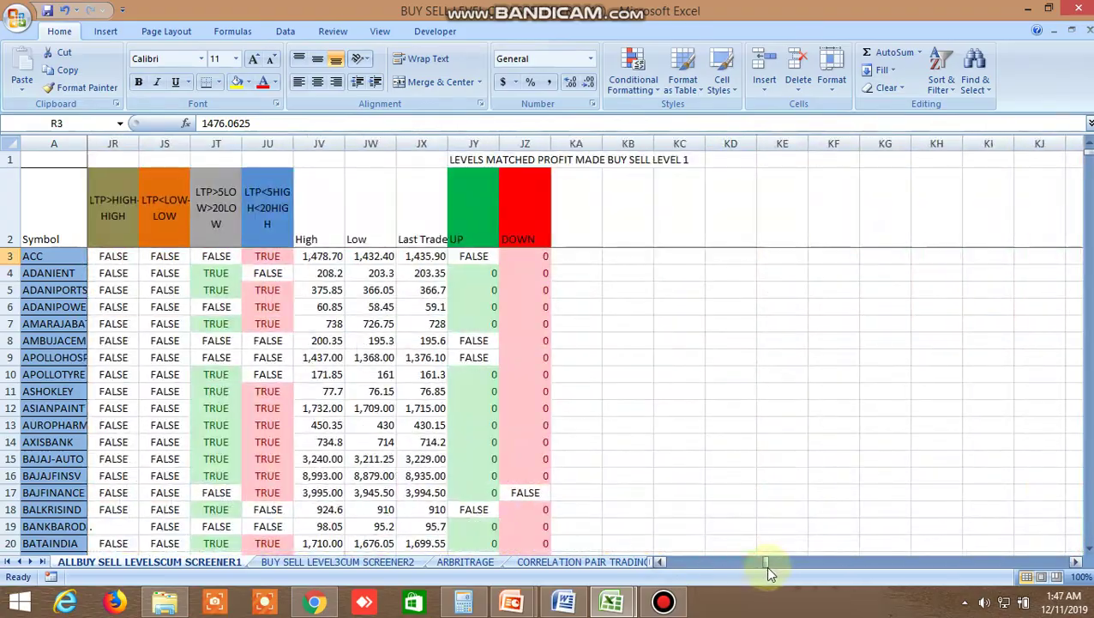
{"action": "left_click", "coordinate": [480, 257]}
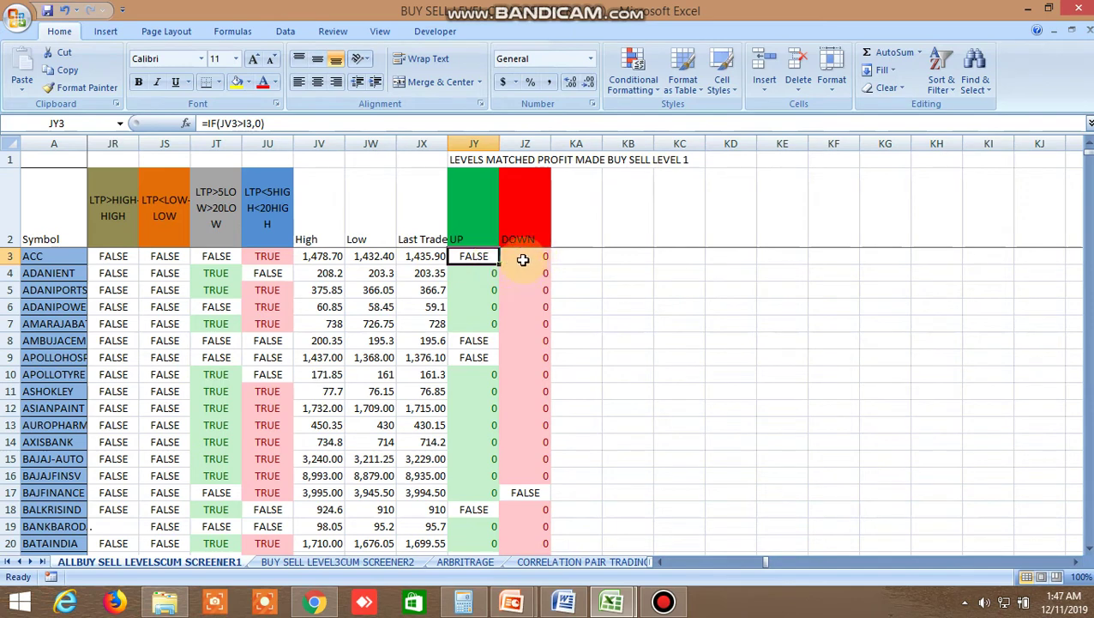
{"action": "left_click", "coordinate": [369, 256]}
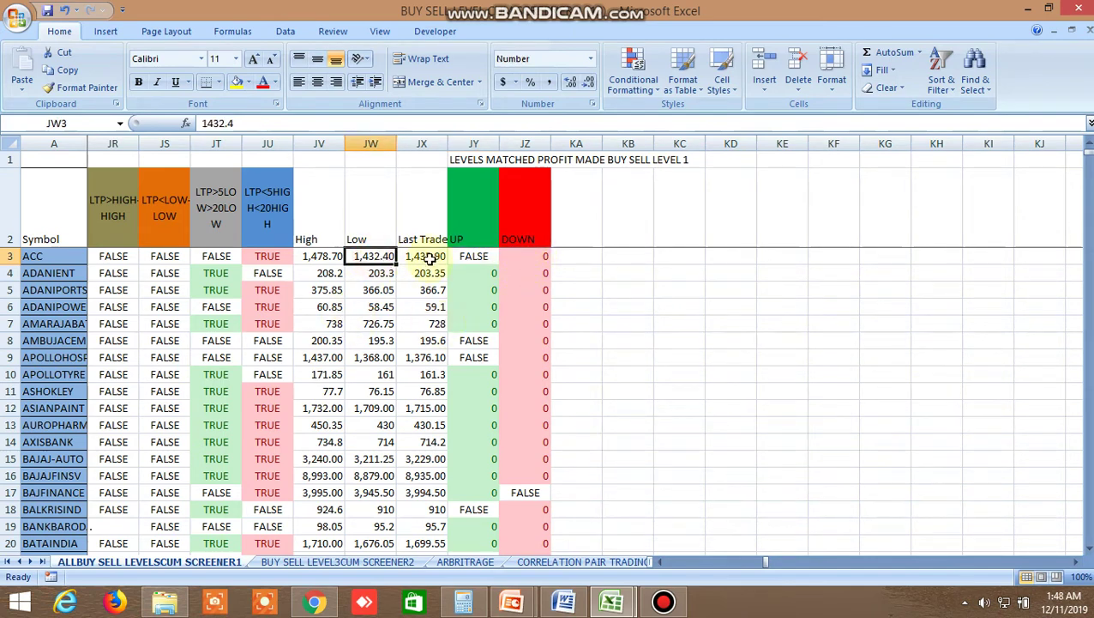
{"action": "left_click_drag", "start_coordinate": [762, 559], "coordinate": [667, 566]}
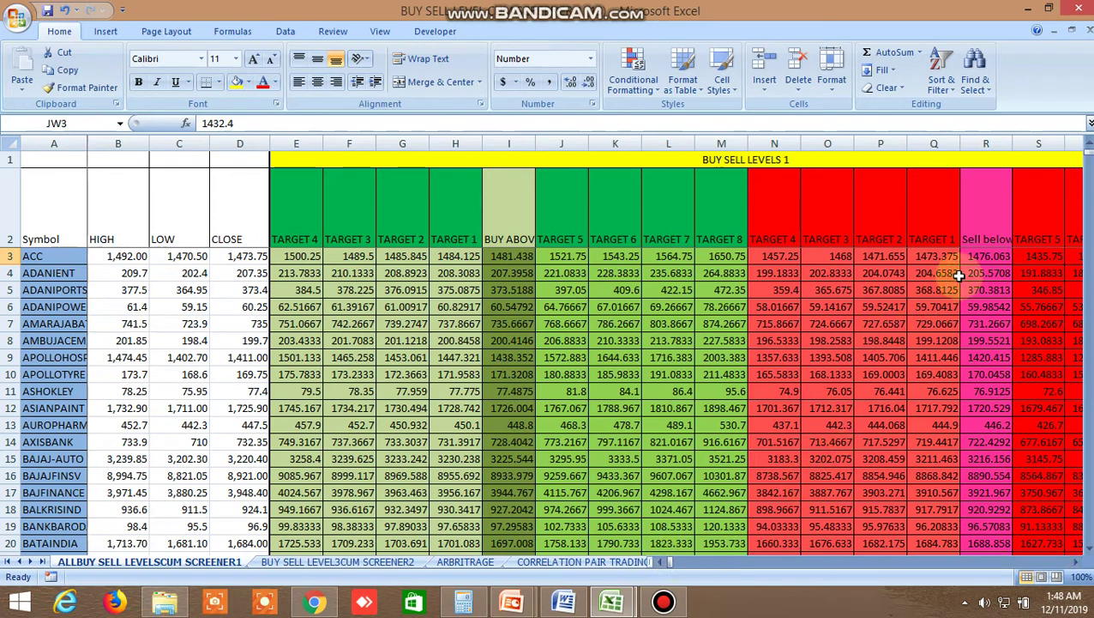
{"action": "left_click", "coordinate": [987, 256]}
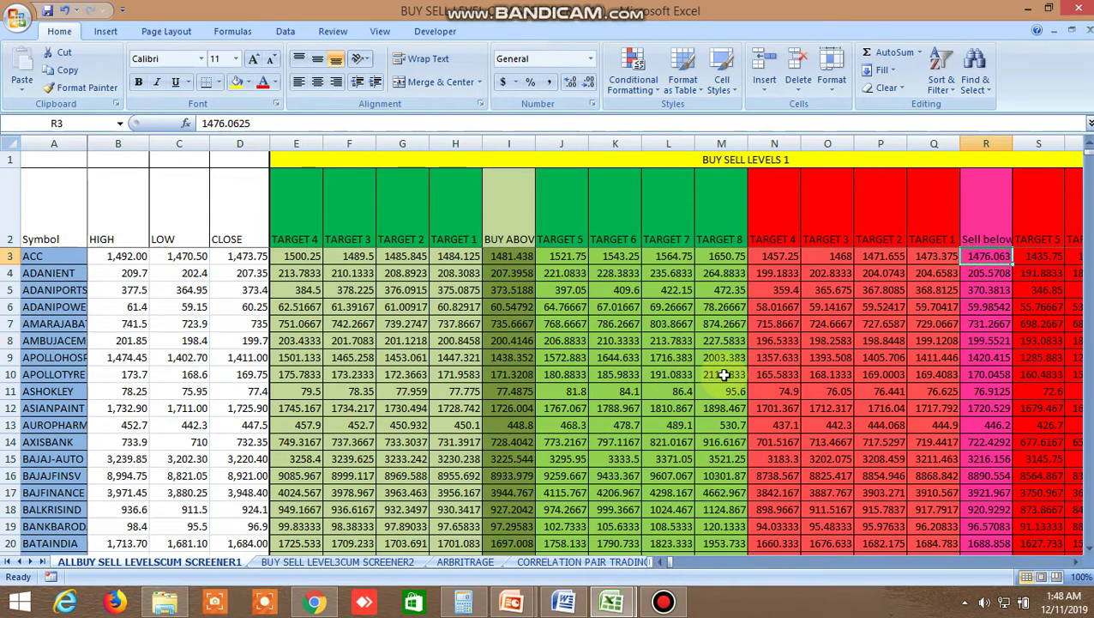
Step: Go to the Kite tab in Chrome and select watchlist 1
{"action": "left_click", "coordinate": [314, 599]}
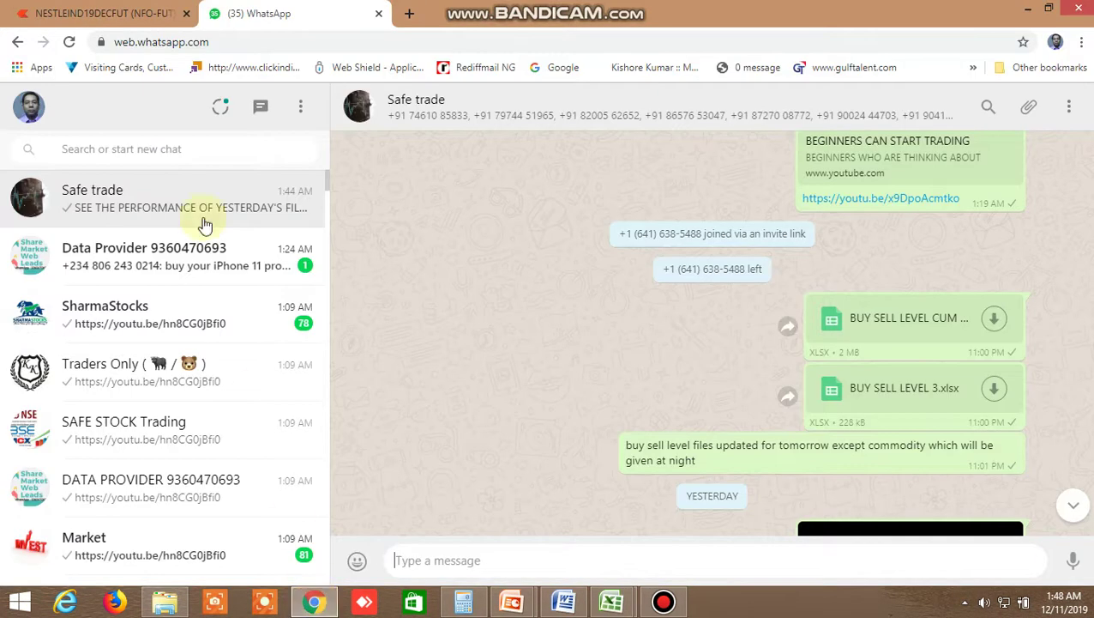
{"action": "left_click", "coordinate": [90, 14]}
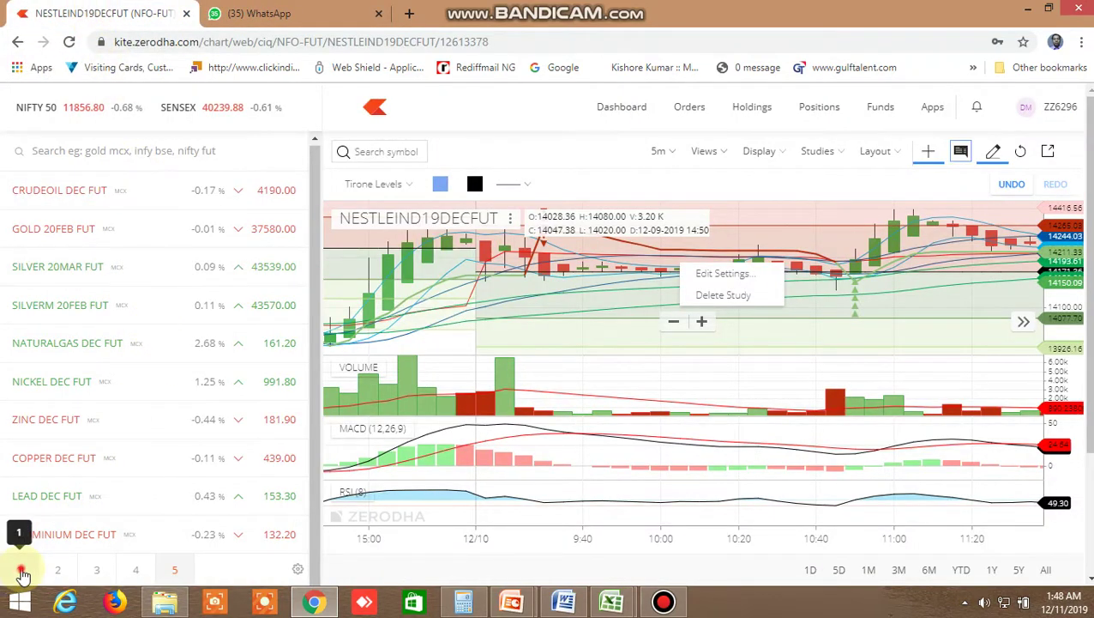
{"action": "left_click", "coordinate": [19, 570]}
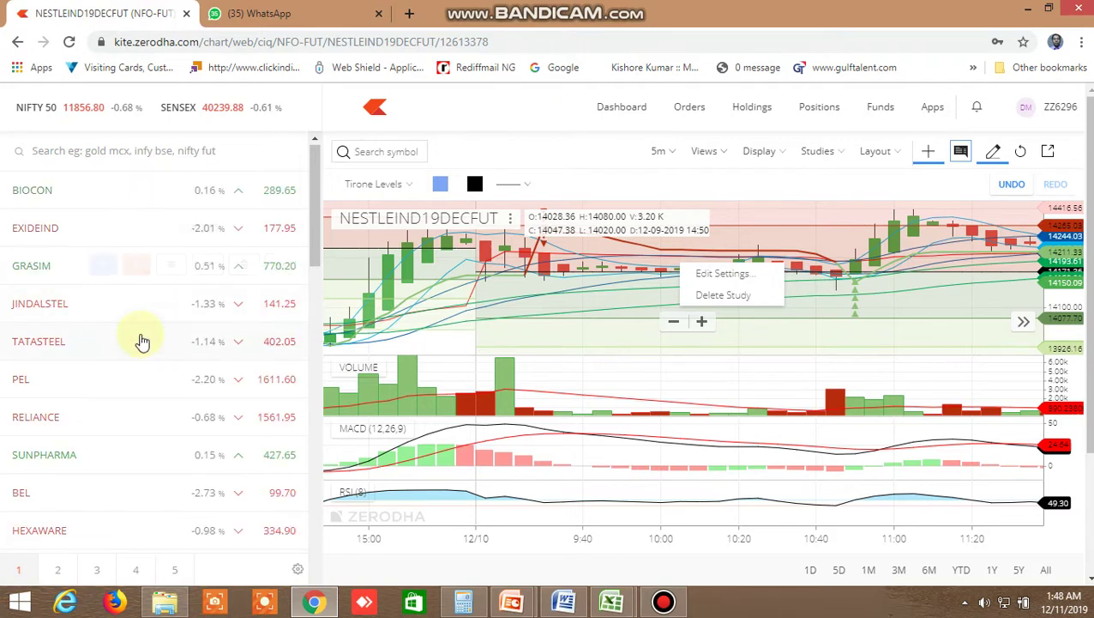
Step: Show ACC's market depth in the watchlist and open its chart
{"action": "mouse_move", "coordinate": [142, 341]}
{"action": "scroll", "coordinate": [142, 341], "scroll_direction": "down", "scroll_amount": 4}
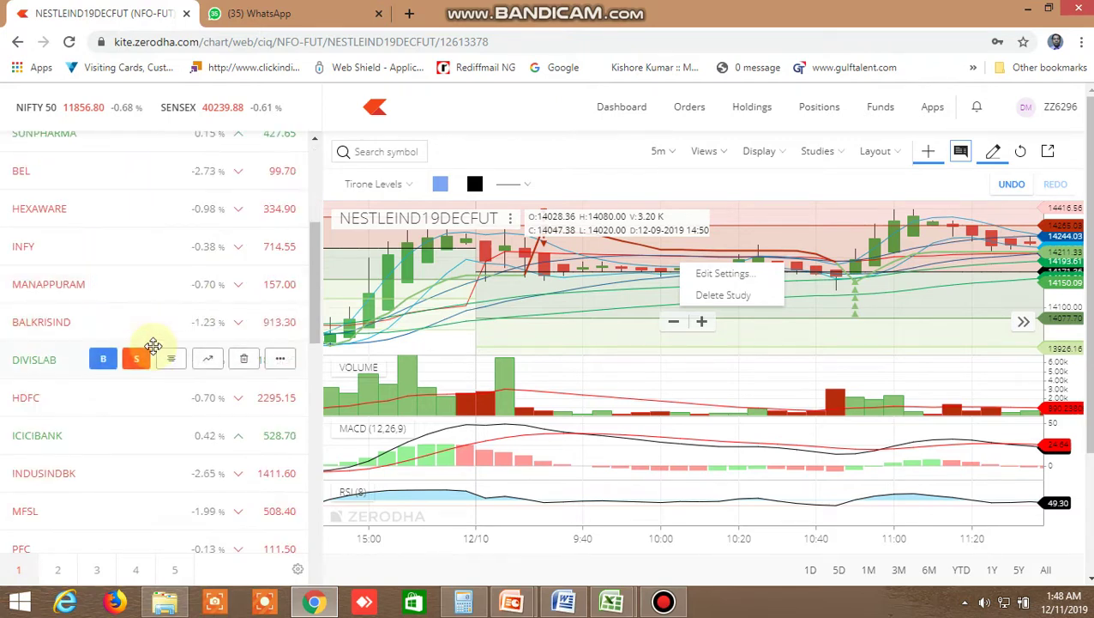
{"action": "scroll", "coordinate": [152, 348], "scroll_direction": "down", "scroll_amount": 2}
{"action": "scroll", "coordinate": [152, 347], "scroll_direction": "down", "scroll_amount": 2}
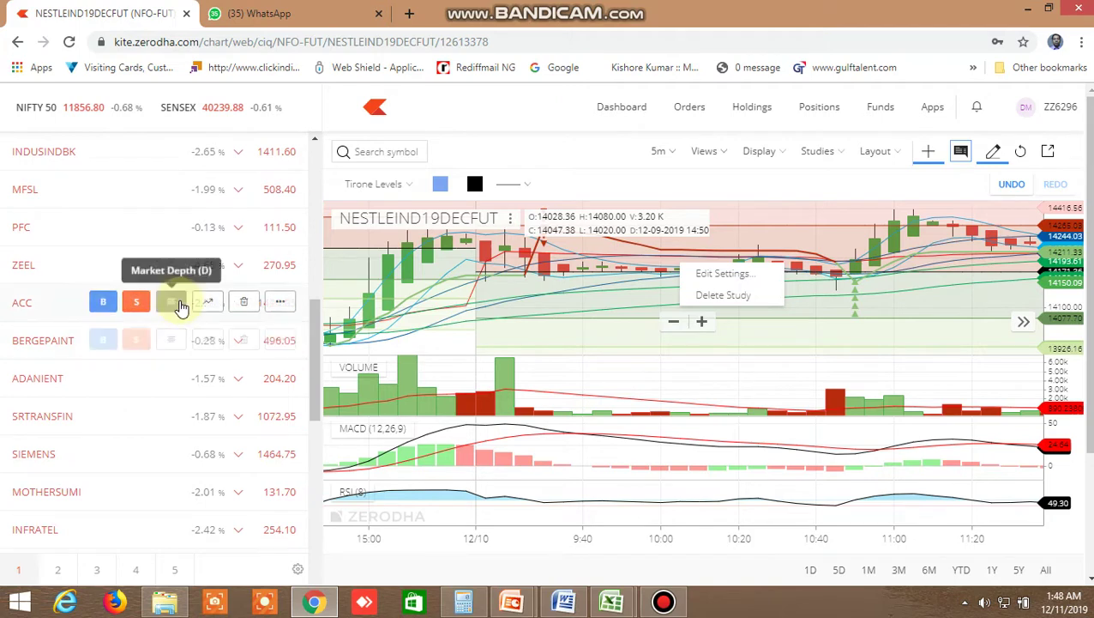
{"action": "left_click", "coordinate": [171, 303]}
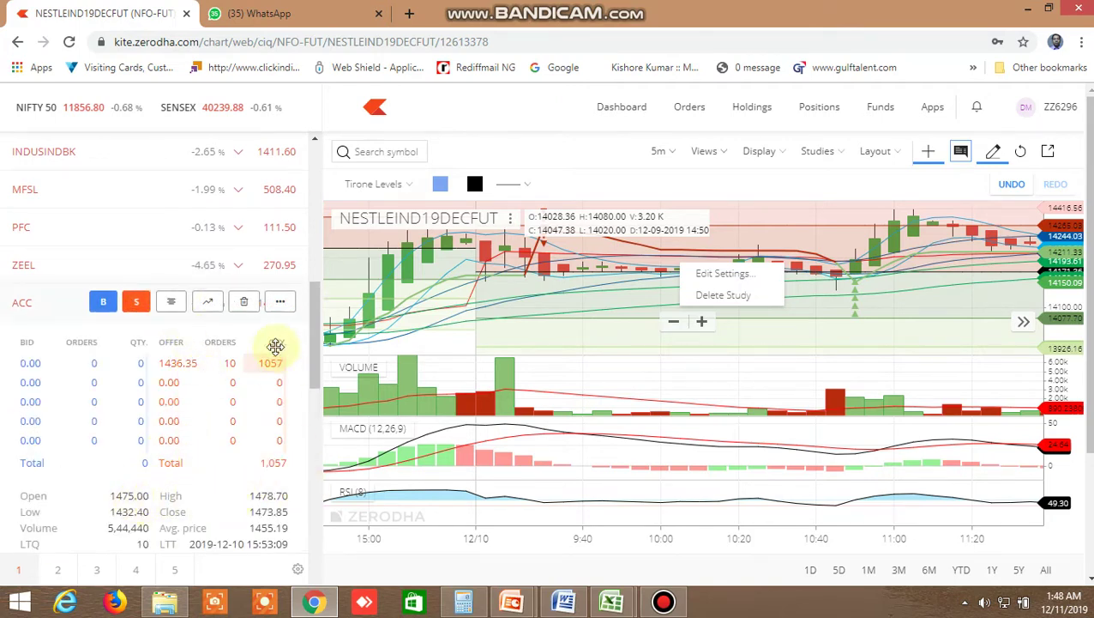
{"action": "left_click", "coordinate": [209, 305]}
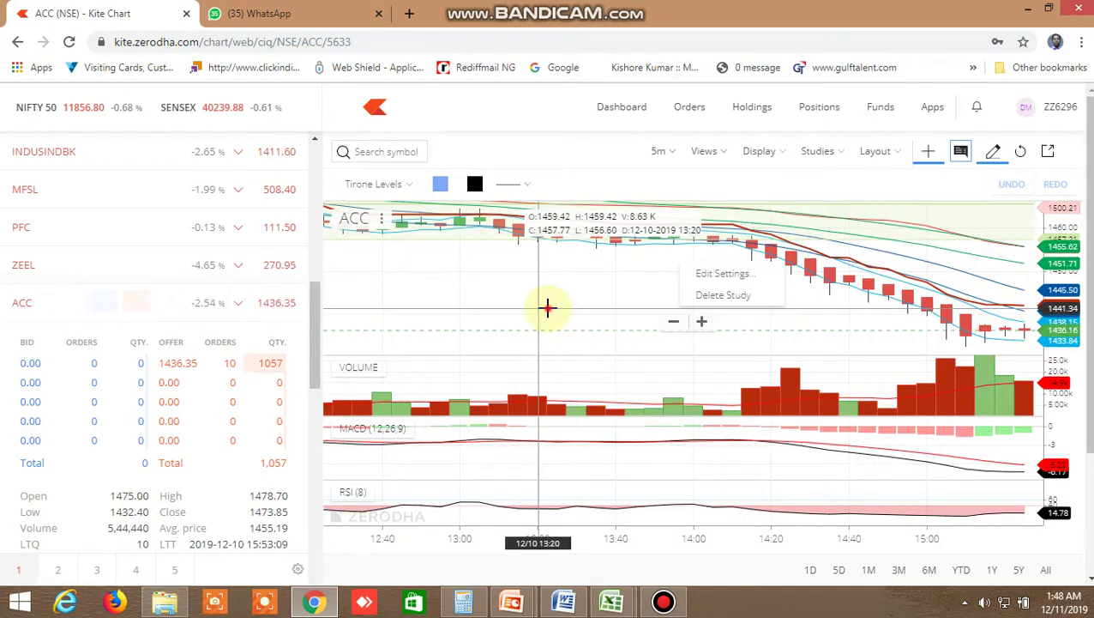
{"action": "left_click_drag", "start_coordinate": [547, 304], "coordinate": [791, 303]}
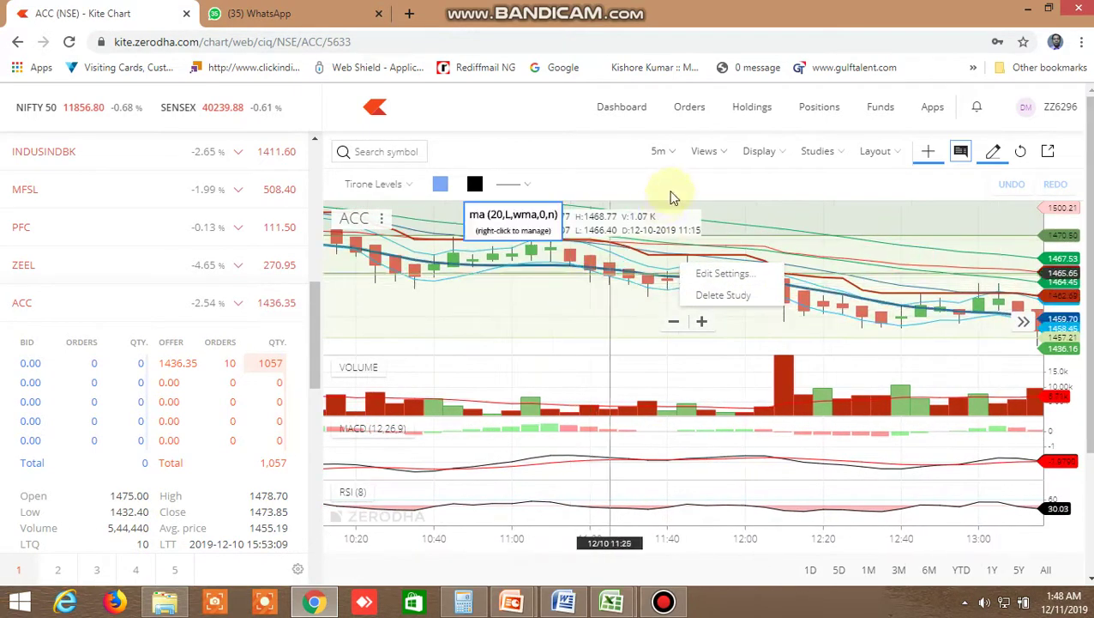
{"action": "left_click", "coordinate": [668, 153]}
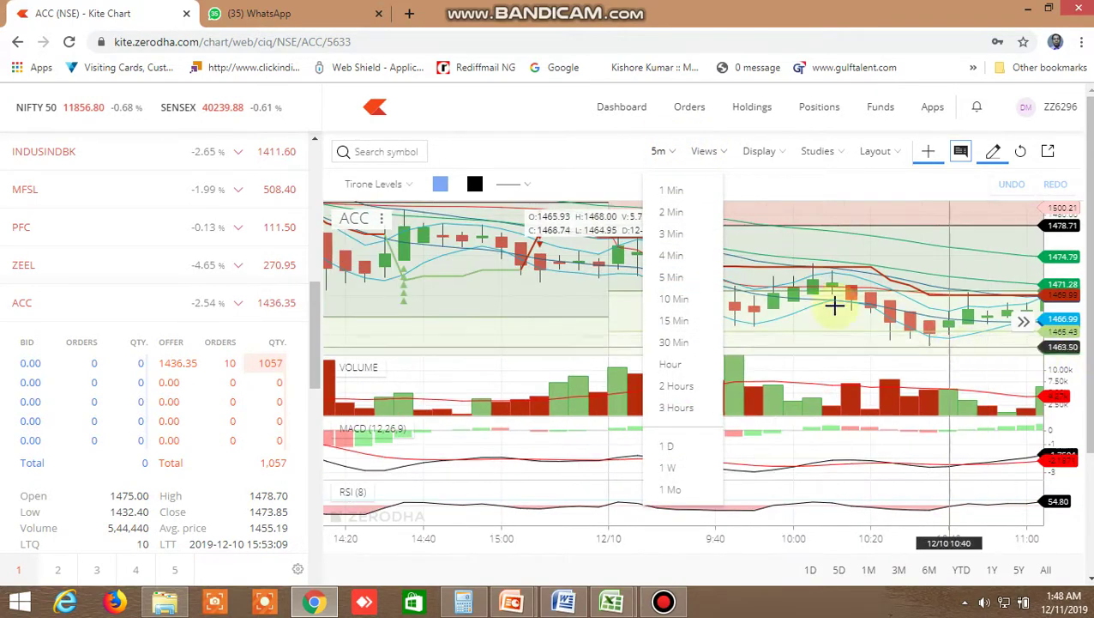
{"action": "left_click", "coordinate": [604, 307]}
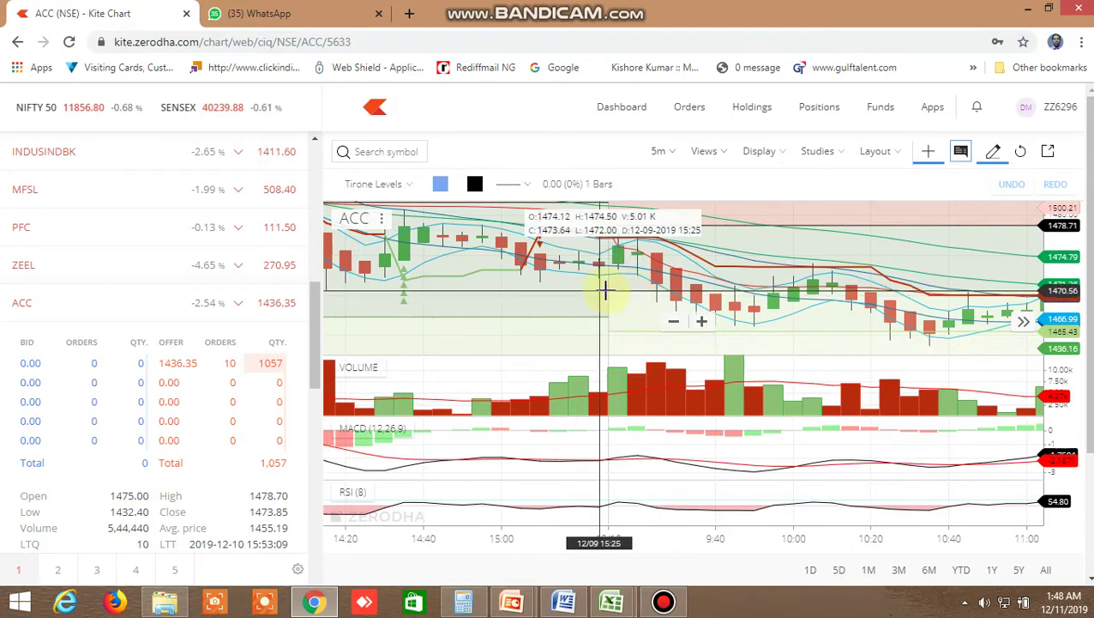
{"action": "left_click", "coordinate": [608, 292]}
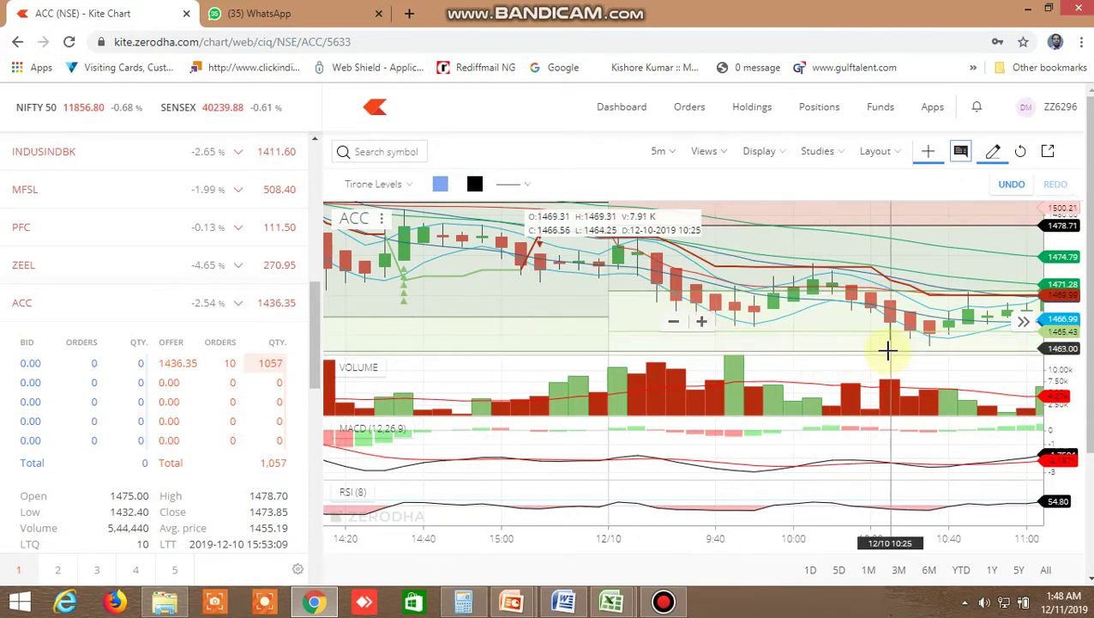
{"action": "left_click_drag", "start_coordinate": [852, 349], "coordinate": [556, 324]}
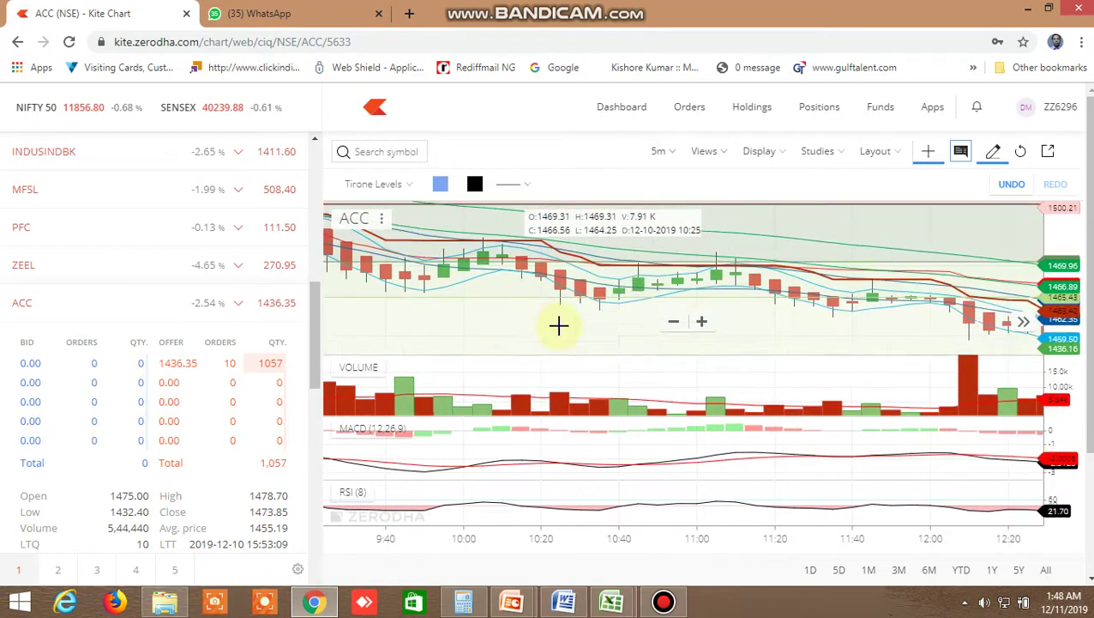
{"action": "left_click_drag", "start_coordinate": [854, 384], "coordinate": [531, 362]}
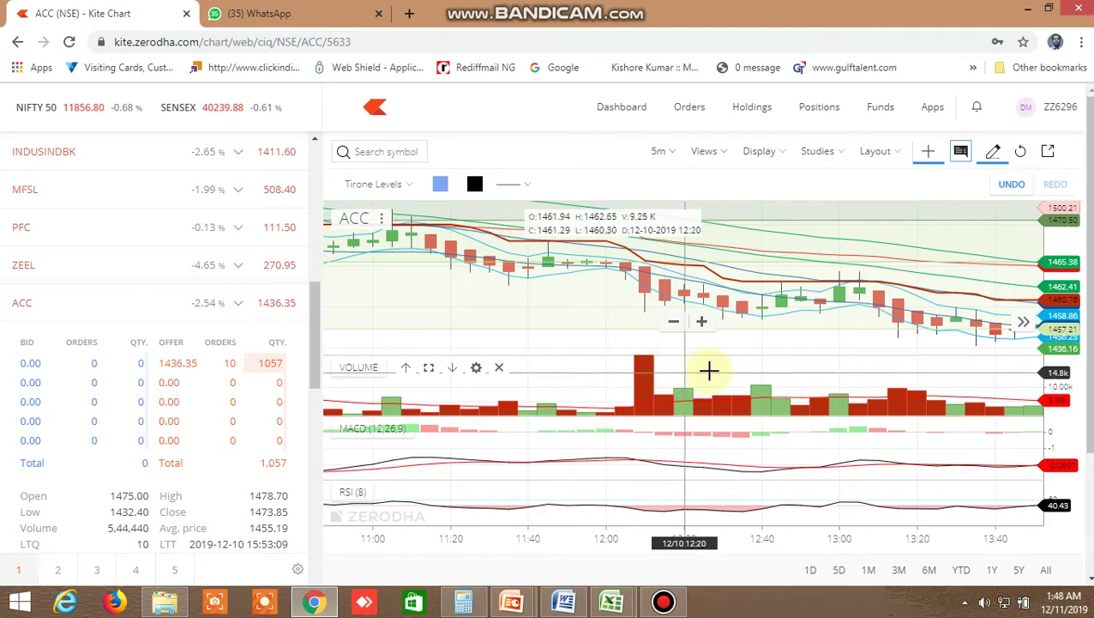
{"action": "left_click_drag", "start_coordinate": [813, 379], "coordinate": [660, 357]}
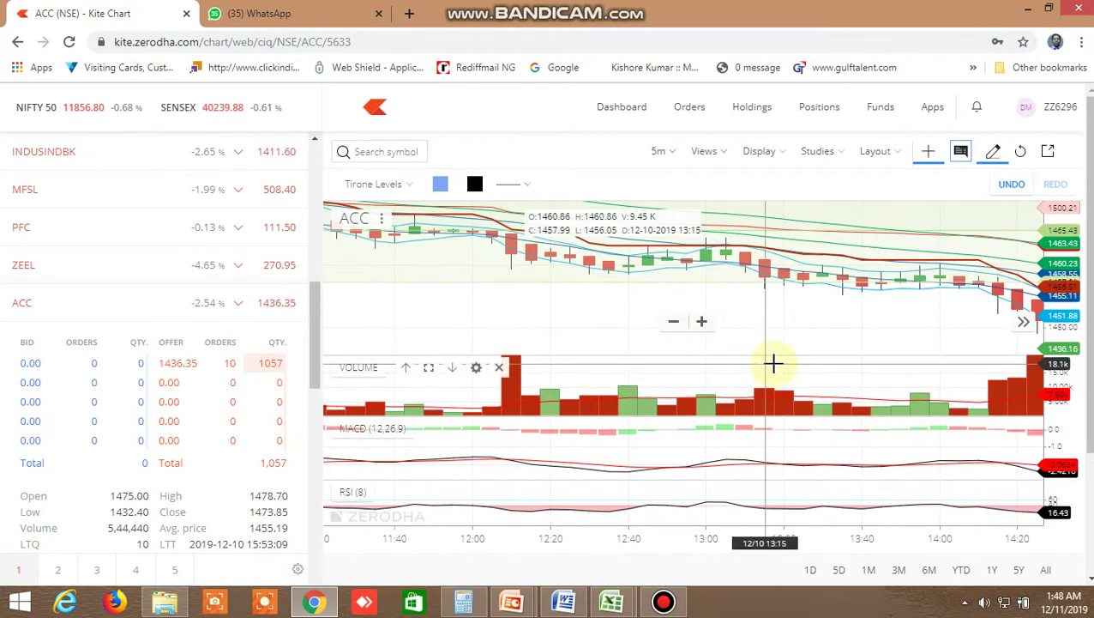
{"action": "left_click_drag", "start_coordinate": [714, 358], "coordinate": [602, 351]}
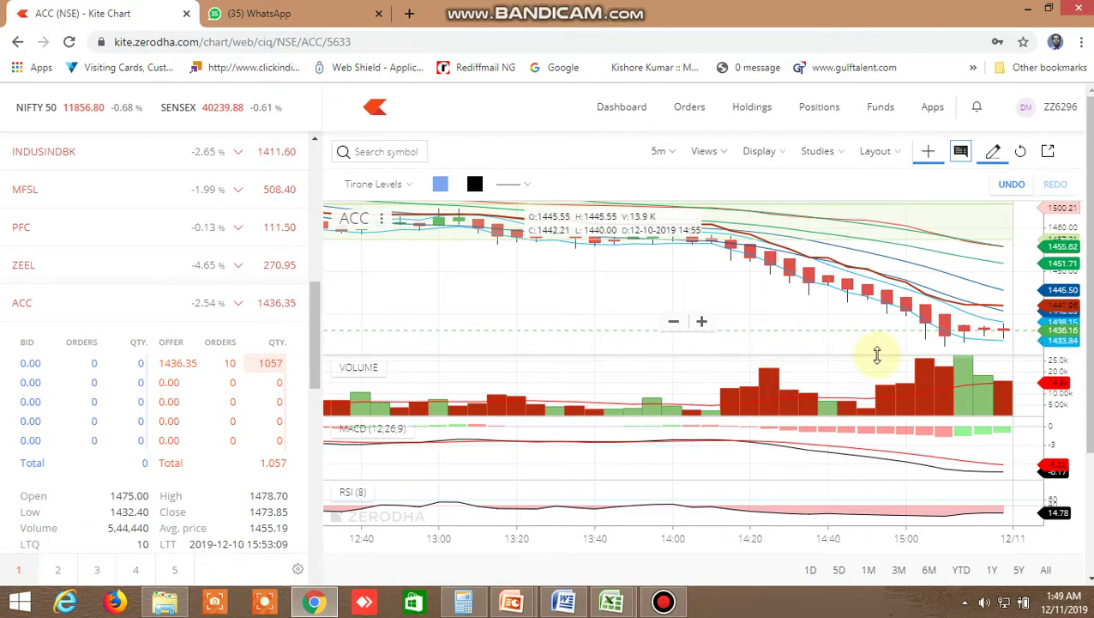
{"action": "left_click_drag", "start_coordinate": [545, 289], "coordinate": [676, 292]}
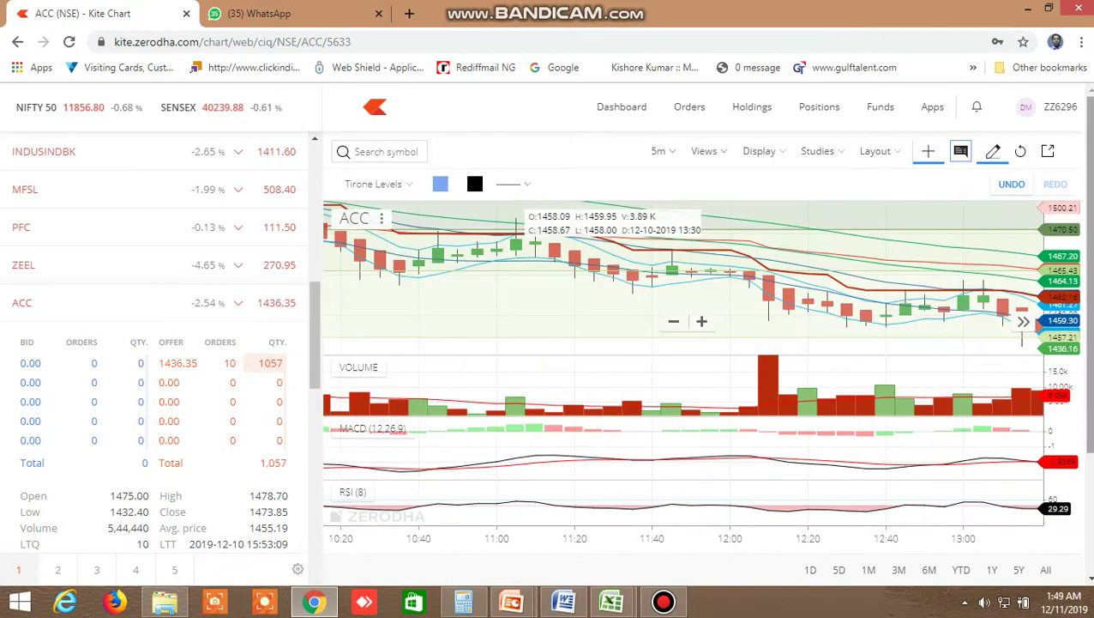
{"action": "left_click_drag", "start_coordinate": [471, 290], "coordinate": [875, 311]}
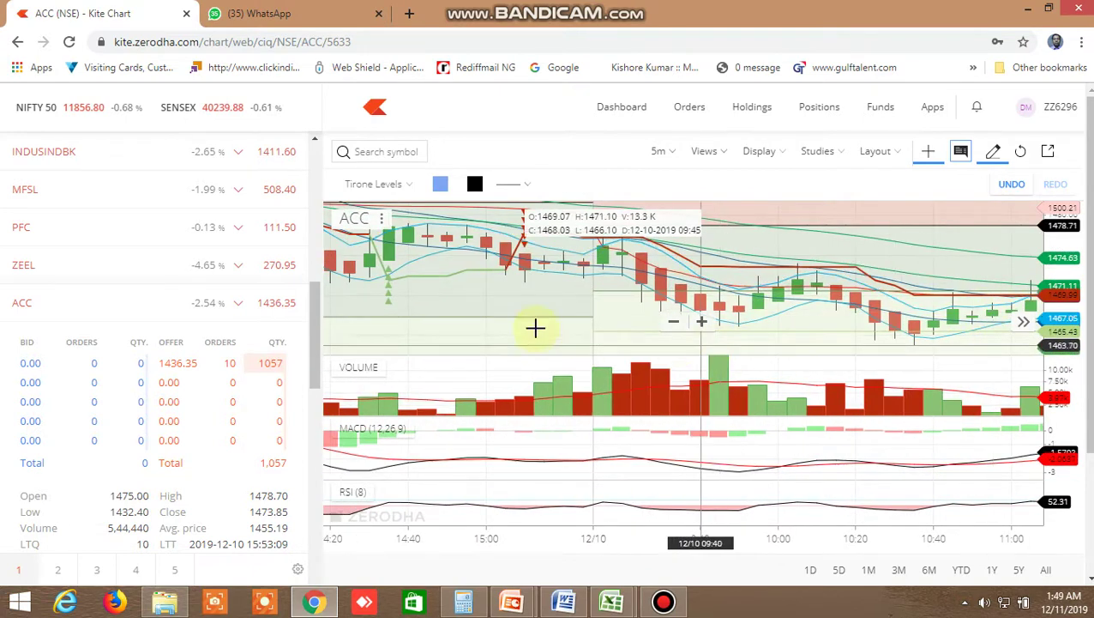
{"action": "left_click_drag", "start_coordinate": [536, 327], "coordinate": [623, 325]}
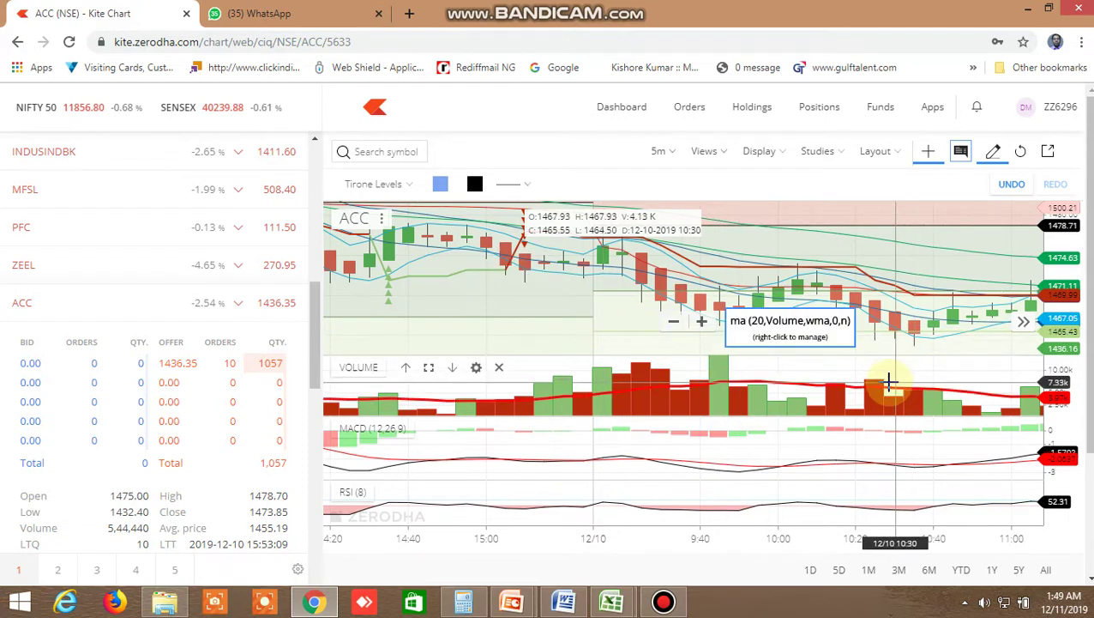
{"action": "left_click_drag", "start_coordinate": [911, 383], "coordinate": [553, 379]}
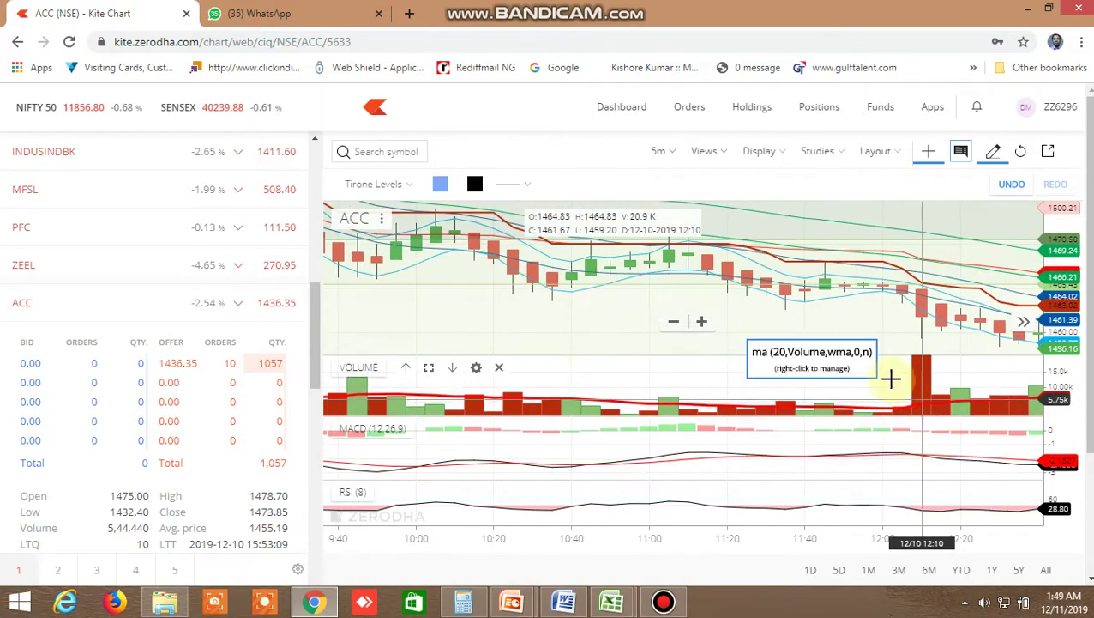
{"action": "left_click_drag", "start_coordinate": [892, 379], "coordinate": [570, 368]}
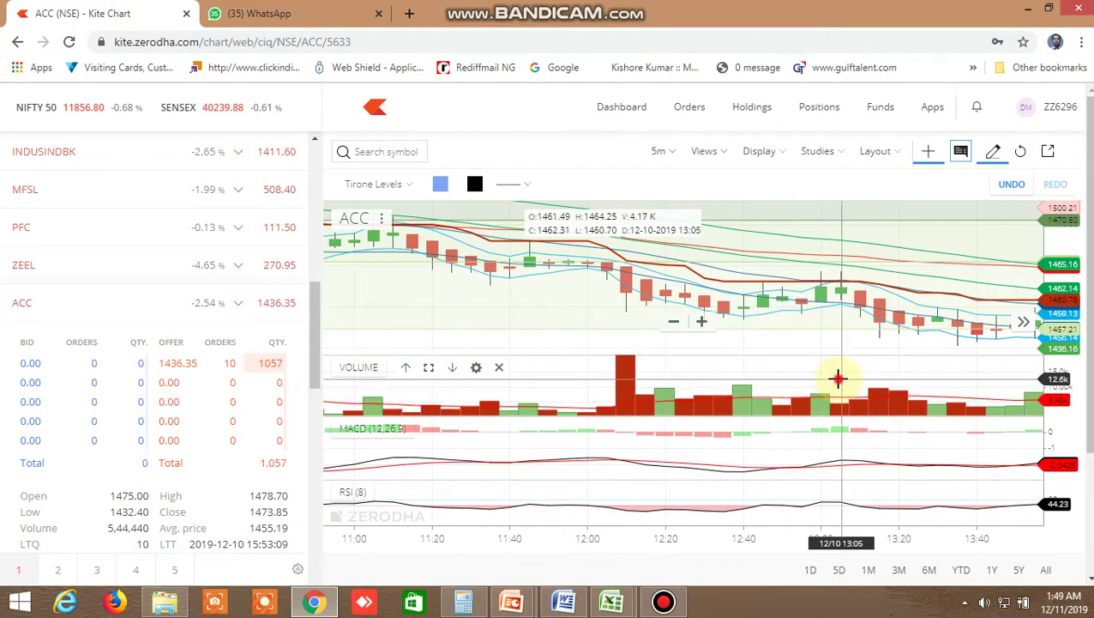
{"action": "left_click_drag", "start_coordinate": [838, 378], "coordinate": [686, 373]}
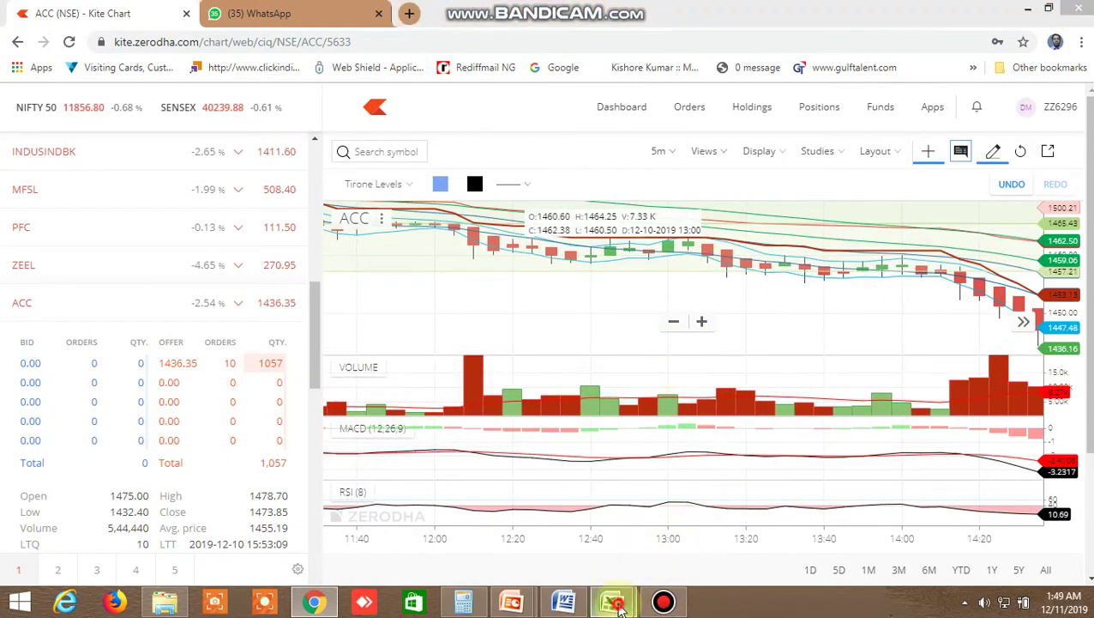
{"action": "mouse_move", "coordinate": [611, 602]}
{"action": "left_click", "coordinate": [704, 457]}
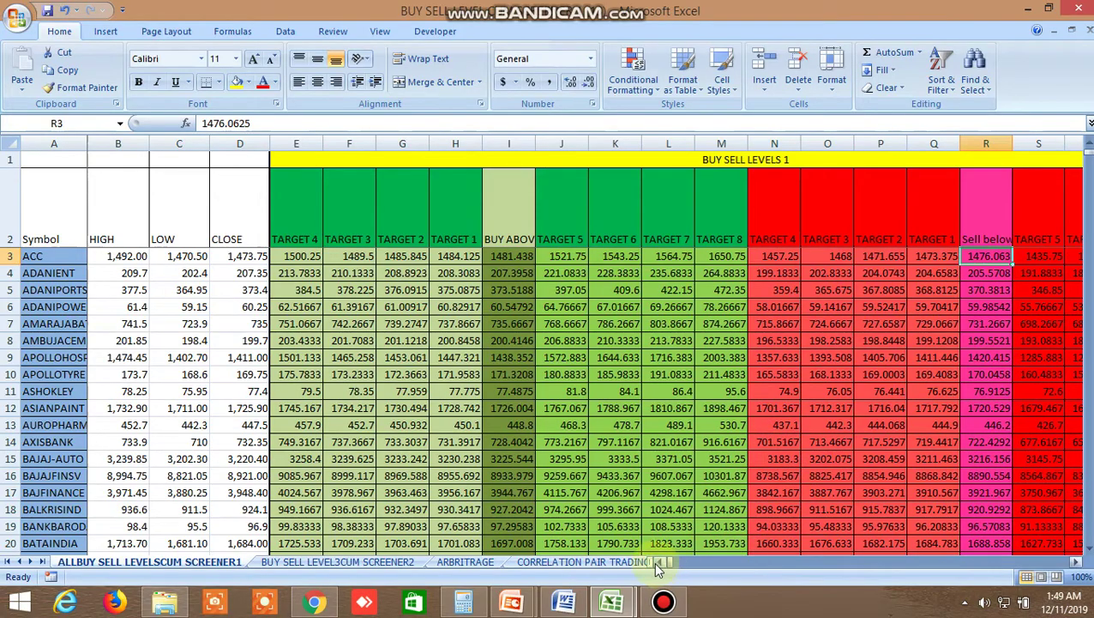
{"action": "mouse_move", "coordinate": [612, 602]}
{"action": "left_click", "coordinate": [526, 520]}
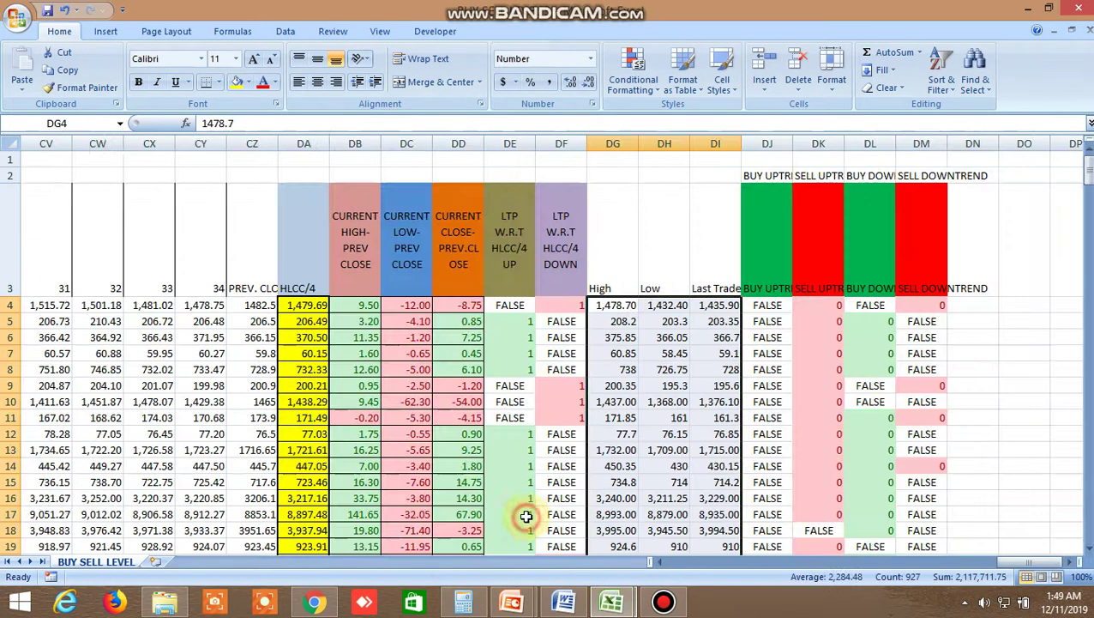
{"action": "left_click", "coordinate": [772, 307]}
{"action": "left_click", "coordinate": [818, 309]}
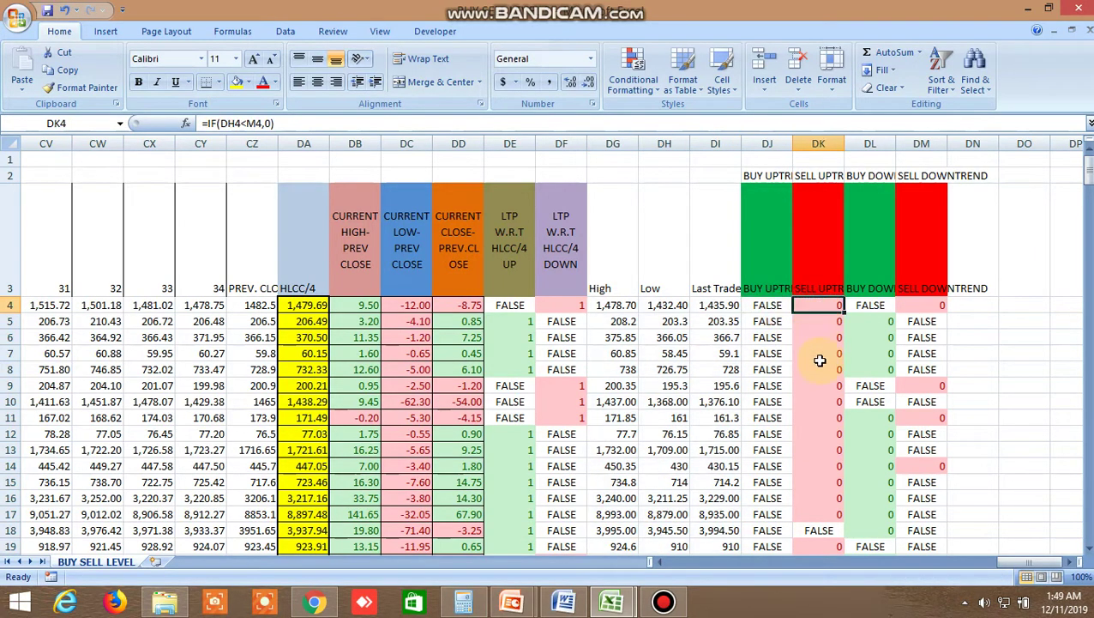
{"action": "left_click_drag", "start_coordinate": [1029, 566], "coordinate": [683, 573]}
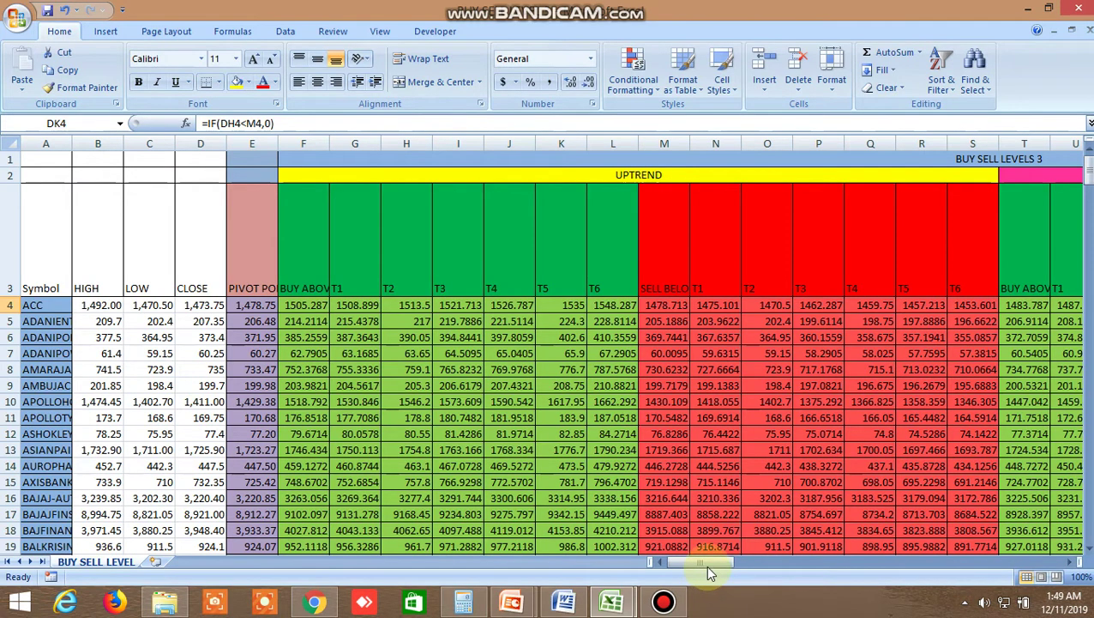
{"action": "left_click_drag", "start_coordinate": [705, 564], "coordinate": [895, 575]}
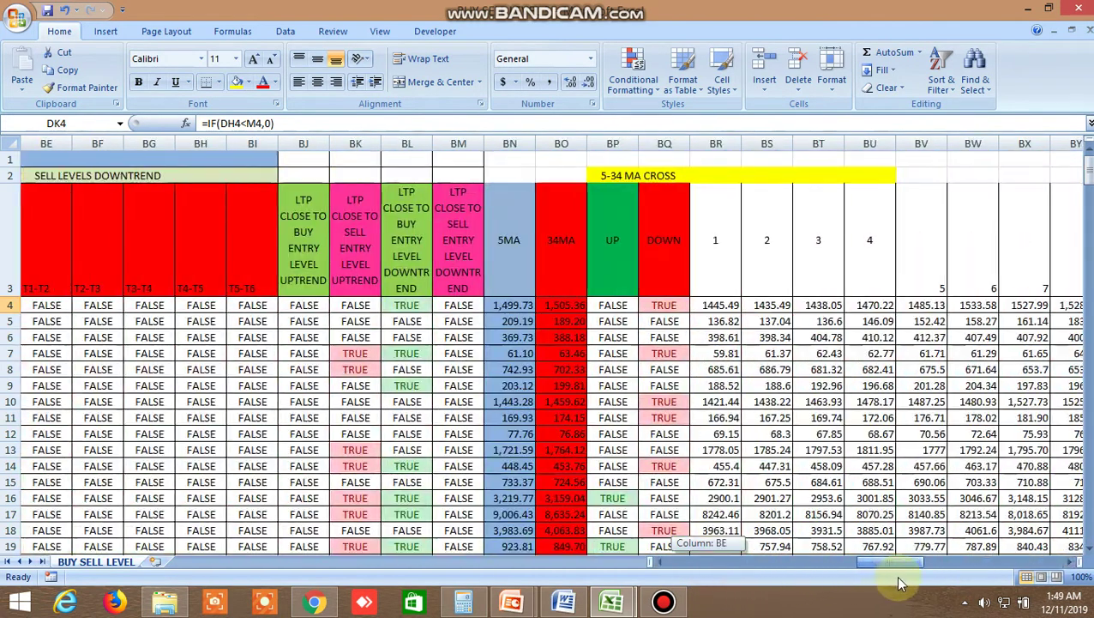
{"action": "left_click_drag", "start_coordinate": [898, 577], "coordinate": [701, 570]}
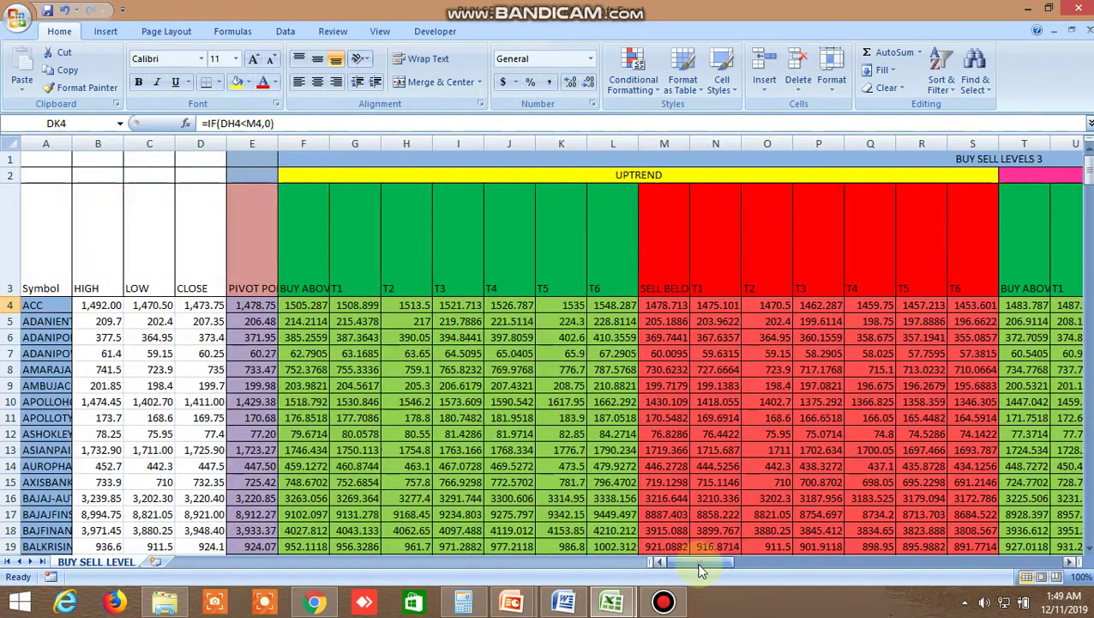
{"action": "double_click", "coordinate": [669, 306]}
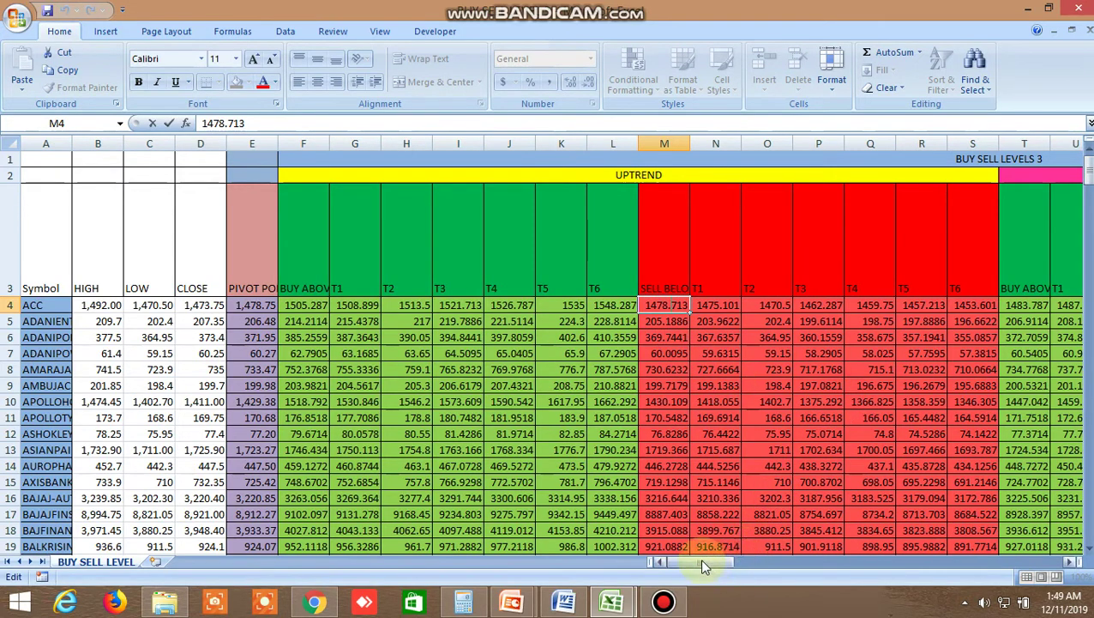
{"action": "mouse_move", "coordinate": [611, 600]}
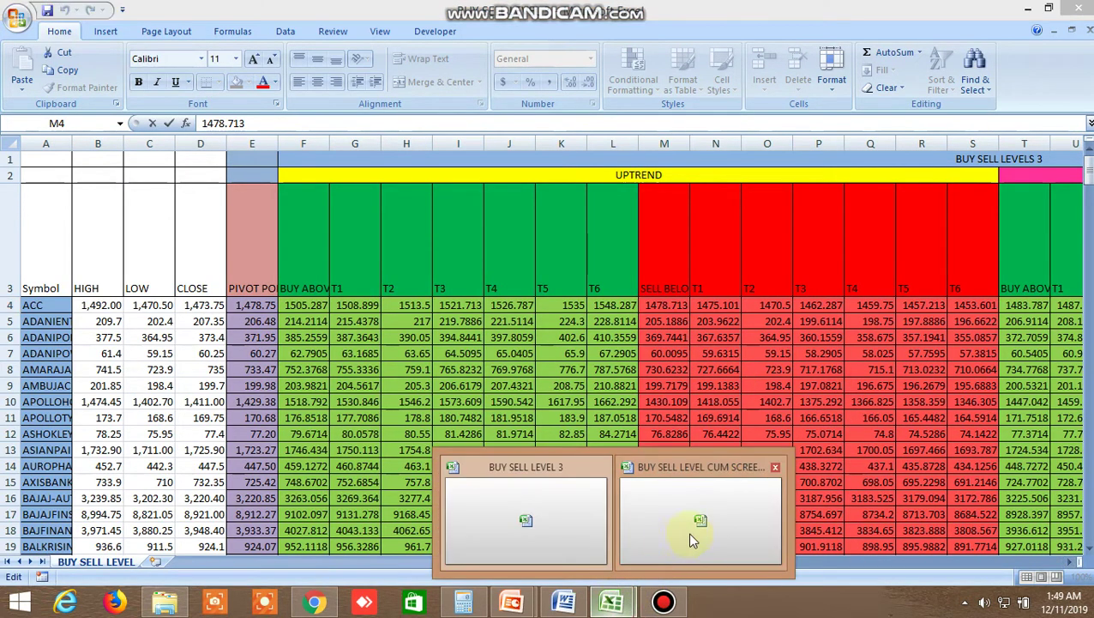
Step: Check AMARAJABAT's UP signal in JY7, high 738 and low 726.75 in the cum screener
{"action": "left_click", "coordinate": [700, 527]}
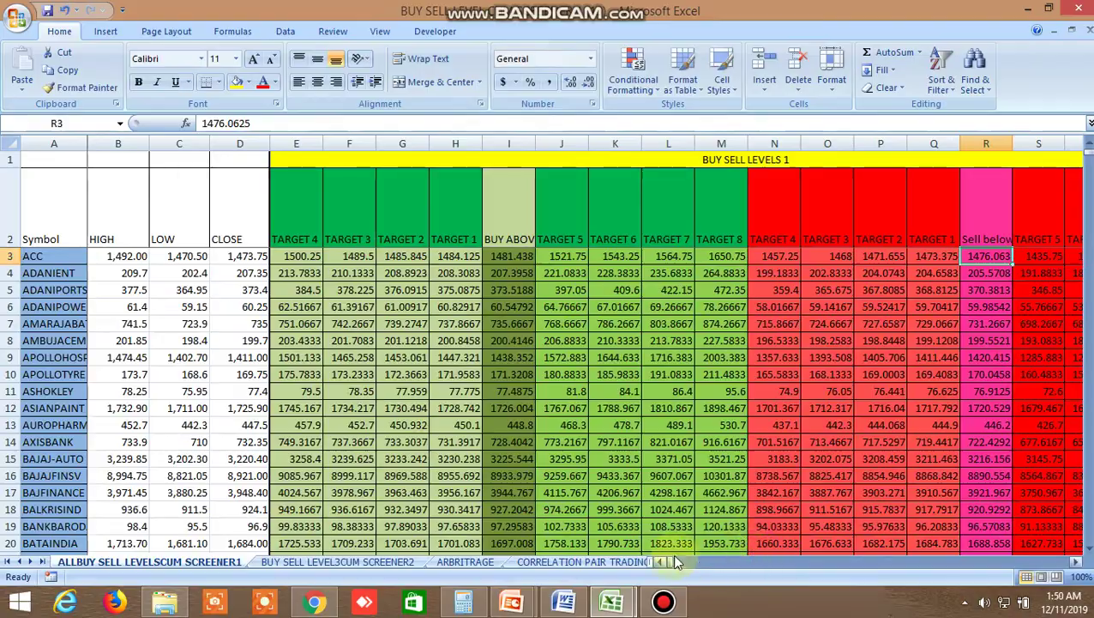
{"action": "left_click_drag", "start_coordinate": [672, 564], "coordinate": [770, 566]}
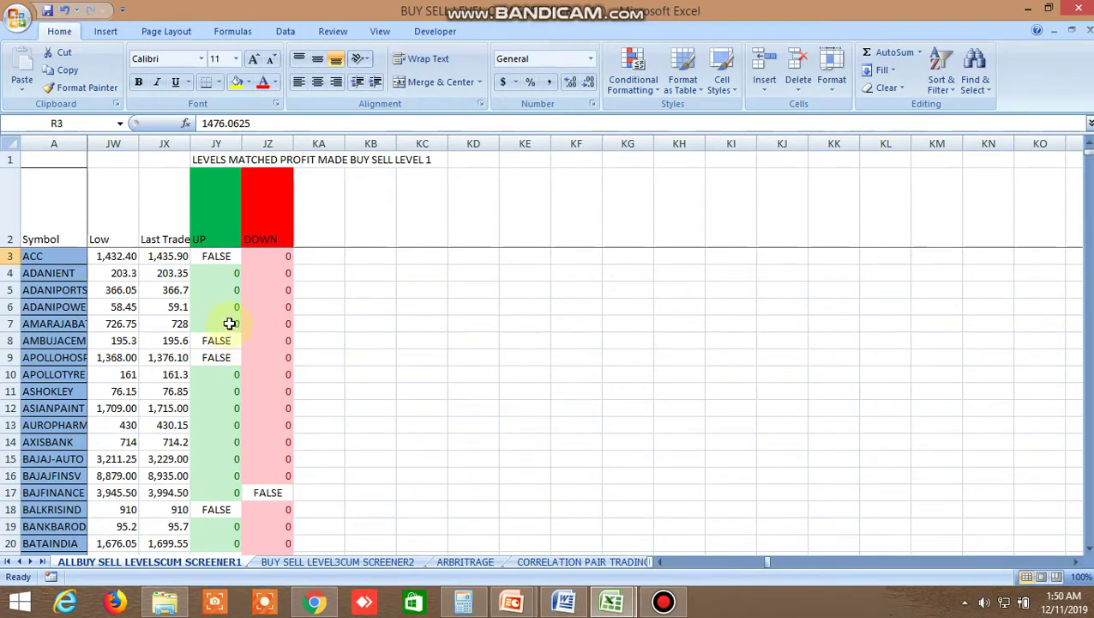
{"action": "left_click", "coordinate": [230, 324]}
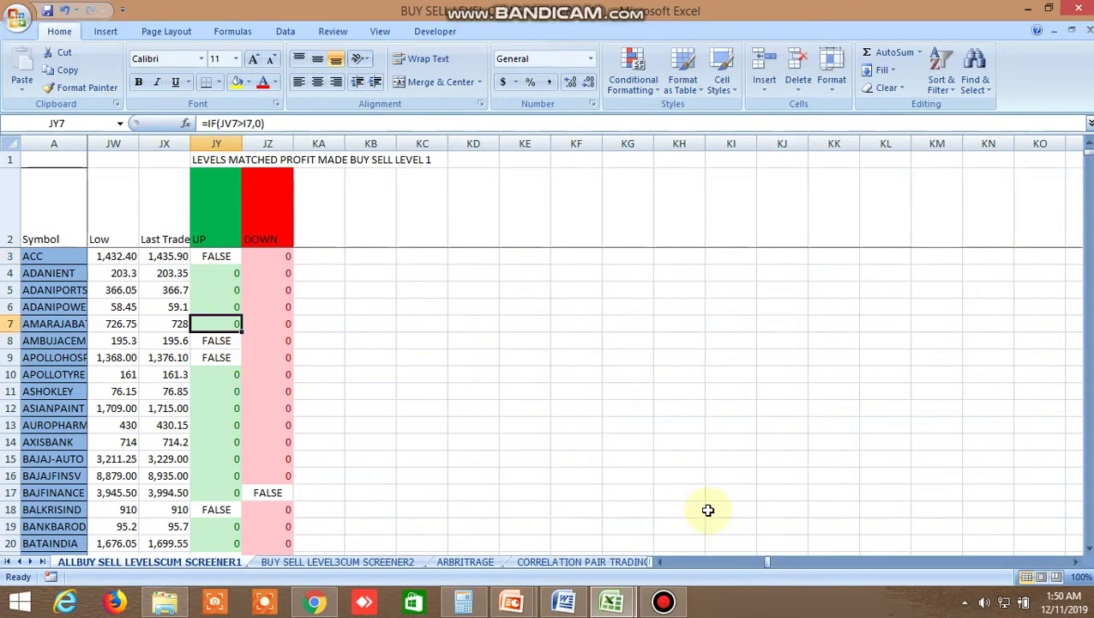
{"action": "left_click_drag", "start_coordinate": [765, 557], "coordinate": [756, 560]}
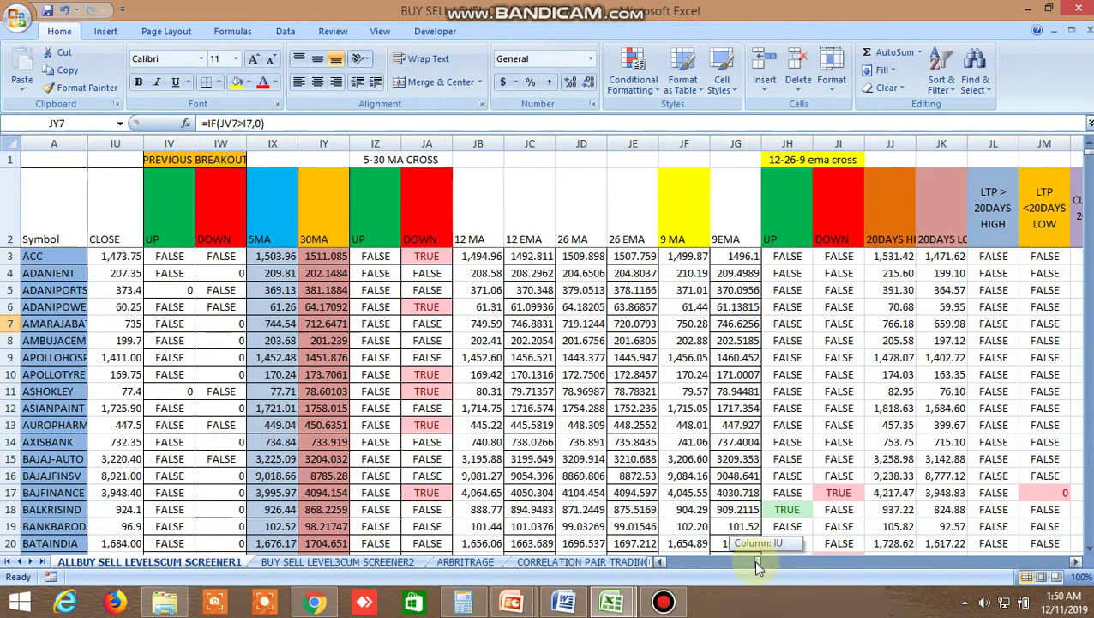
{"action": "left_click_drag", "start_coordinate": [756, 562], "coordinate": [759, 558]}
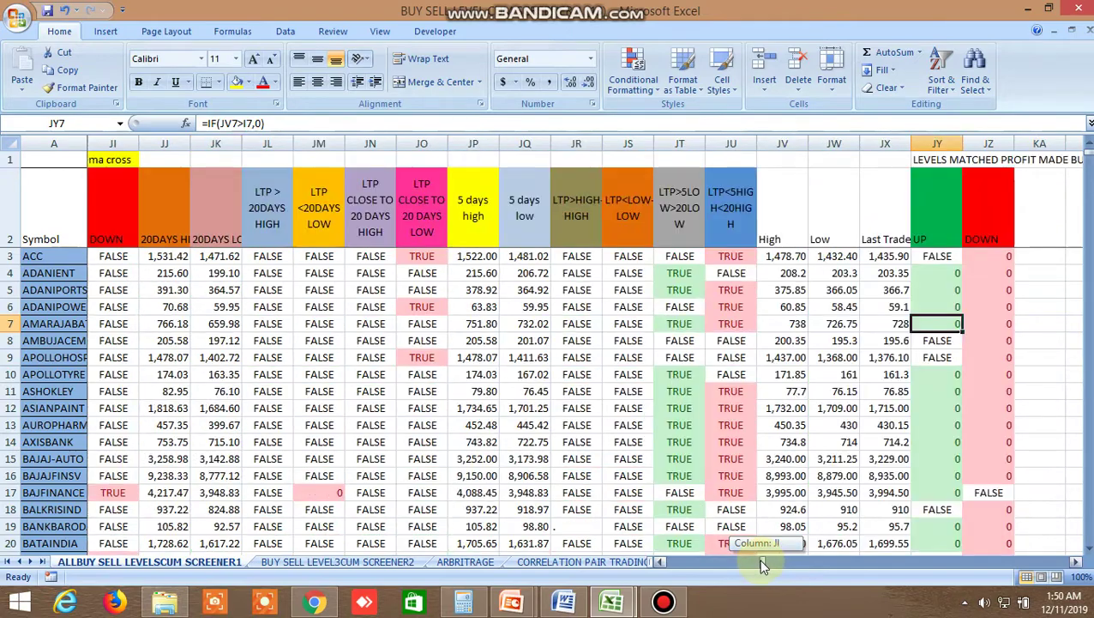
{"action": "left_click", "coordinate": [798, 323]}
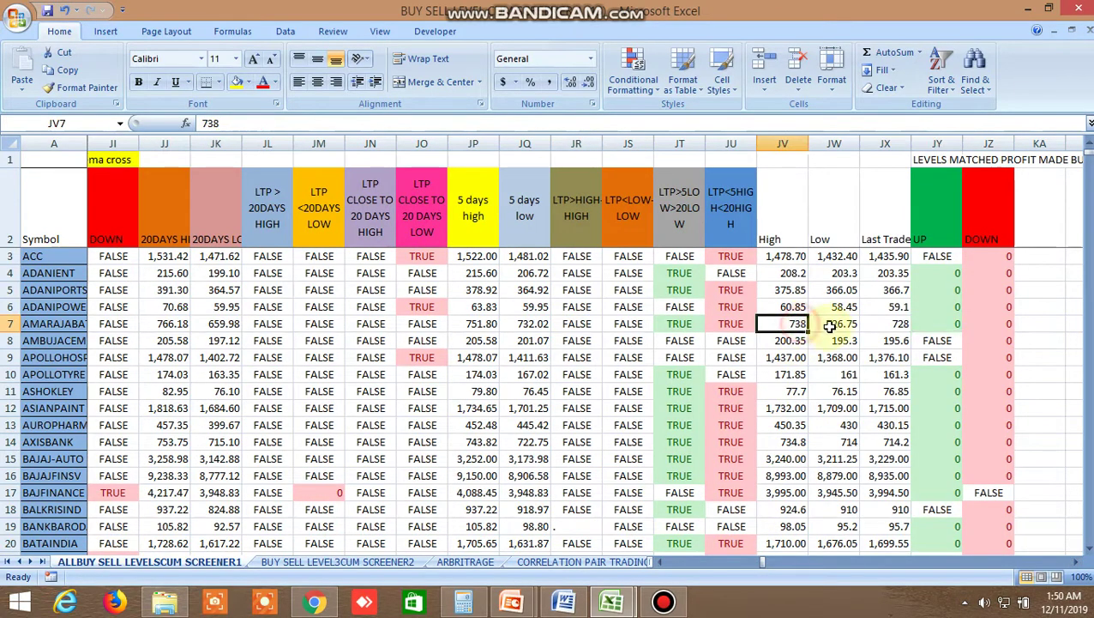
{"action": "left_click", "coordinate": [833, 323]}
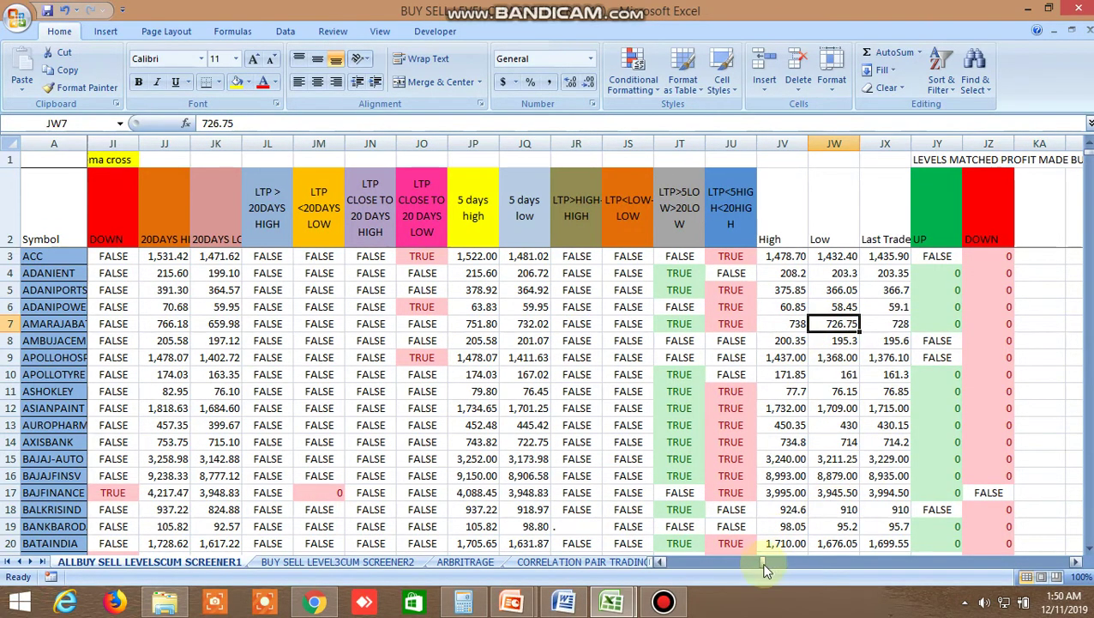
Step: Read AMARAJABAT's buy-above 735.6667 in I7 and sell-below 731.2667 in R7
{"action": "left_click_drag", "start_coordinate": [763, 566], "coordinate": [669, 561]}
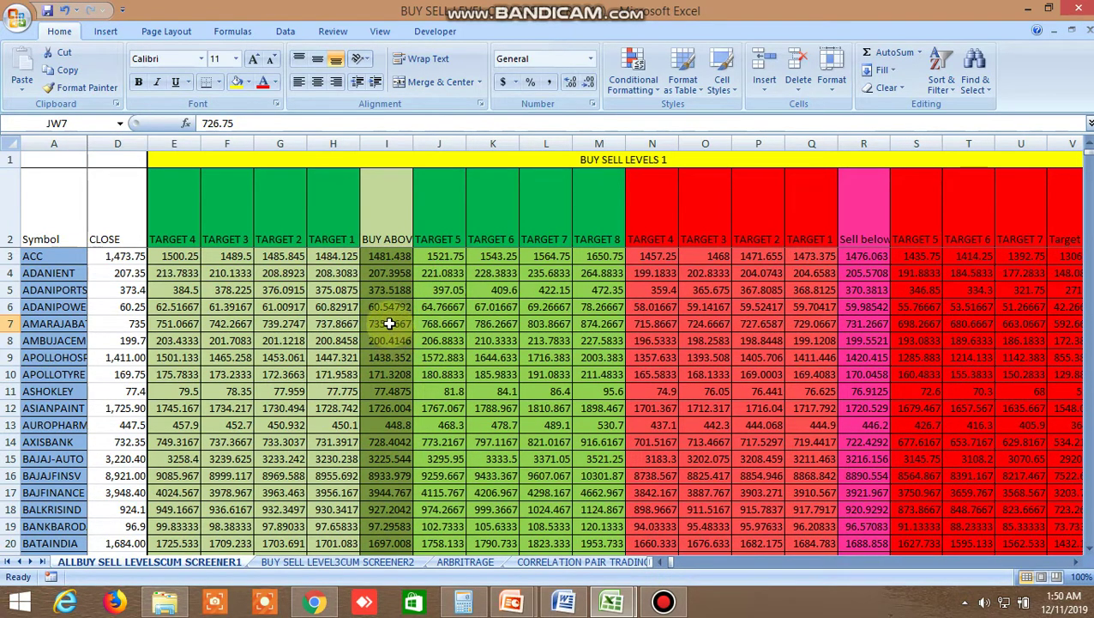
{"action": "left_click", "coordinate": [390, 323]}
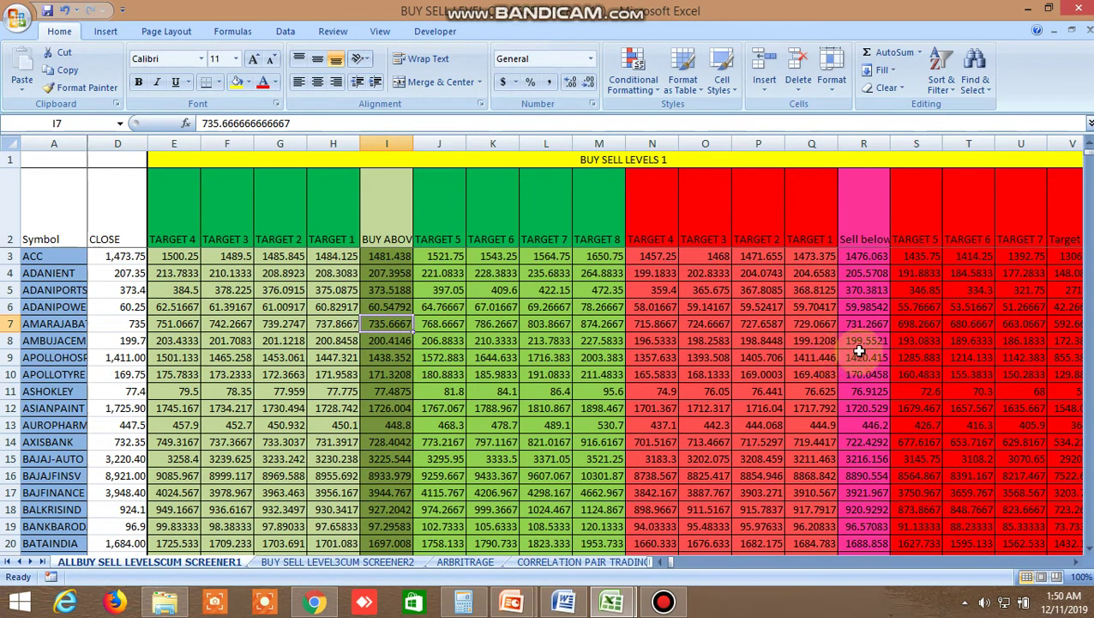
{"action": "left_click", "coordinate": [868, 323]}
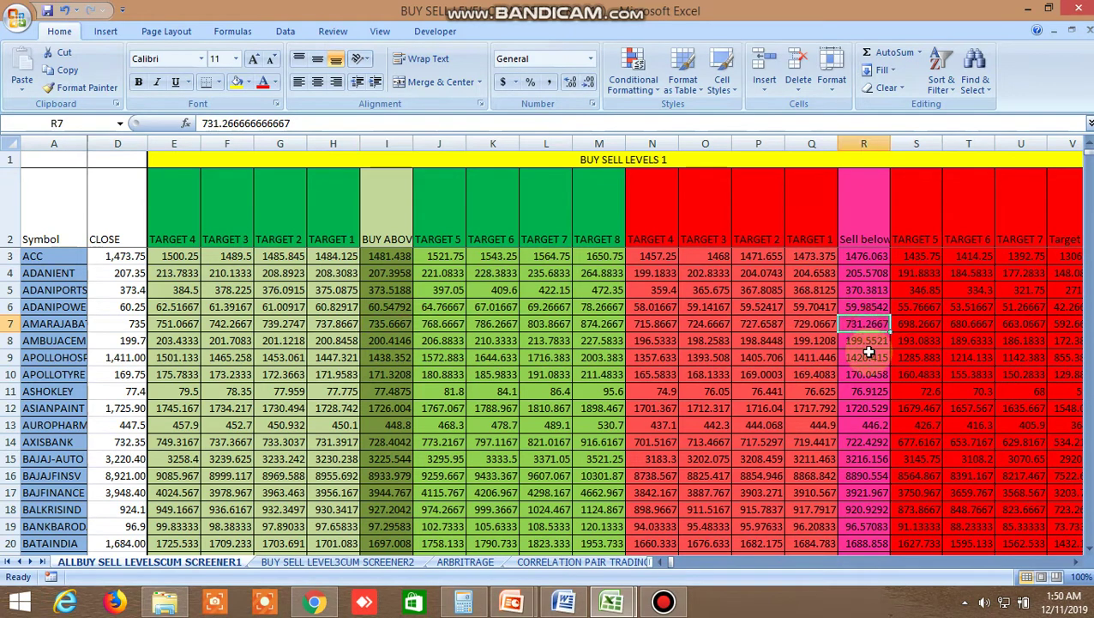
Step: Add AMARAJABAT to the Kite watchlist by searching 'AMARAJA'
{"action": "left_click", "coordinate": [314, 602]}
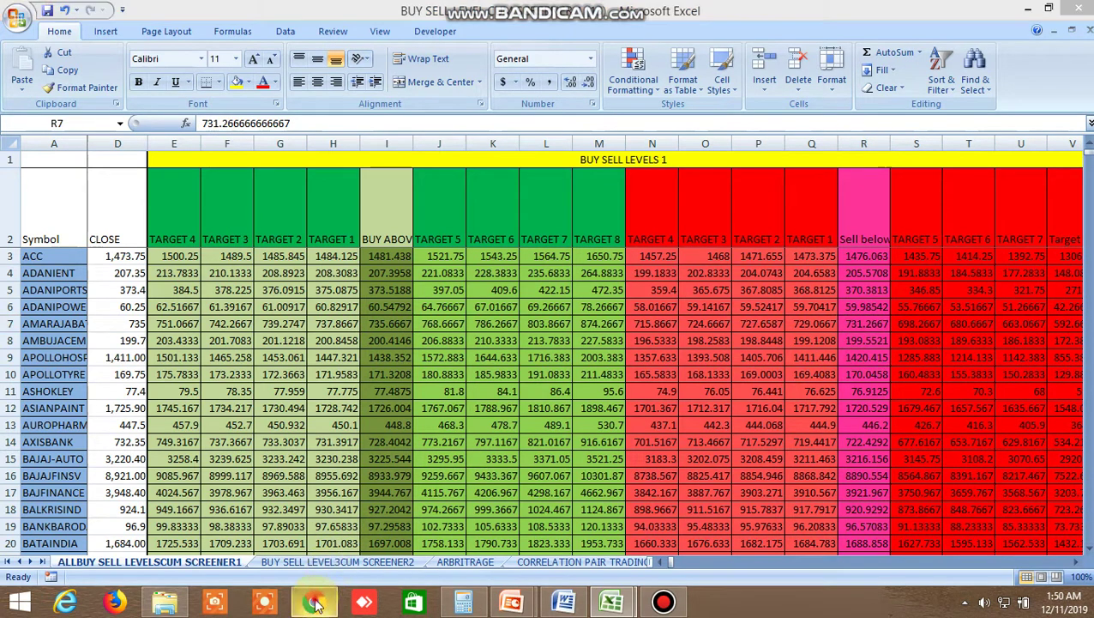
{"action": "scroll", "coordinate": [98, 152], "scroll_direction": "up", "scroll_amount": 2}
{"action": "scroll", "coordinate": [92, 147], "scroll_direction": "up", "scroll_amount": 2}
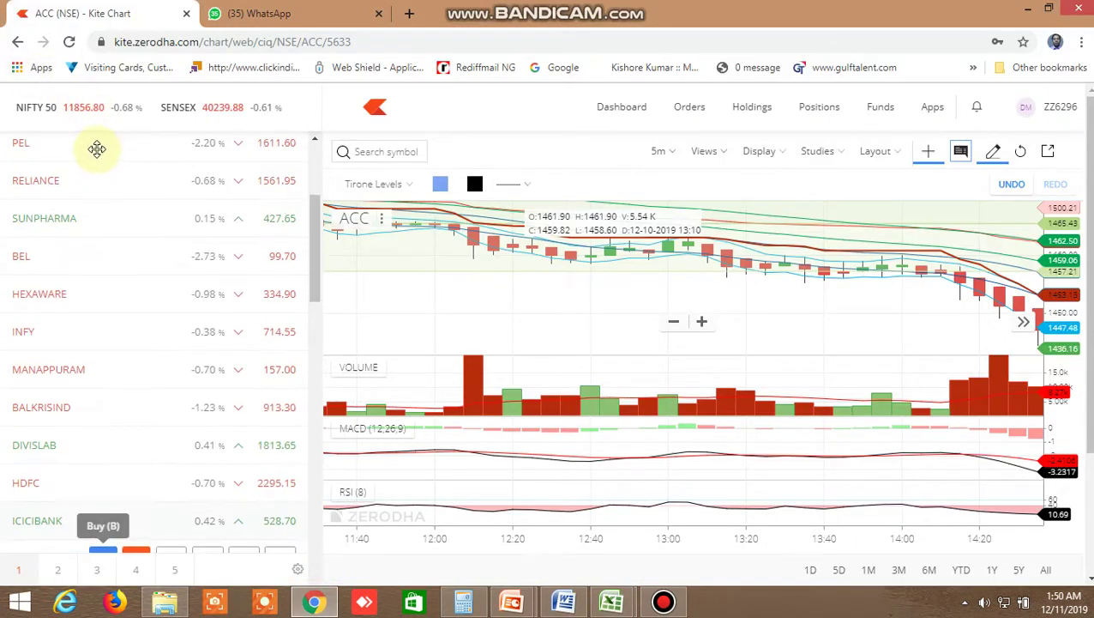
{"action": "scroll", "coordinate": [83, 151], "scroll_direction": "up", "scroll_amount": 3}
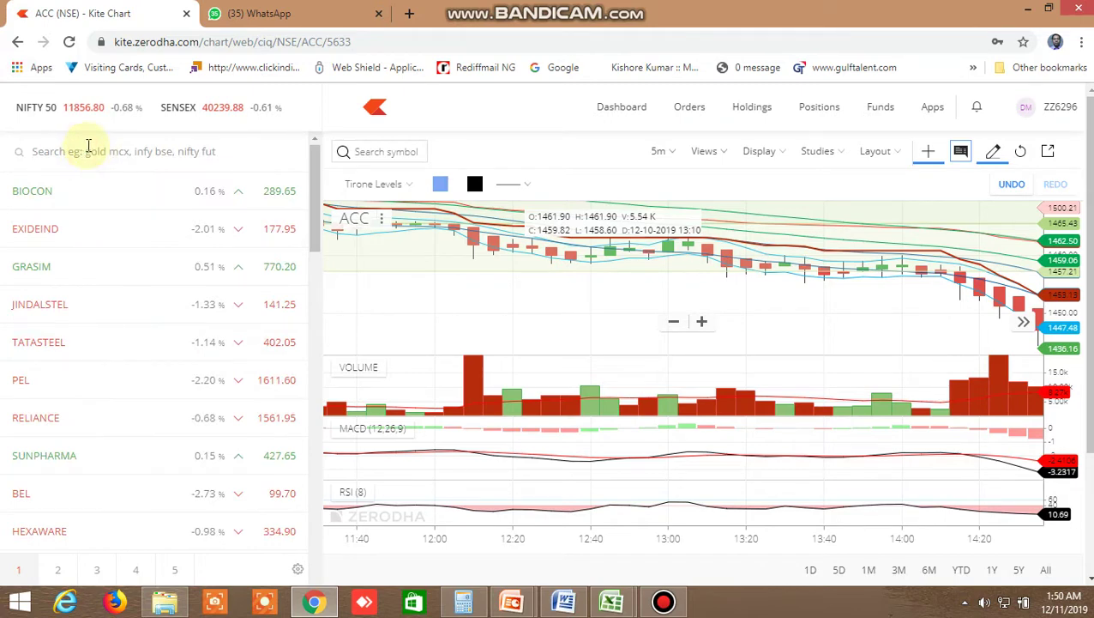
{"action": "left_click", "coordinate": [88, 151]}
{"action": "type", "text": "AMARAJA"}
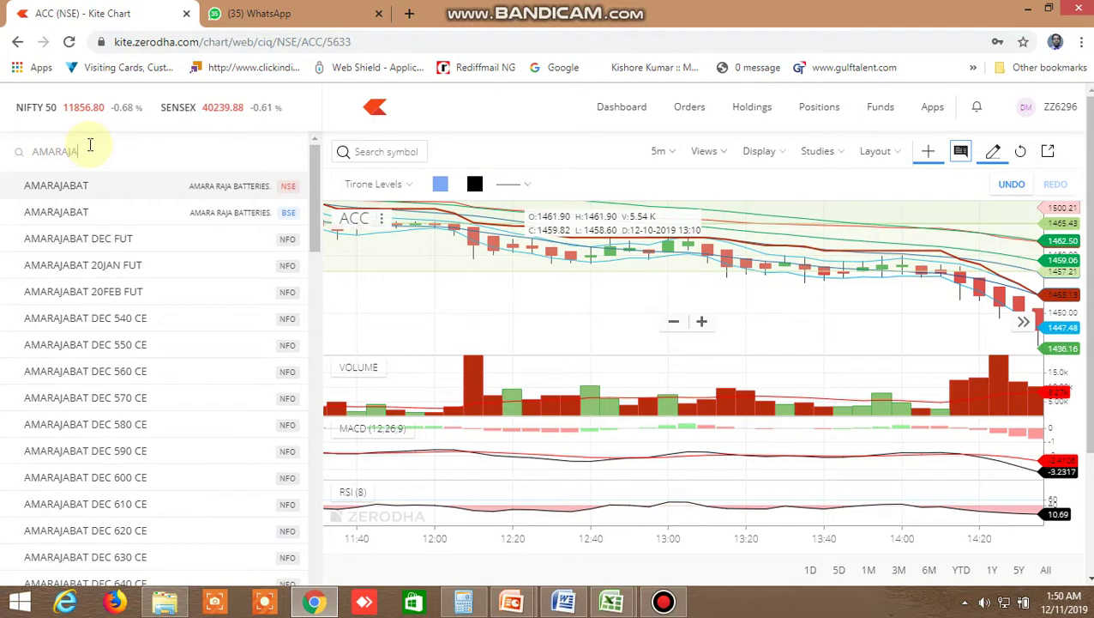
{"action": "left_click", "coordinate": [68, 184]}
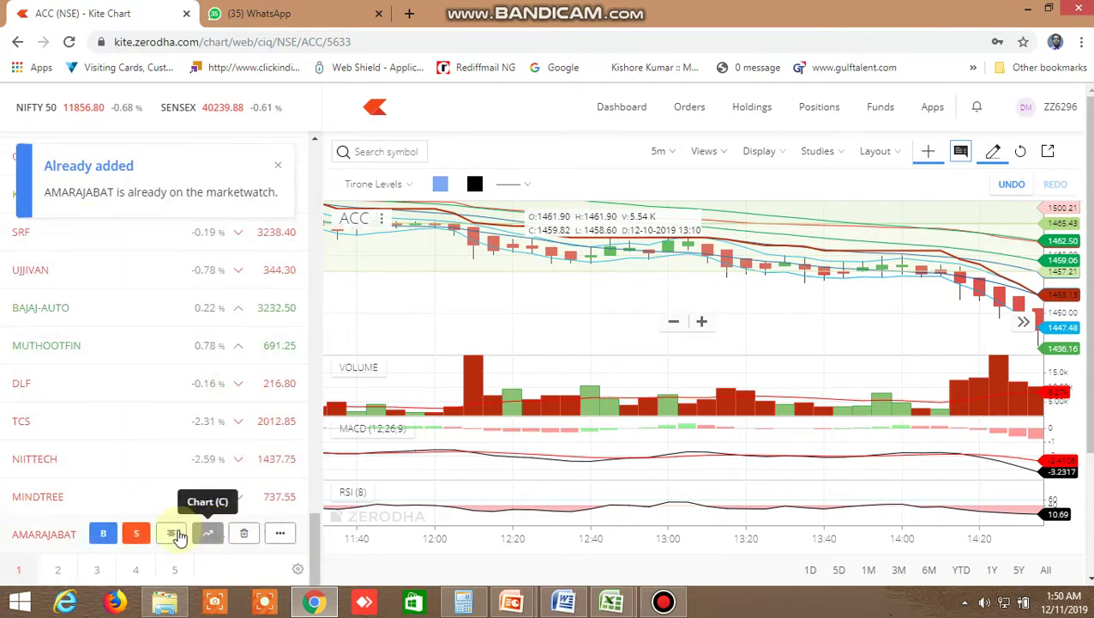
Step: Open AMARAJABAT's market depth and chart, panning back to the previous session's candles
{"action": "scroll", "coordinate": [214, 523], "scroll_direction": "down", "scroll_amount": 1}
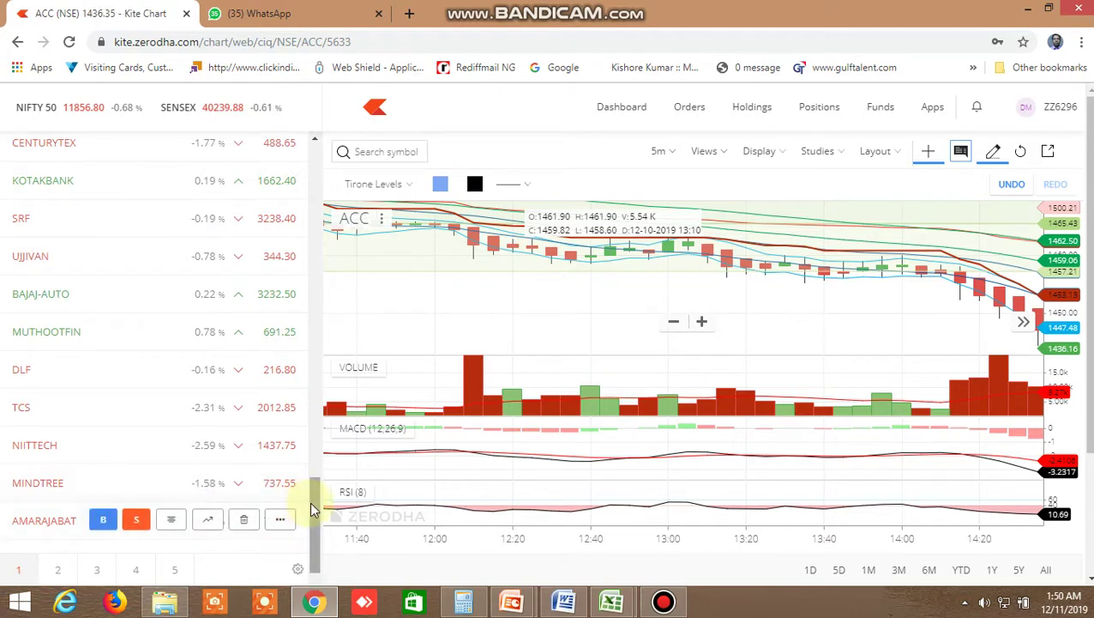
{"action": "left_click", "coordinate": [309, 518]}
{"action": "left_click_drag", "start_coordinate": [313, 515], "coordinate": [311, 552]}
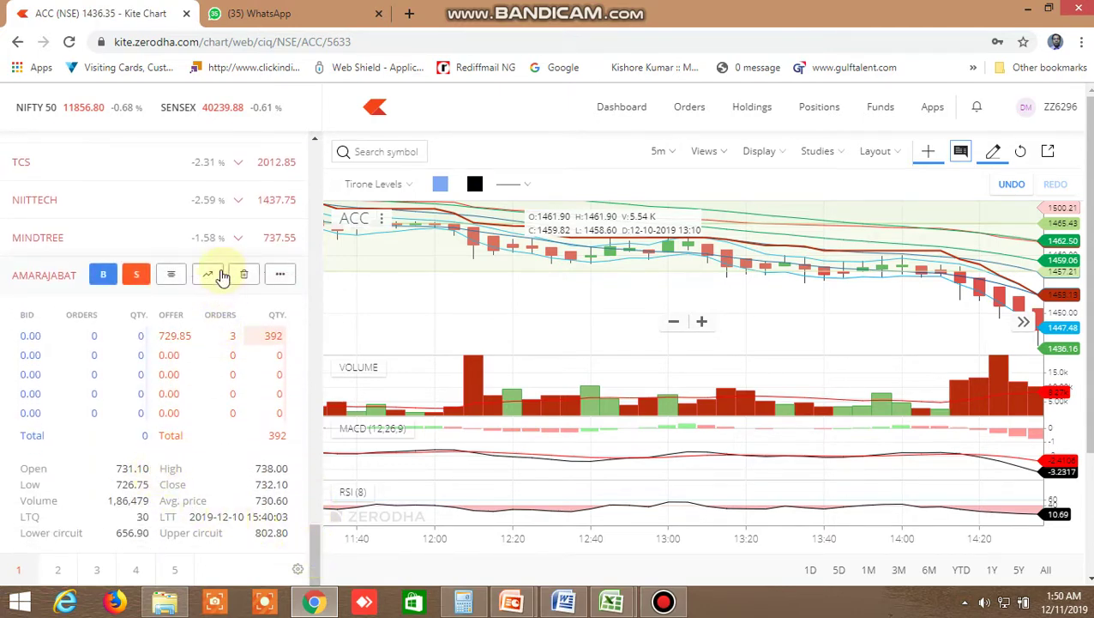
{"action": "left_click", "coordinate": [206, 274]}
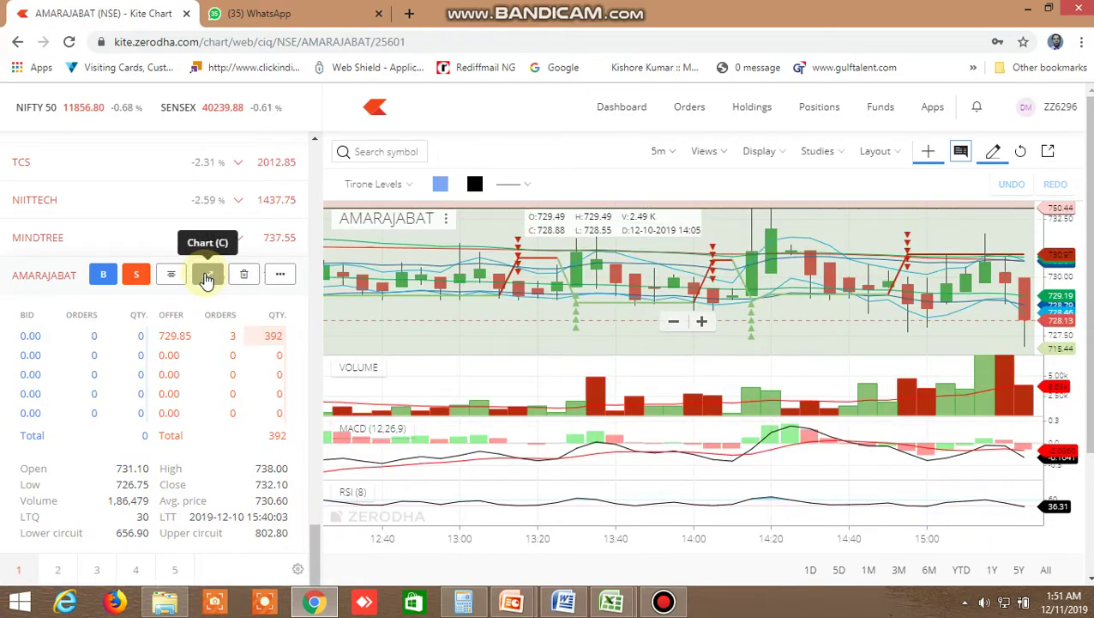
{"action": "left_click_drag", "start_coordinate": [487, 347], "coordinate": [1055, 361]}
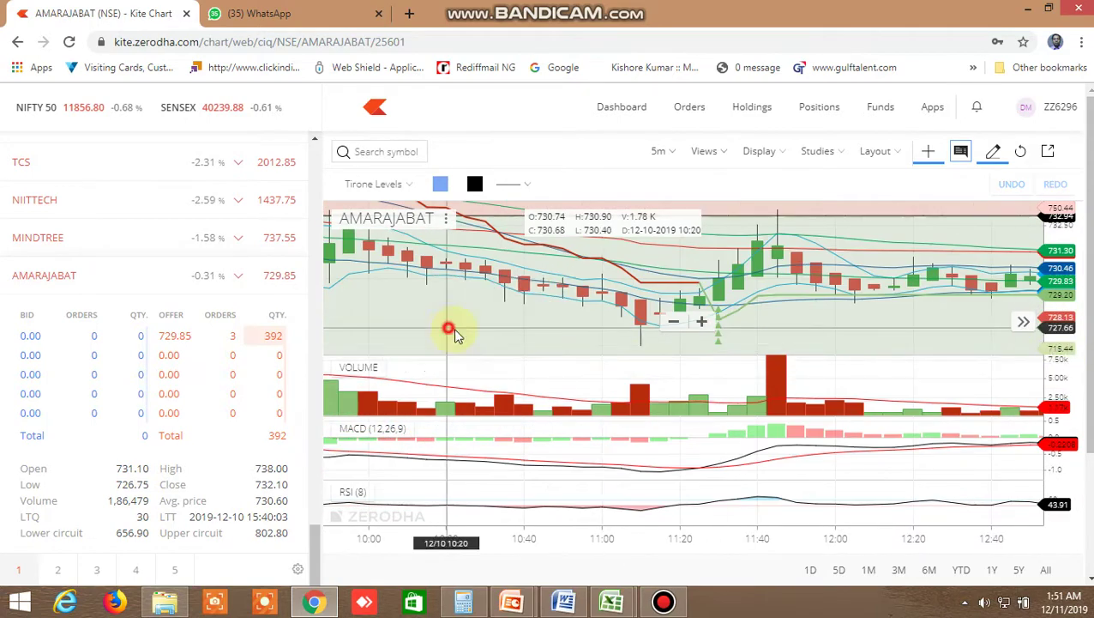
{"action": "left_click_drag", "start_coordinate": [447, 328], "coordinate": [818, 333]}
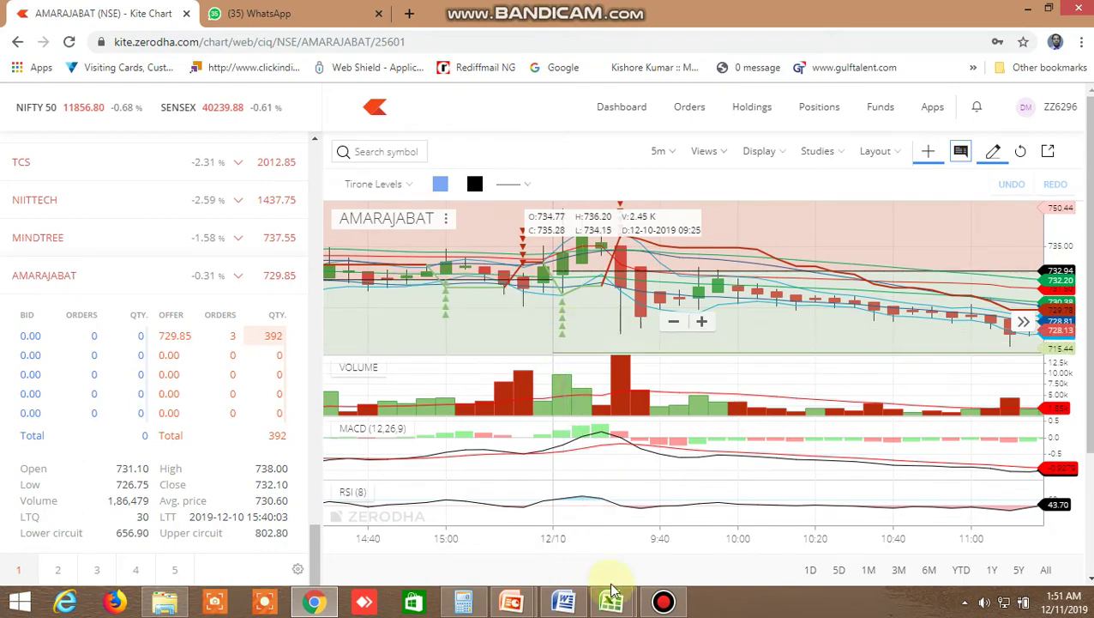
Step: Glance at the screener workbook, then return to the AMARAJABAT Kite chart
{"action": "mouse_move", "coordinate": [613, 596]}
{"action": "left_click", "coordinate": [696, 523]}
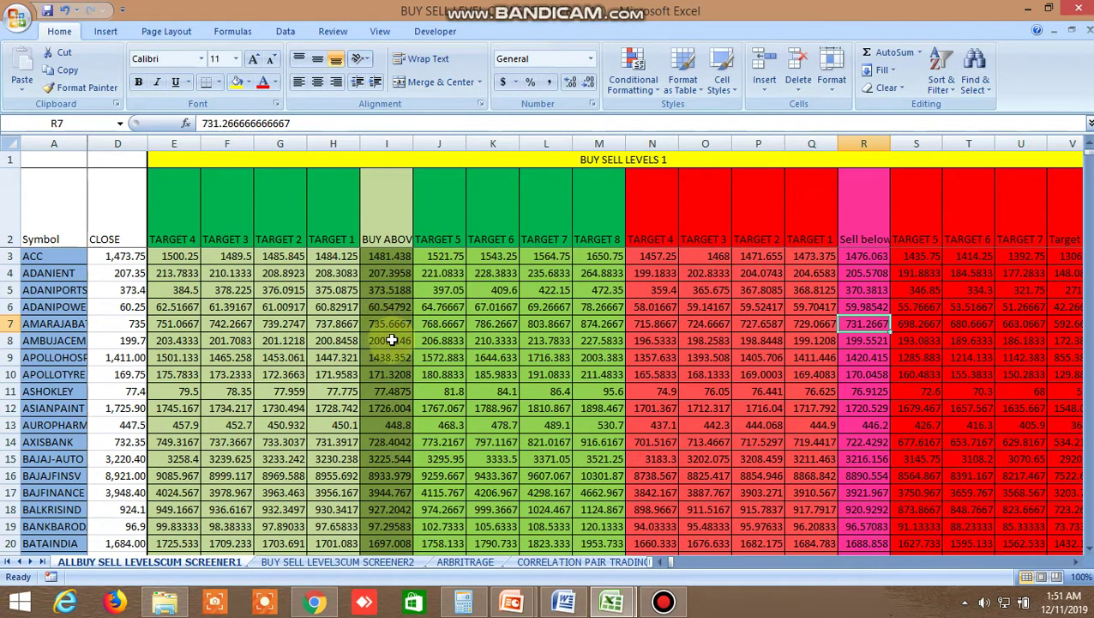
{"action": "left_click", "coordinate": [316, 600]}
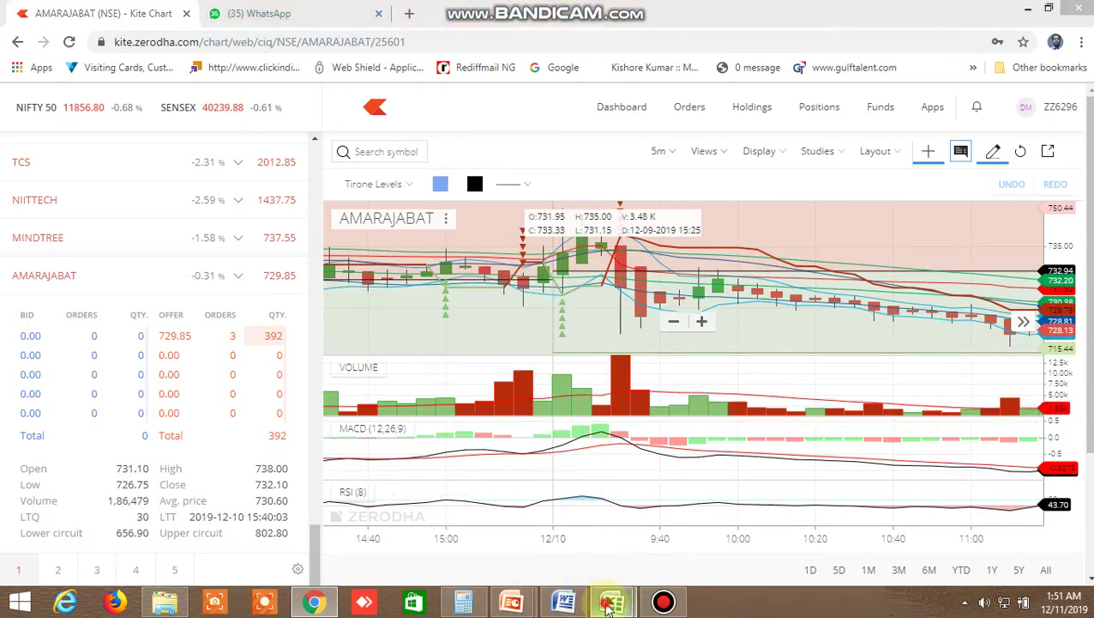
Step: Compare AMARAJABAT's 731.2667 sell-below value in R7 against the Kite chart, then return to the screener
{"action": "mouse_move", "coordinate": [612, 601]}
{"action": "left_click", "coordinate": [652, 521]}
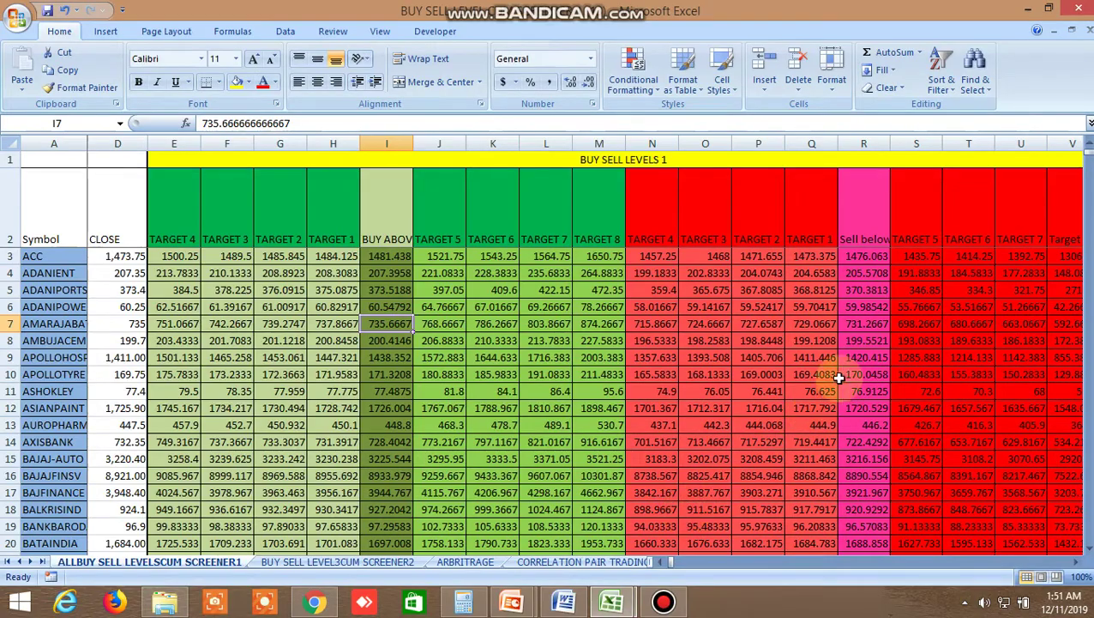
{"action": "left_click", "coordinate": [867, 324]}
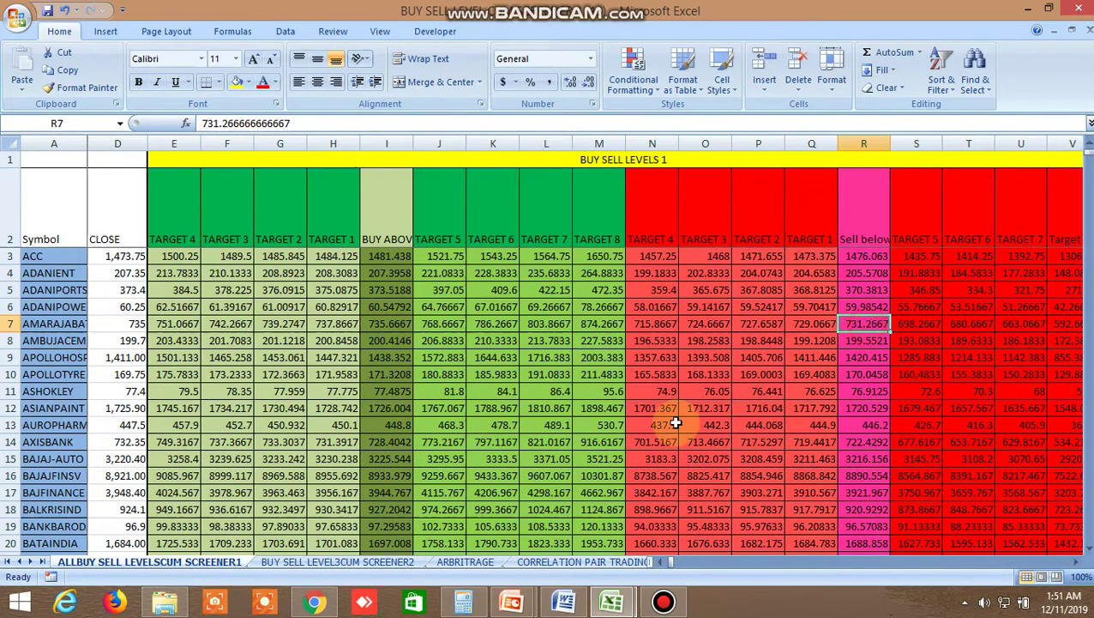
{"action": "left_click", "coordinate": [322, 604]}
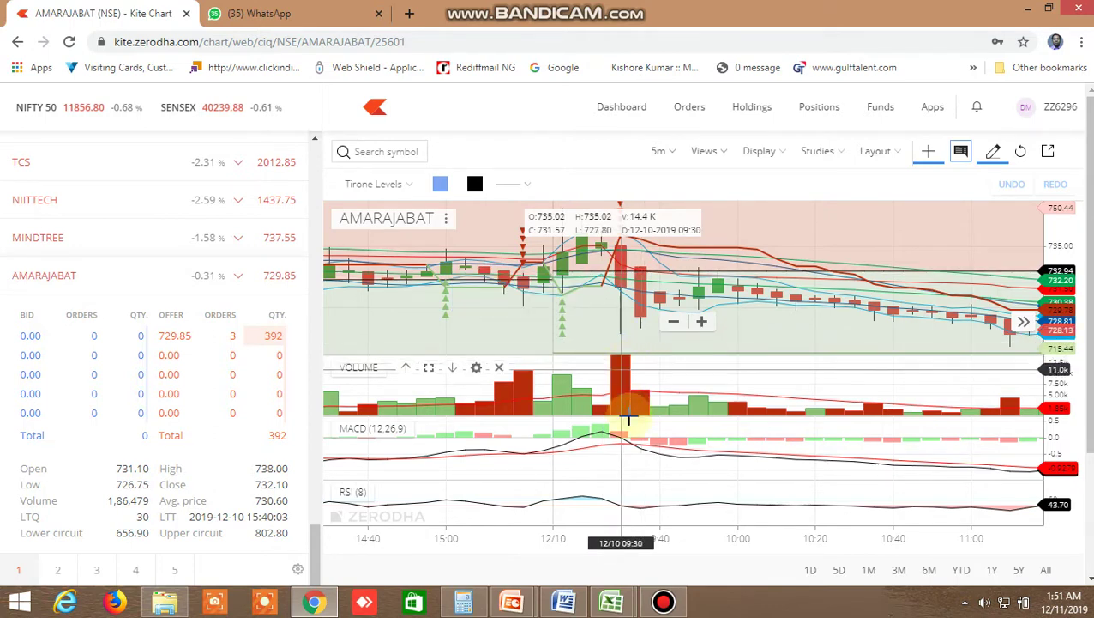
{"action": "mouse_move", "coordinate": [614, 605]}
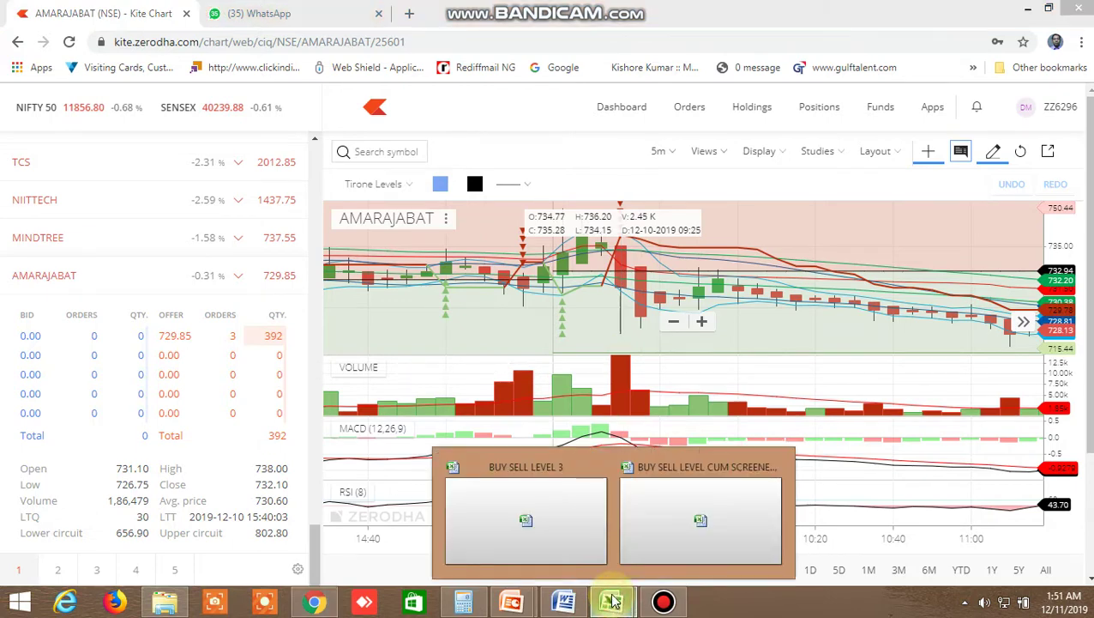
{"action": "left_click", "coordinate": [705, 513]}
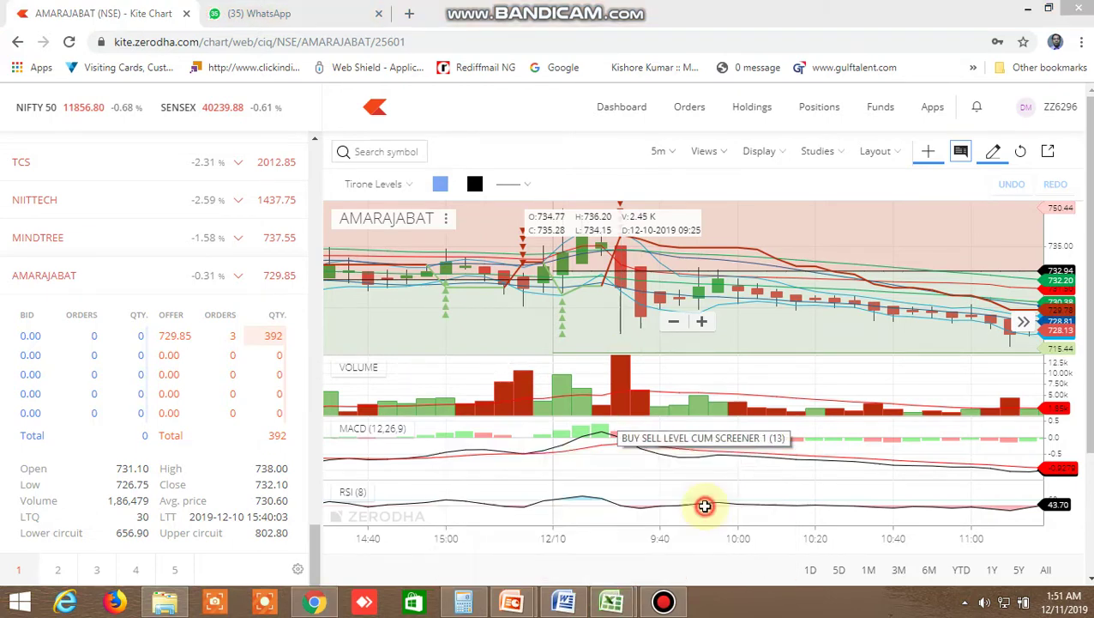
Step: In BUY SELL LEVEL 3, read AMARAJABAT's buy-above 752.3768 (F8) and sell-below 730.6232 (M8)
{"action": "mouse_move", "coordinate": [635, 606]}
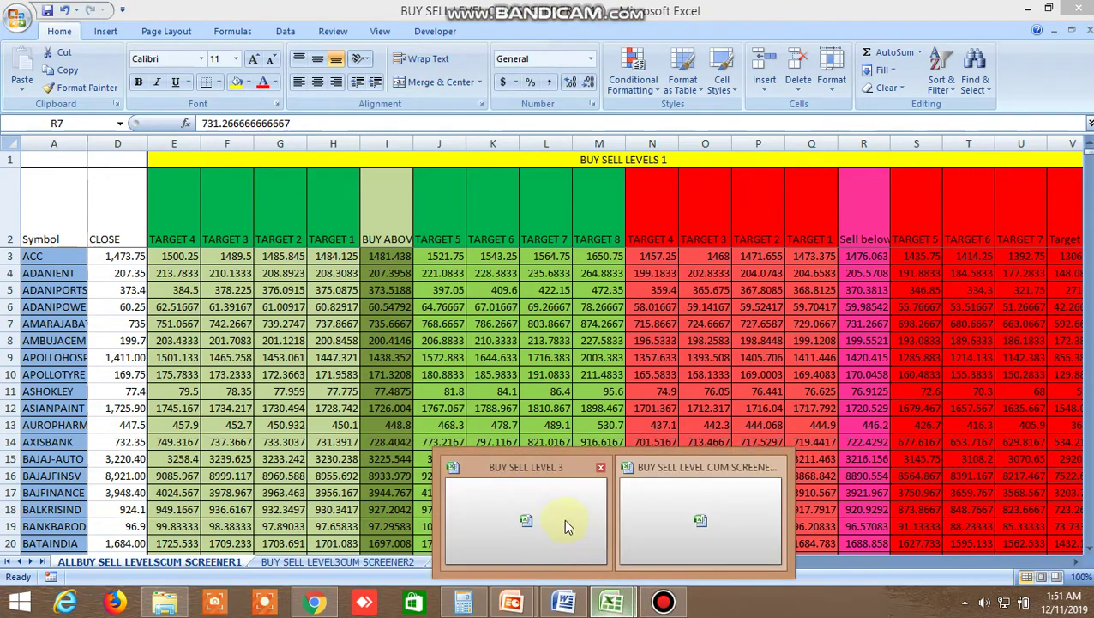
{"action": "left_click", "coordinate": [563, 518]}
{"action": "mouse_move", "coordinate": [703, 562]}
{"action": "left_mouse_down"}
{"action": "mouse_move", "coordinate": [1039, 558]}
{"action": "mouse_move", "coordinate": [695, 580]}
{"action": "left_mouse_up"}
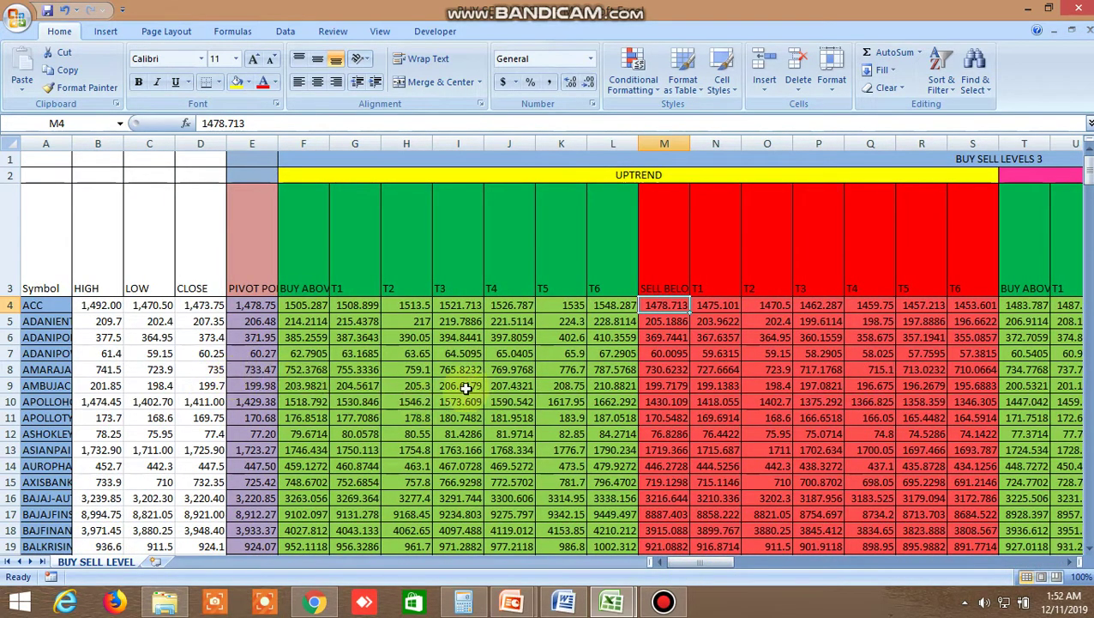
{"action": "left_click", "coordinate": [308, 369]}
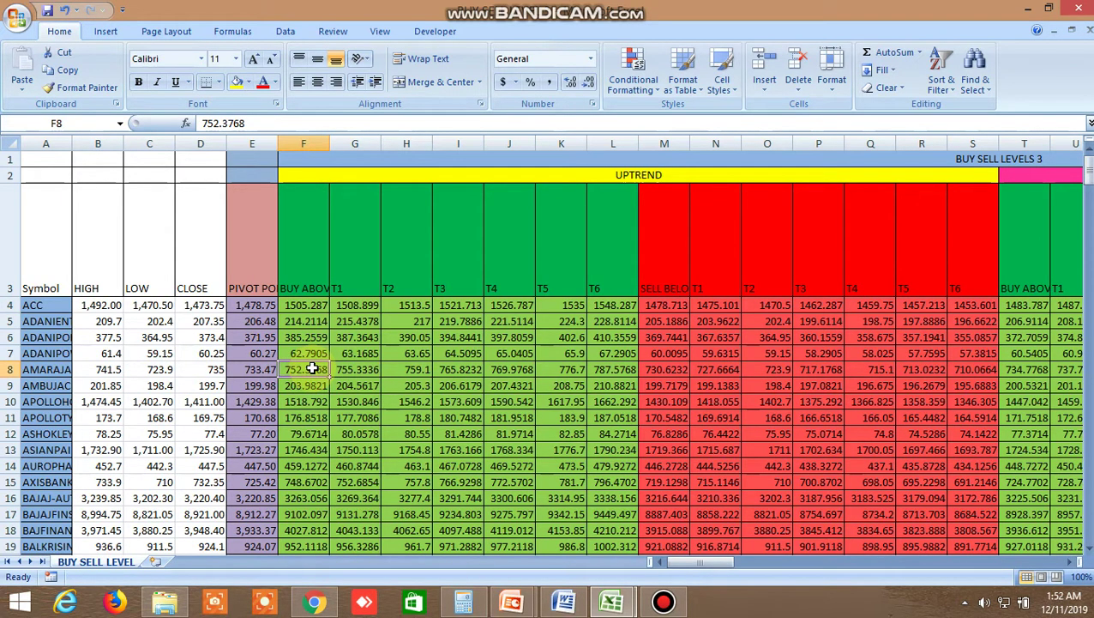
{"action": "left_click", "coordinate": [658, 372]}
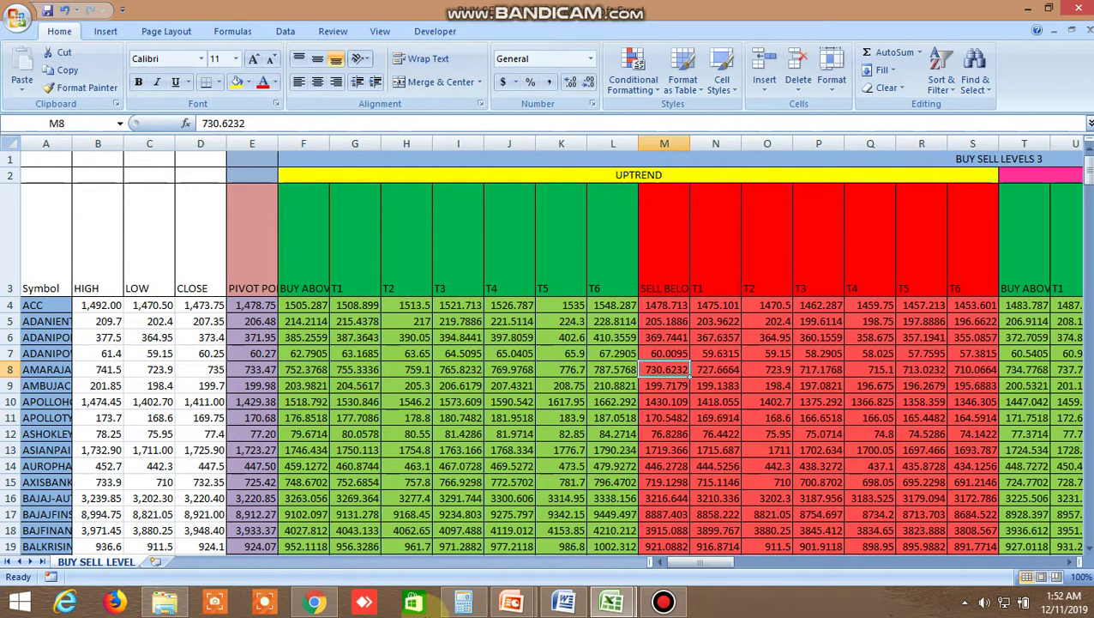
Step: Switch back to the cum screener workbook
{"action": "left_click", "coordinate": [570, 604]}
{"action": "left_click", "coordinate": [572, 606]}
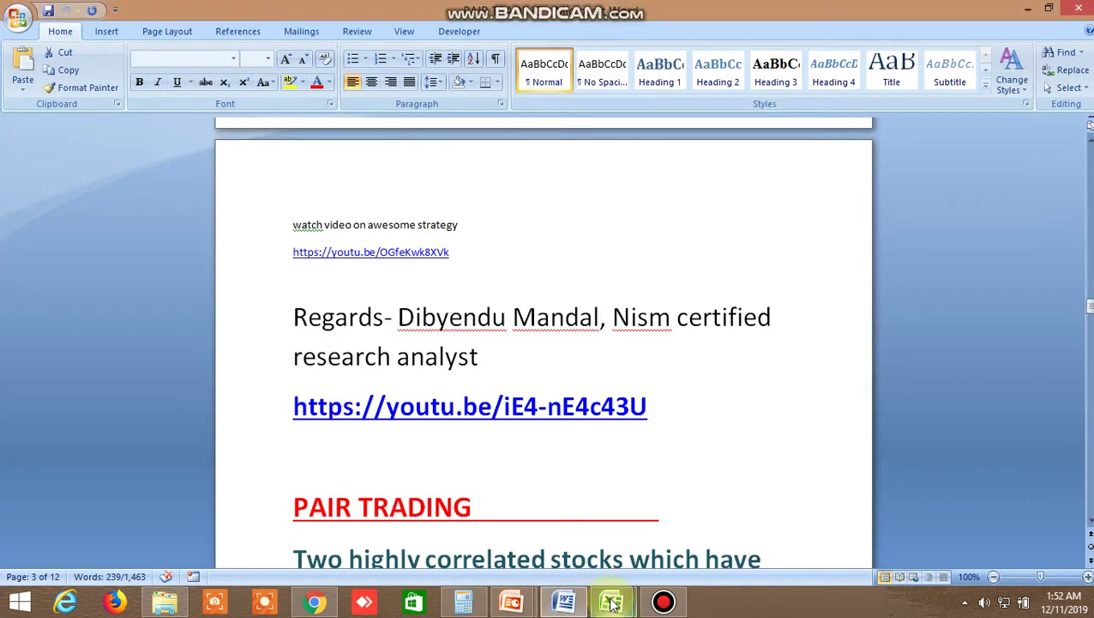
{"action": "mouse_move", "coordinate": [613, 602]}
{"action": "left_click", "coordinate": [701, 519]}
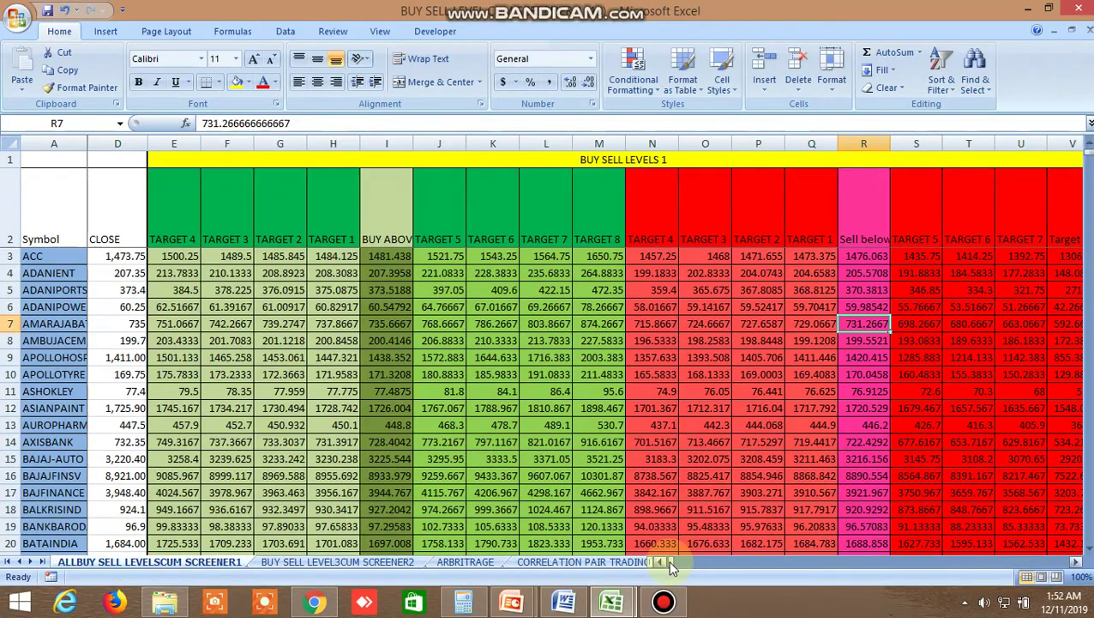
Step: Check BRITANNIA's UP formula in JY29, high 3079 and low 3042.1
{"action": "mouse_move", "coordinate": [668, 561]}
{"action": "left_mouse_down"}
{"action": "mouse_move", "coordinate": [781, 567]}
{"action": "mouse_move", "coordinate": [763, 570]}
{"action": "left_mouse_up"}
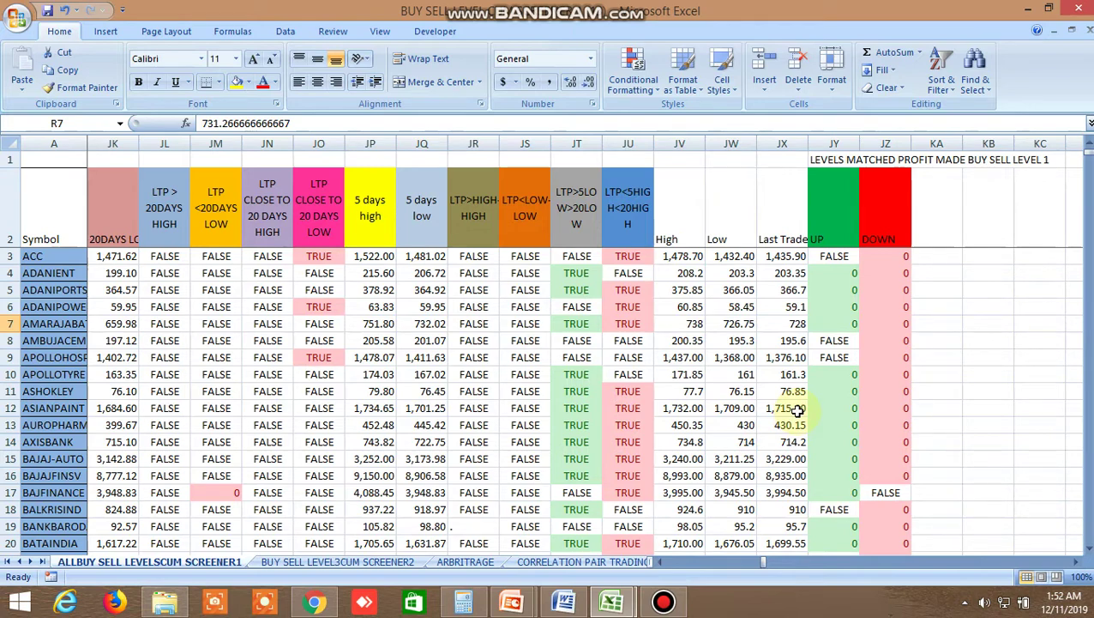
{"action": "scroll", "coordinate": [797, 416], "scroll_direction": "down", "scroll_amount": 5}
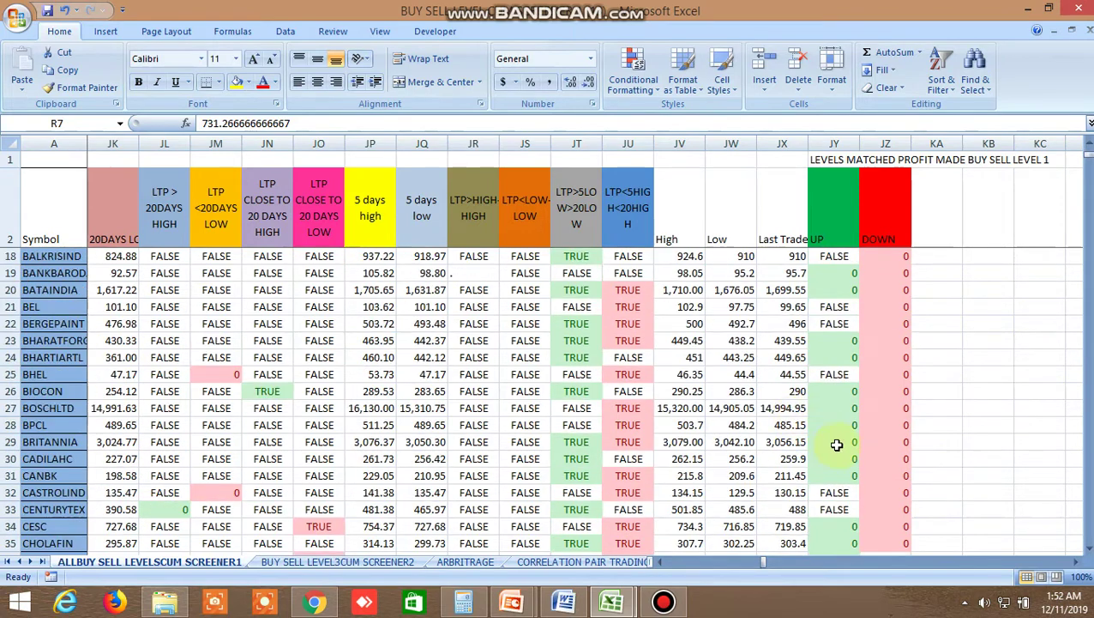
{"action": "left_click", "coordinate": [840, 445]}
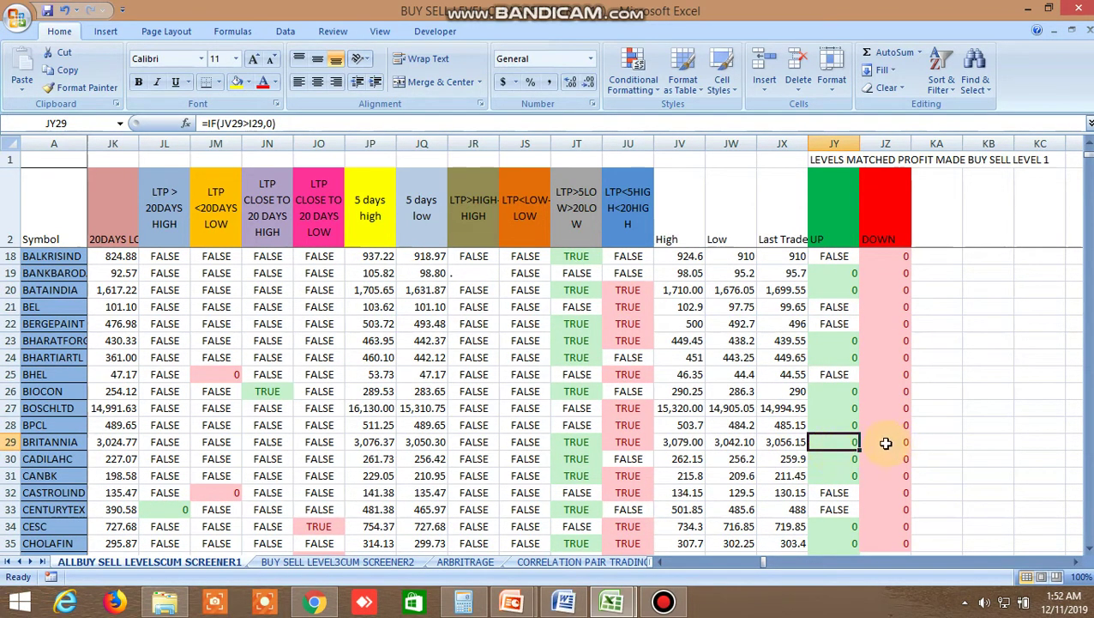
{"action": "left_click", "coordinate": [679, 441]}
{"action": "left_click", "coordinate": [737, 442]}
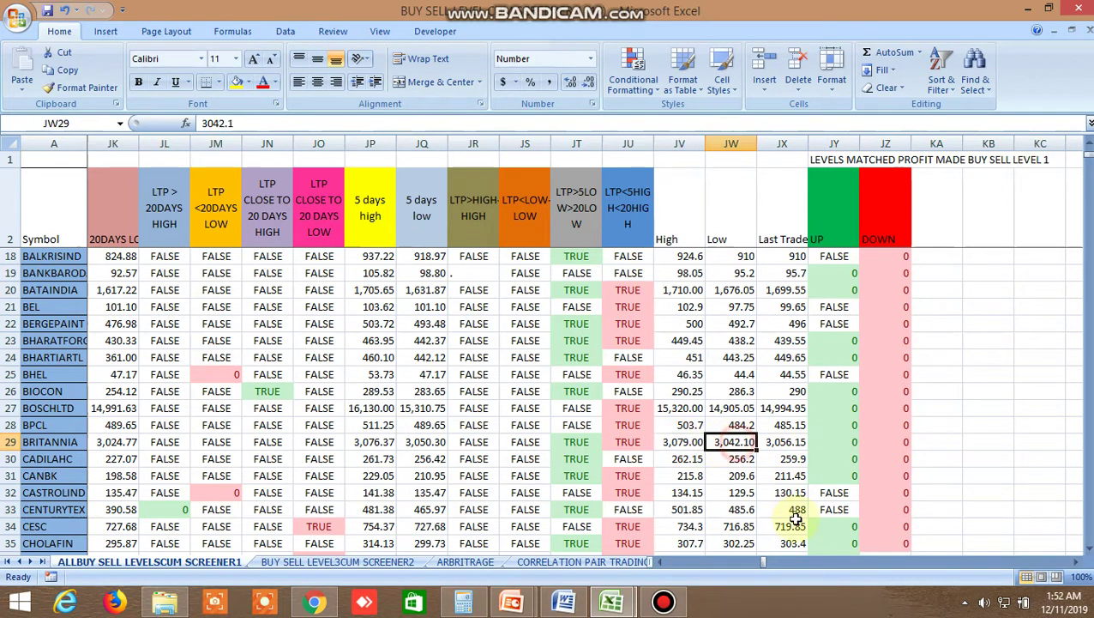
Step: Read BRITANNIA's buy-above 3067.085 in I29 and sell-below 3057.748 in R29
{"action": "left_click_drag", "start_coordinate": [764, 558], "coordinate": [668, 560]}
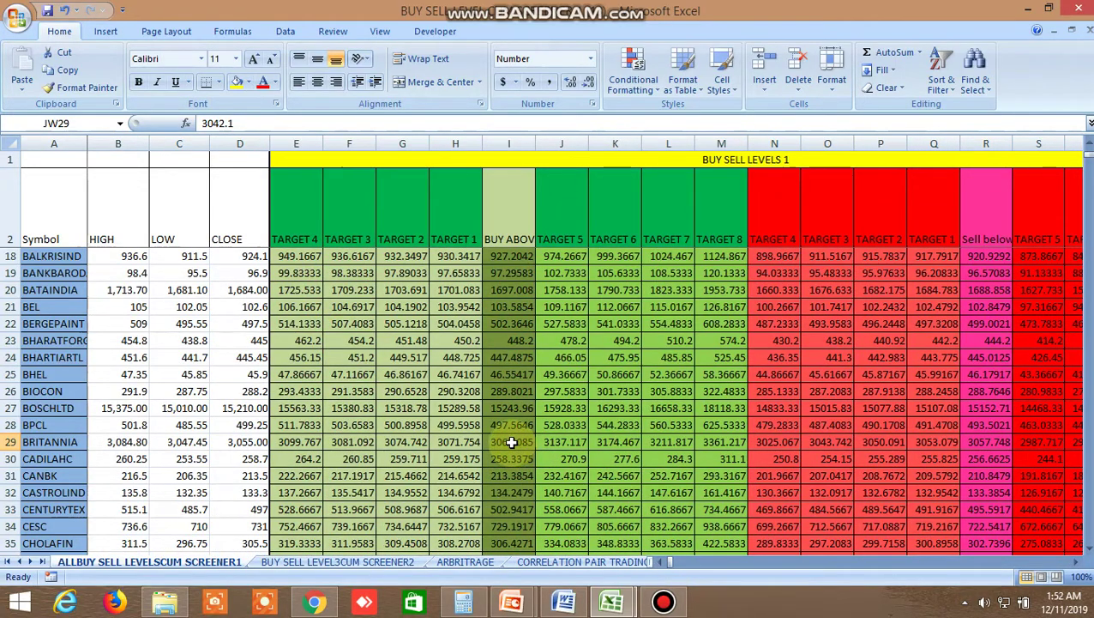
{"action": "left_click", "coordinate": [511, 441]}
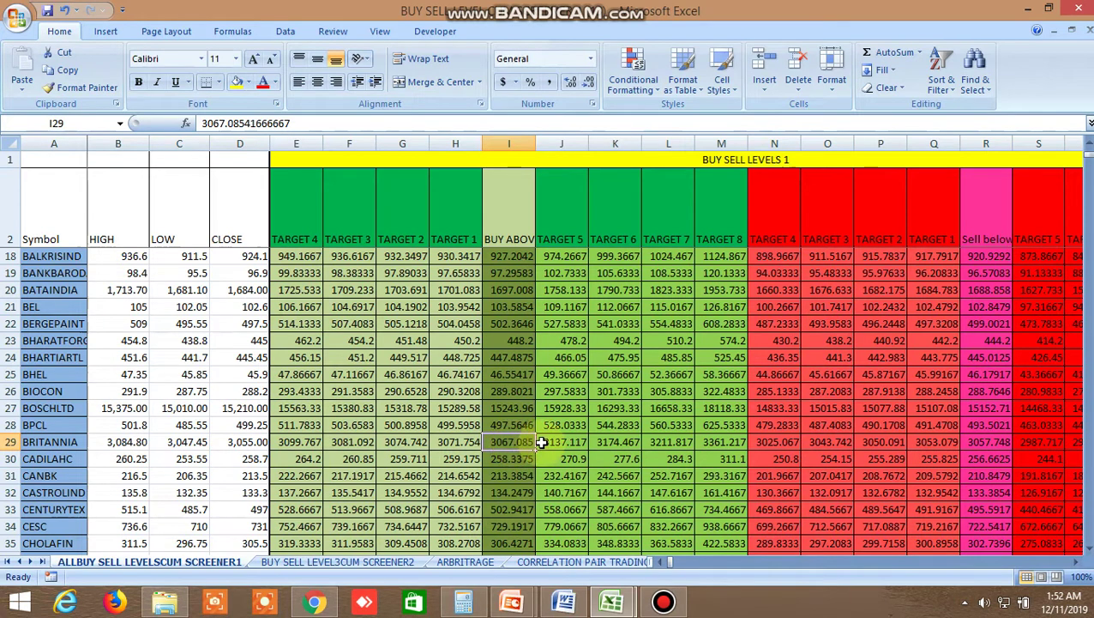
{"action": "left_click", "coordinate": [987, 443]}
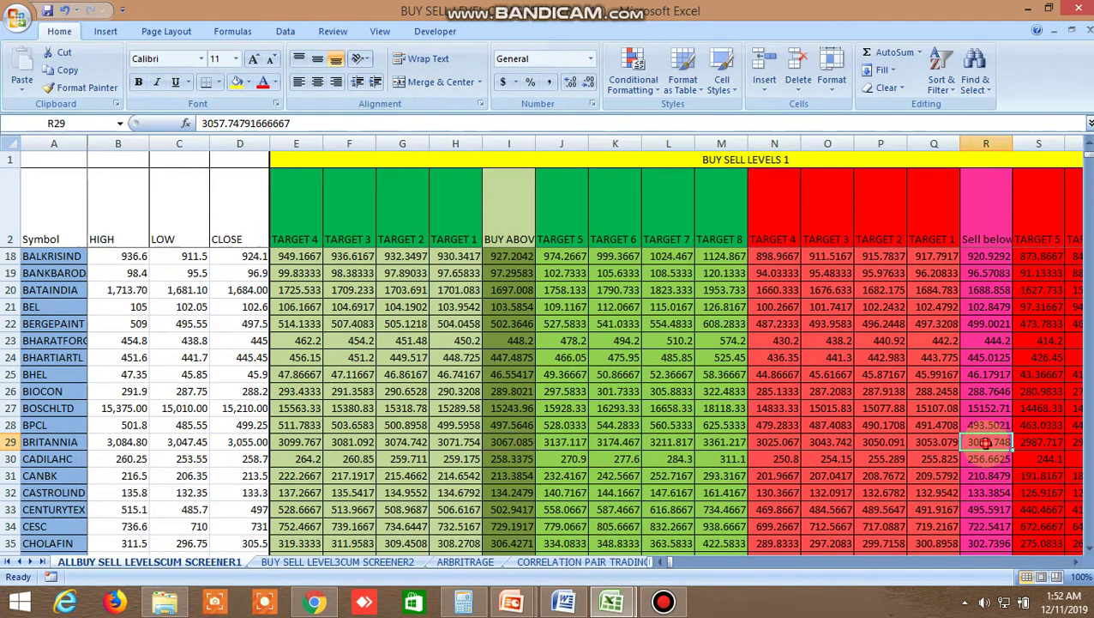
{"action": "left_click", "coordinate": [314, 602]}
Step: Search 'BRITA' and add BRITANNIA (NSE) to the Kite watchlist
{"action": "scroll", "coordinate": [105, 151], "scroll_direction": "up", "scroll_amount": 5}
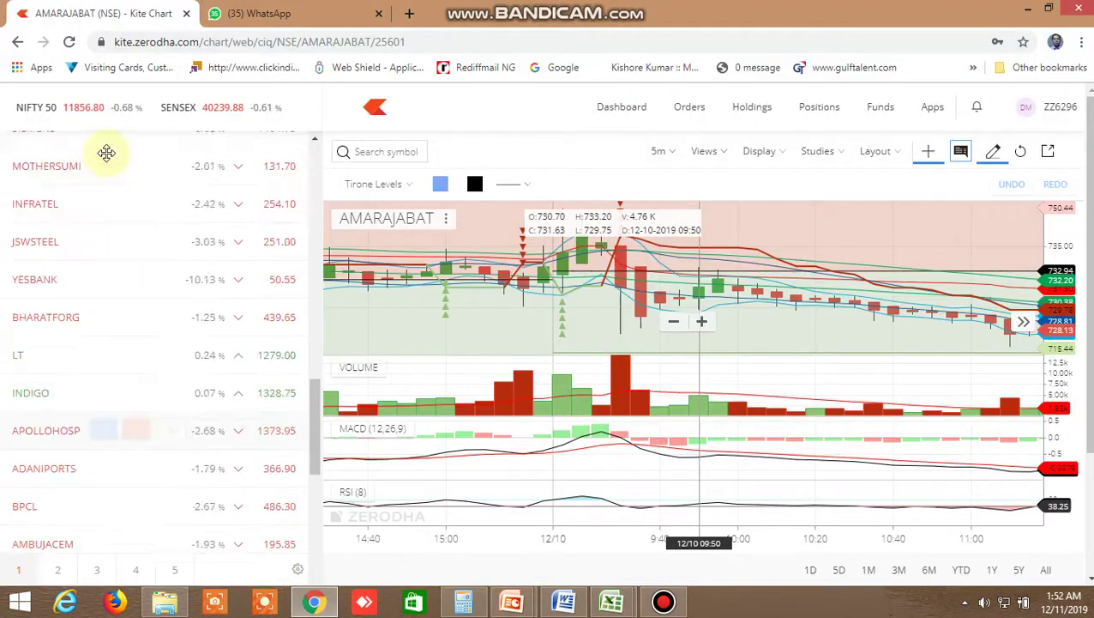
{"action": "scroll", "coordinate": [86, 147], "scroll_direction": "up", "scroll_amount": 5}
{"action": "scroll", "coordinate": [86, 148], "scroll_direction": "up", "scroll_amount": 5}
{"action": "scroll", "coordinate": [86, 148], "scroll_direction": "up", "scroll_amount": 1}
{"action": "left_click", "coordinate": [84, 151]}
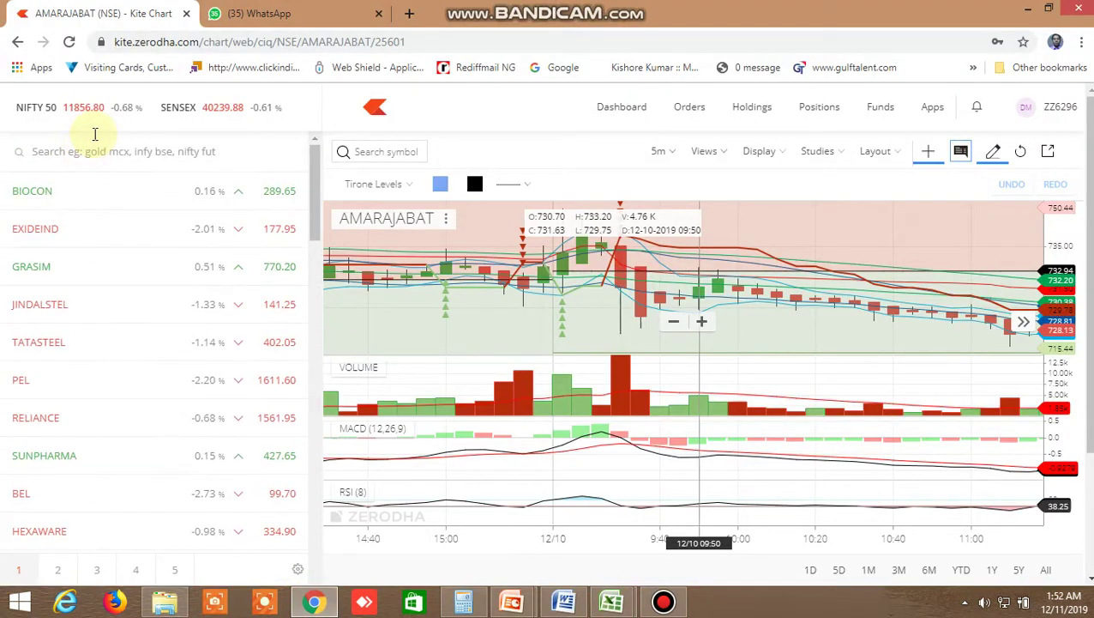
{"action": "type", "text": "BRITA"}
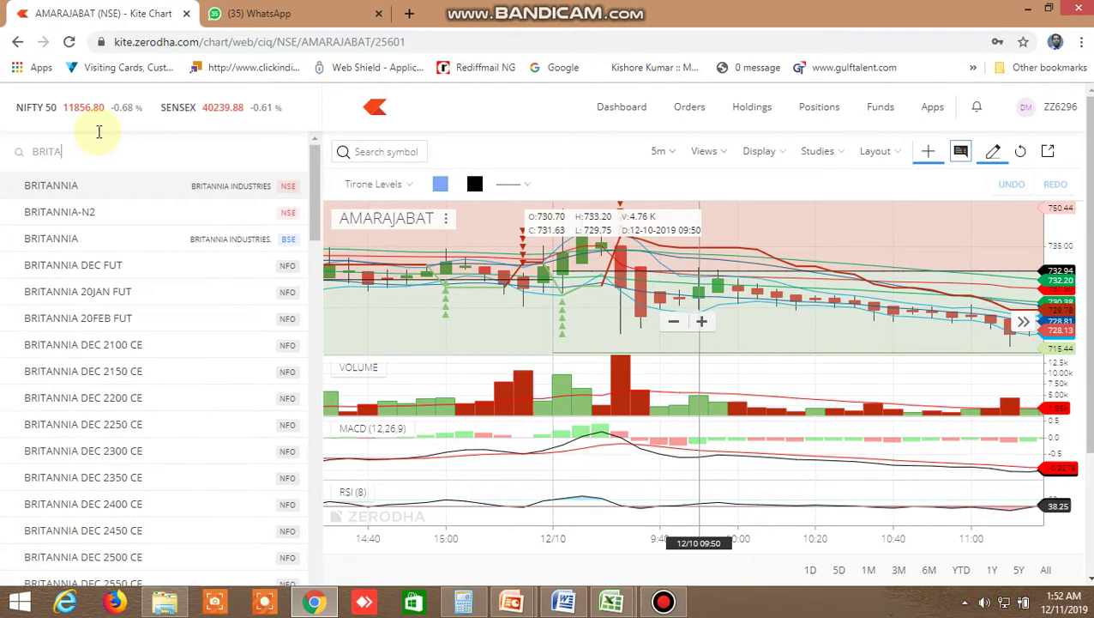
{"action": "left_click", "coordinate": [78, 185]}
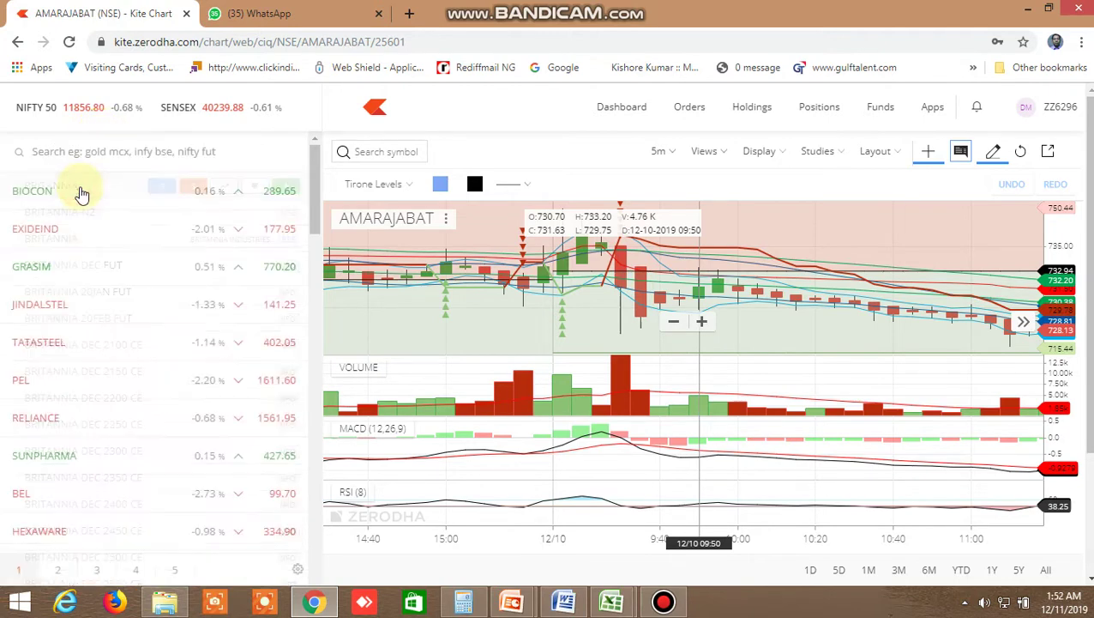
Step: Expand BRITANNIA's market depth and compare it with the buy-above level in the screener
{"action": "mouse_move", "coordinate": [210, 534]}
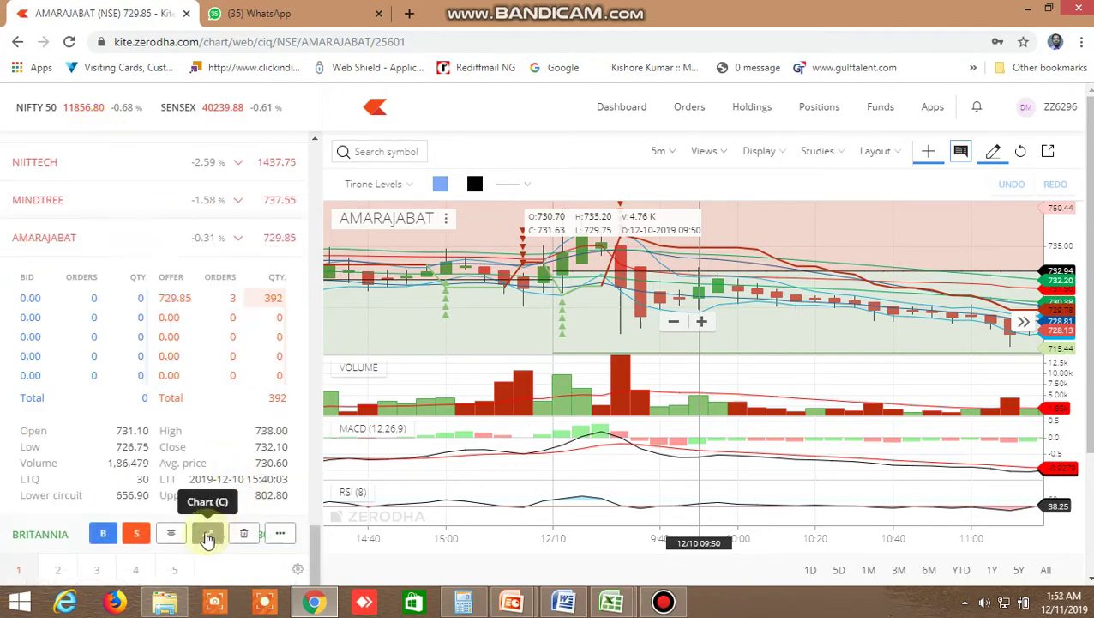
{"action": "left_click", "coordinate": [174, 536]}
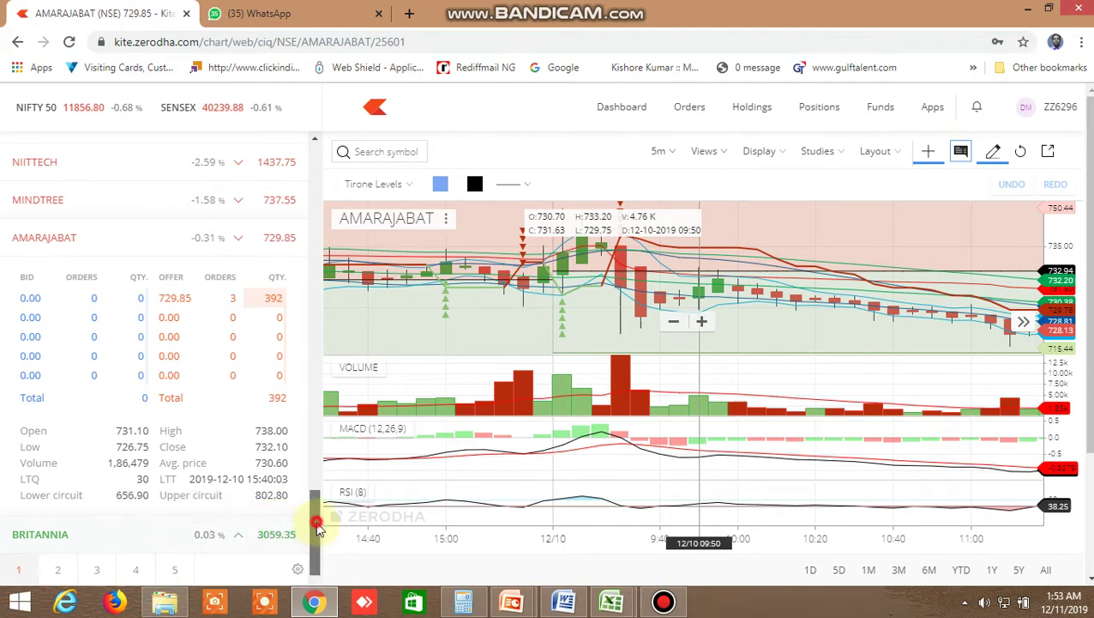
{"action": "left_click_drag", "start_coordinate": [312, 524], "coordinate": [311, 568]}
{"action": "mouse_move", "coordinate": [129, 473]}
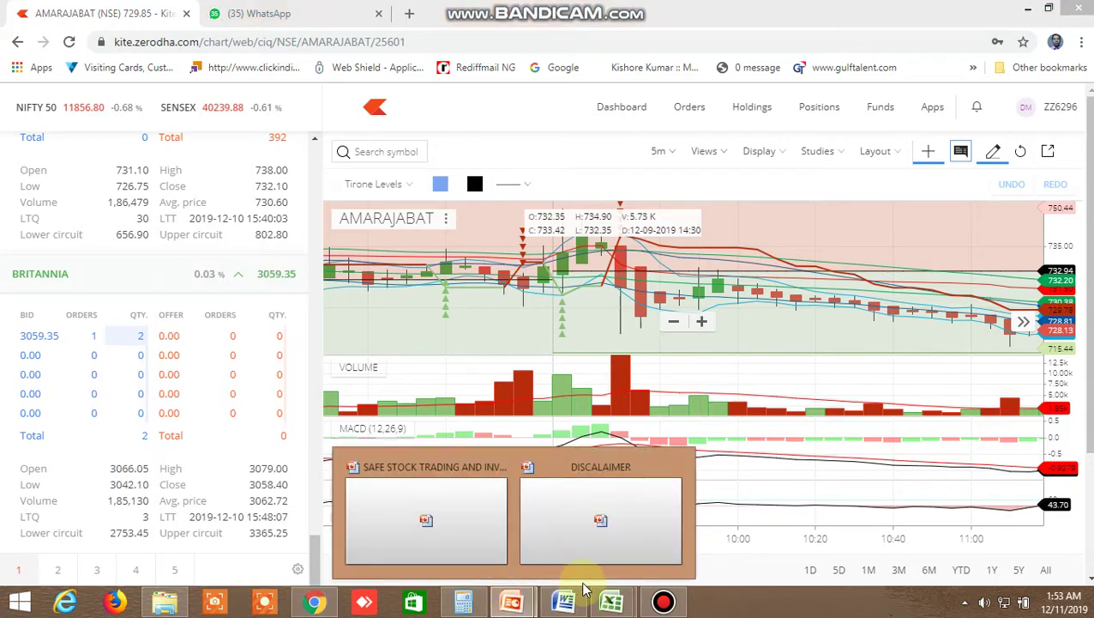
{"action": "mouse_move", "coordinate": [612, 600]}
{"action": "left_click", "coordinate": [693, 521]}
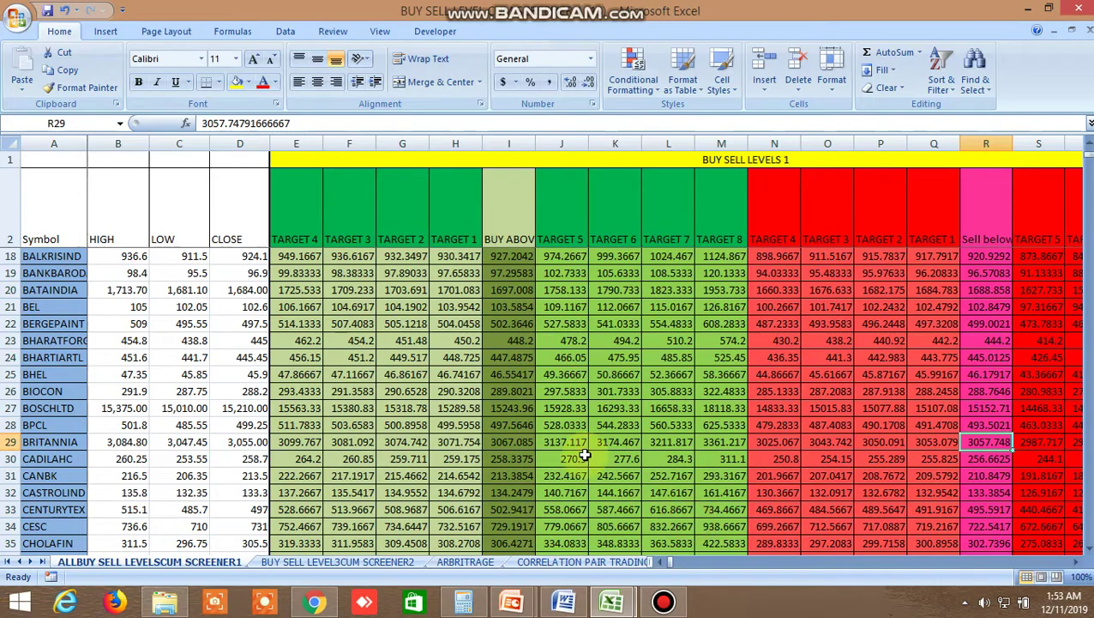
{"action": "left_click", "coordinate": [513, 443]}
{"action": "left_click", "coordinate": [314, 600]}
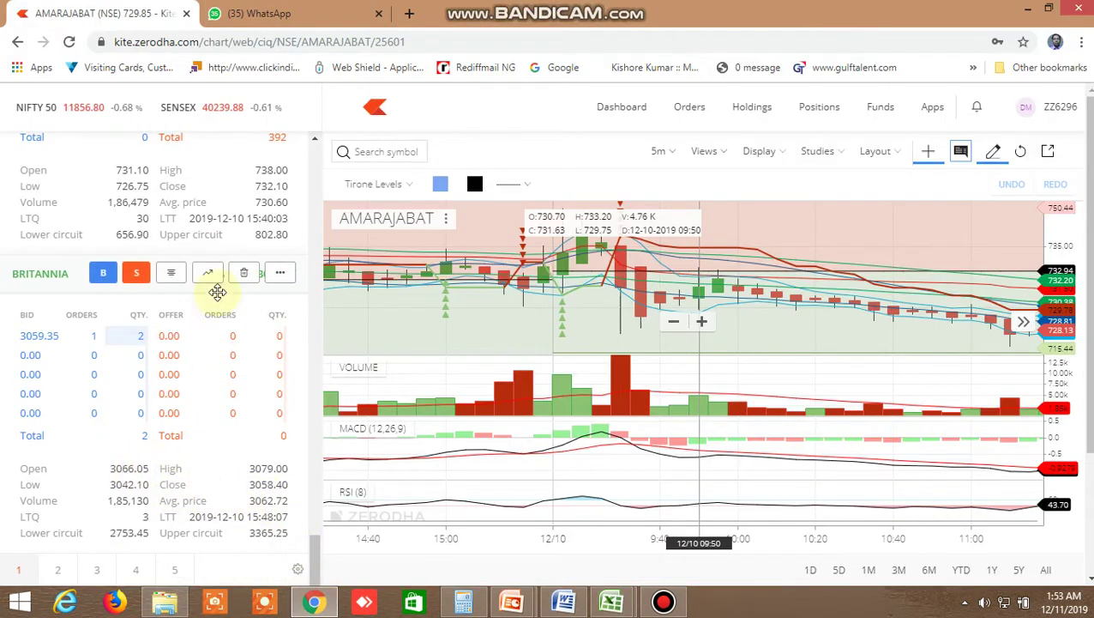
{"action": "left_click", "coordinate": [210, 274]}
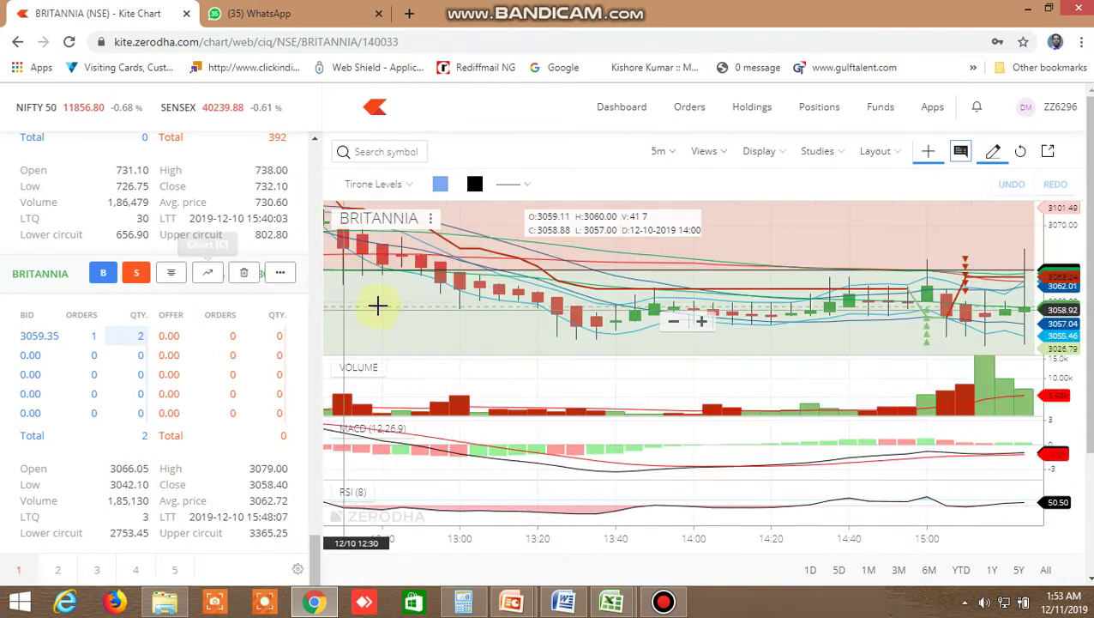
{"action": "left_click_drag", "start_coordinate": [371, 288], "coordinate": [923, 312]}
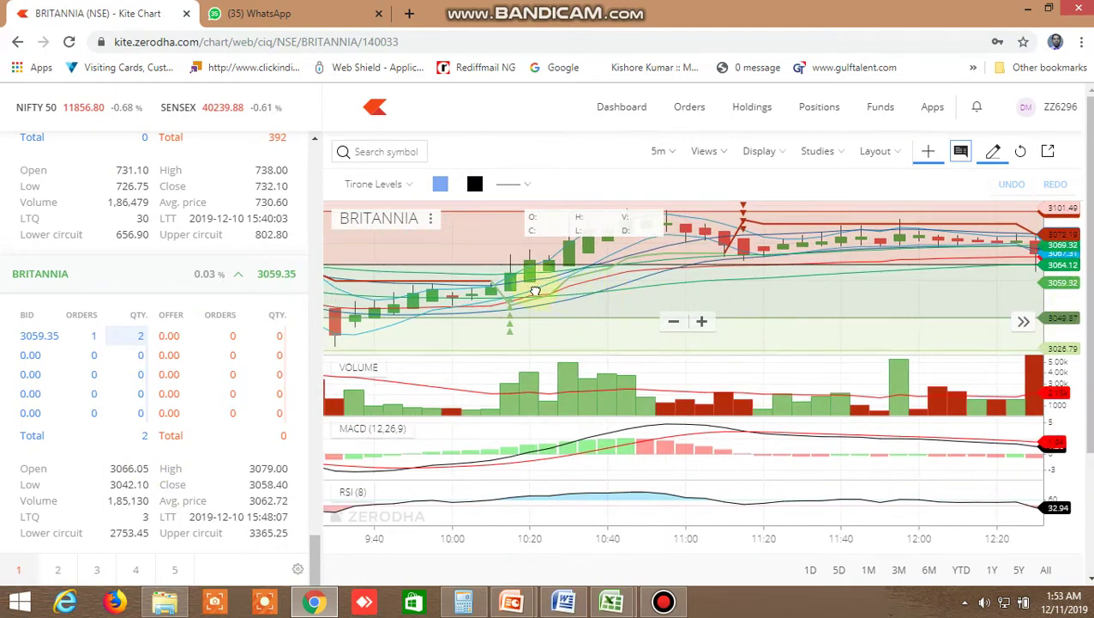
{"action": "mouse_move", "coordinate": [533, 288]}
{"action": "left_mouse_down"}
{"action": "mouse_move", "coordinate": [877, 281]}
{"action": "mouse_move", "coordinate": [826, 277]}
{"action": "left_mouse_up"}
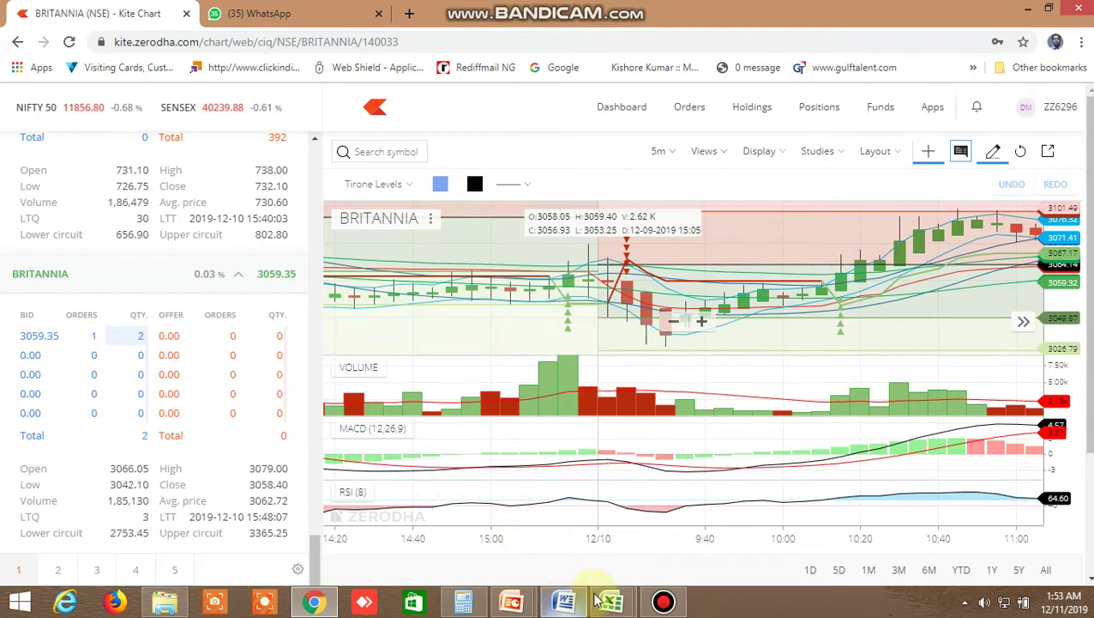
{"action": "mouse_move", "coordinate": [611, 601]}
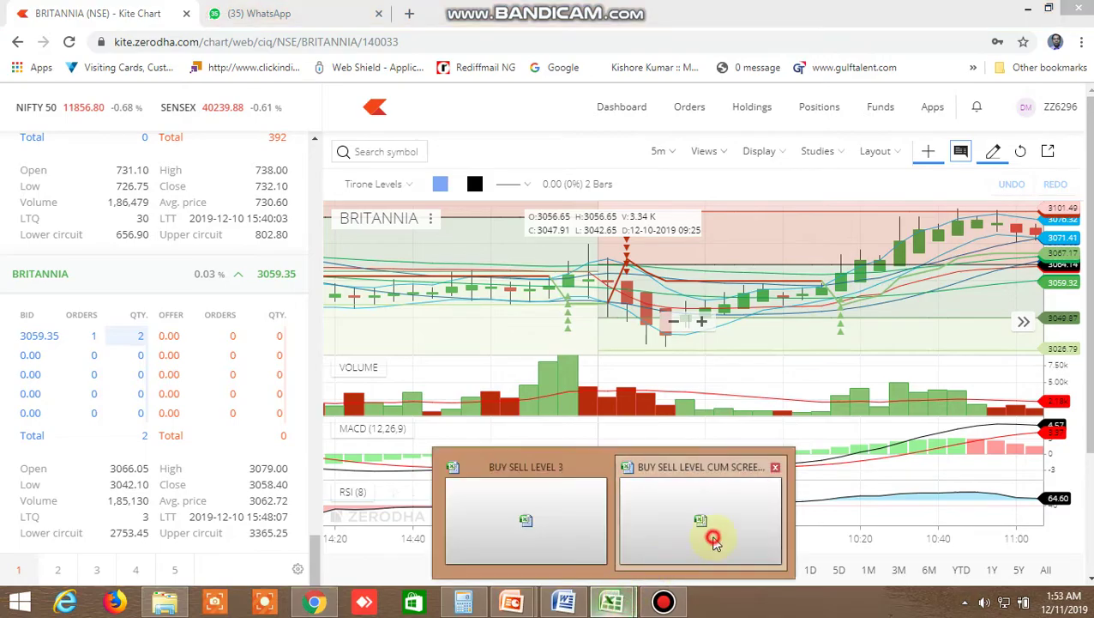
{"action": "left_click", "coordinate": [711, 468]}
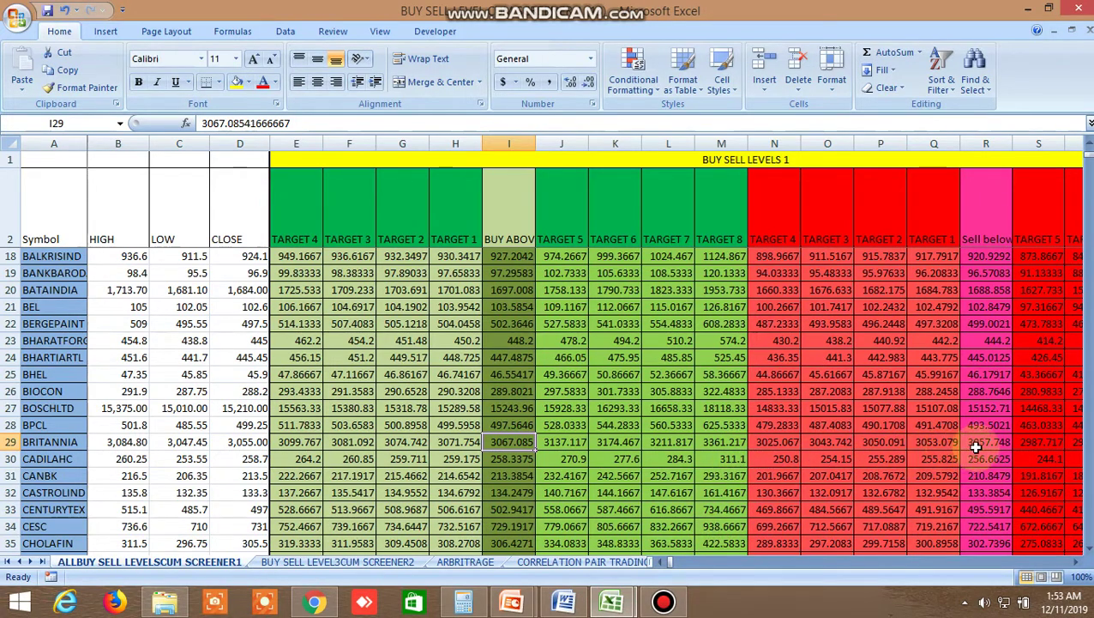
{"action": "left_click", "coordinate": [314, 601]}
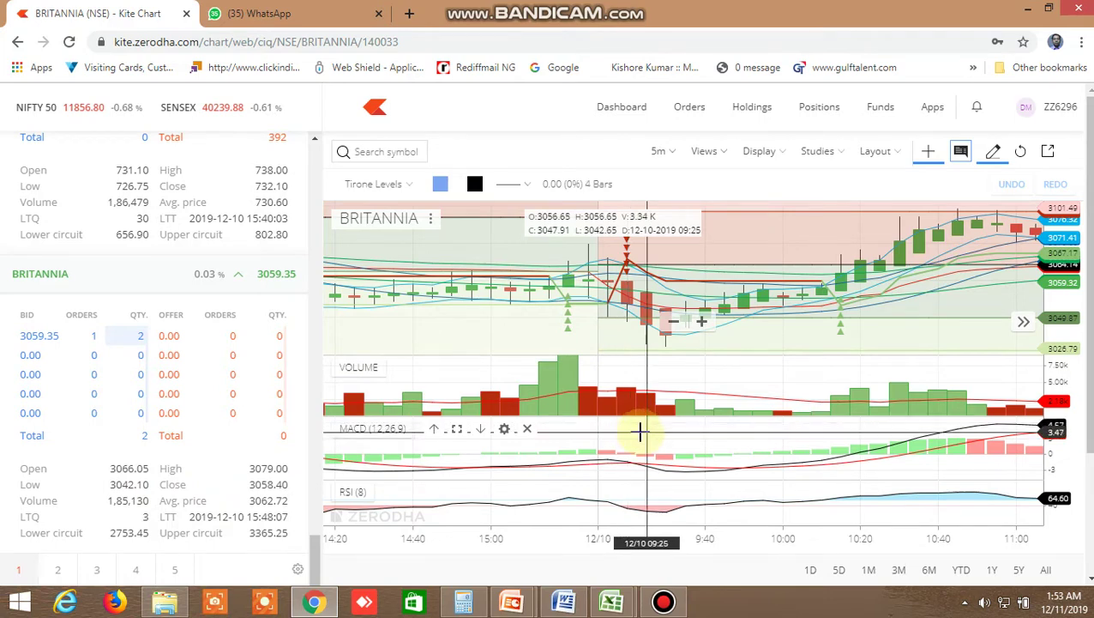
{"action": "mouse_move", "coordinate": [612, 599]}
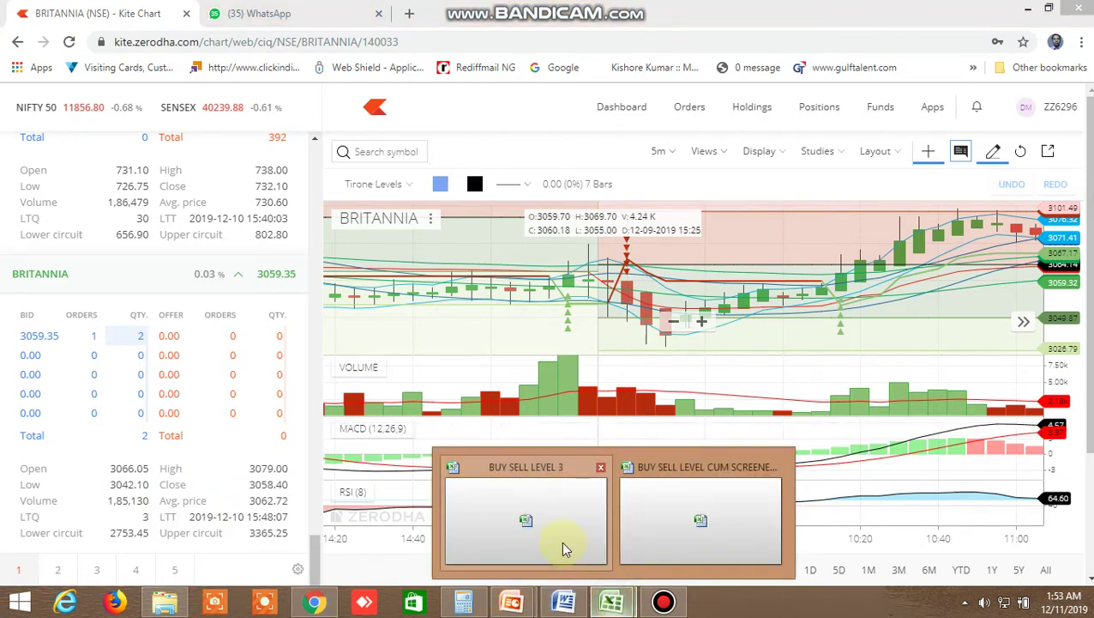
{"action": "left_click", "coordinate": [700, 520]}
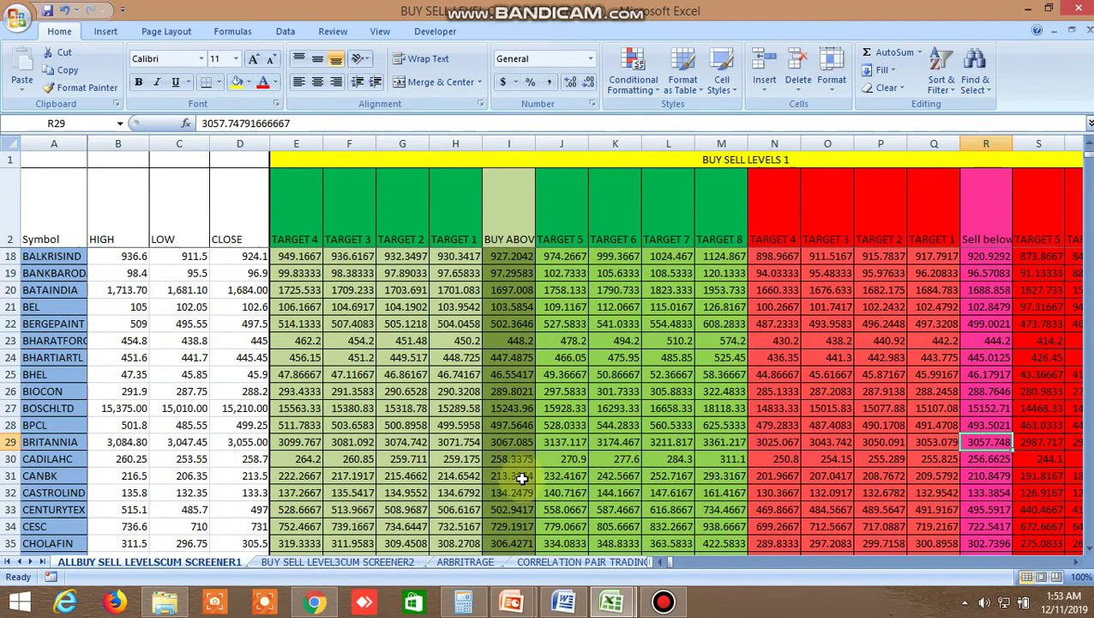
{"action": "left_click", "coordinate": [510, 439]}
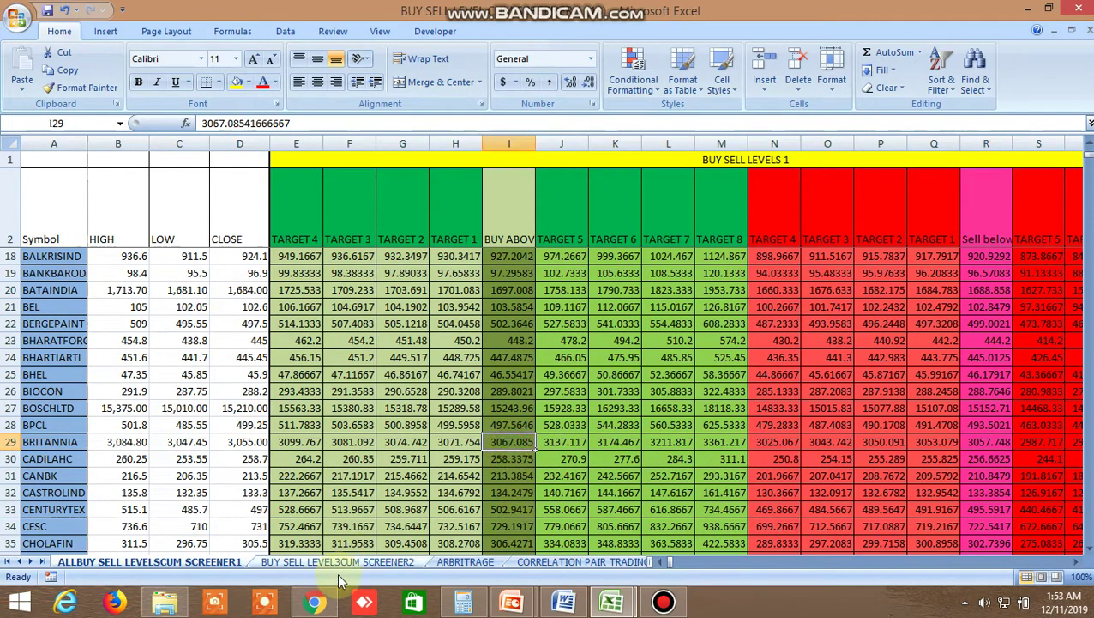
{"action": "left_click", "coordinate": [331, 603]}
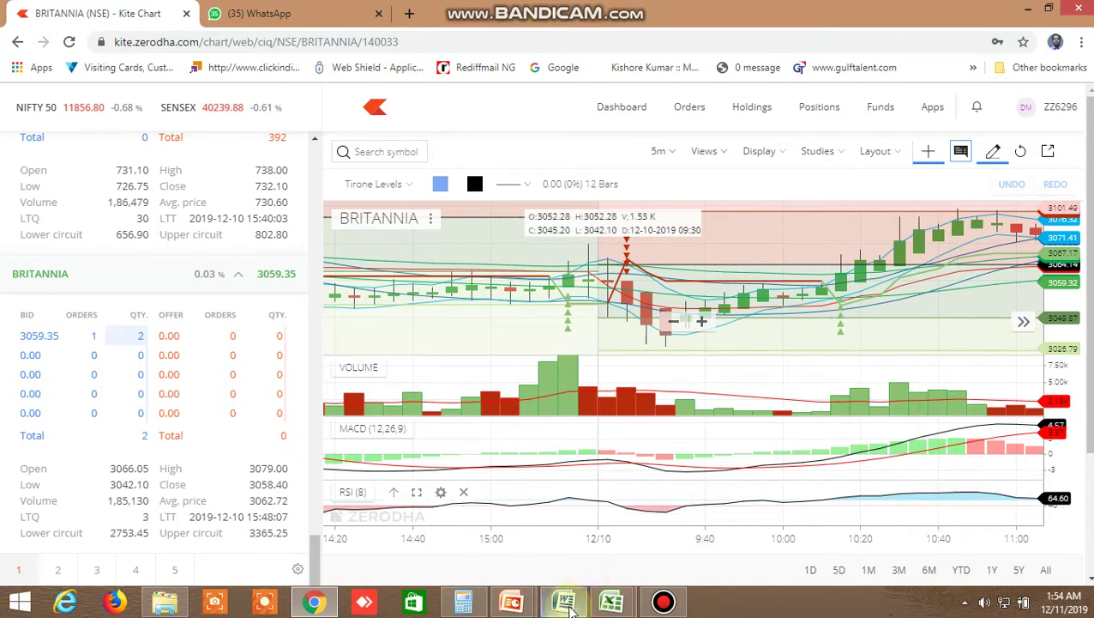
{"action": "left_click", "coordinate": [612, 601]}
Step: Read BRITANNIA's row 30 levels in BUY SELL LEVEL 3: 3107.882 in F30, 3061.718 in M30
{"action": "left_click", "coordinate": [548, 524]}
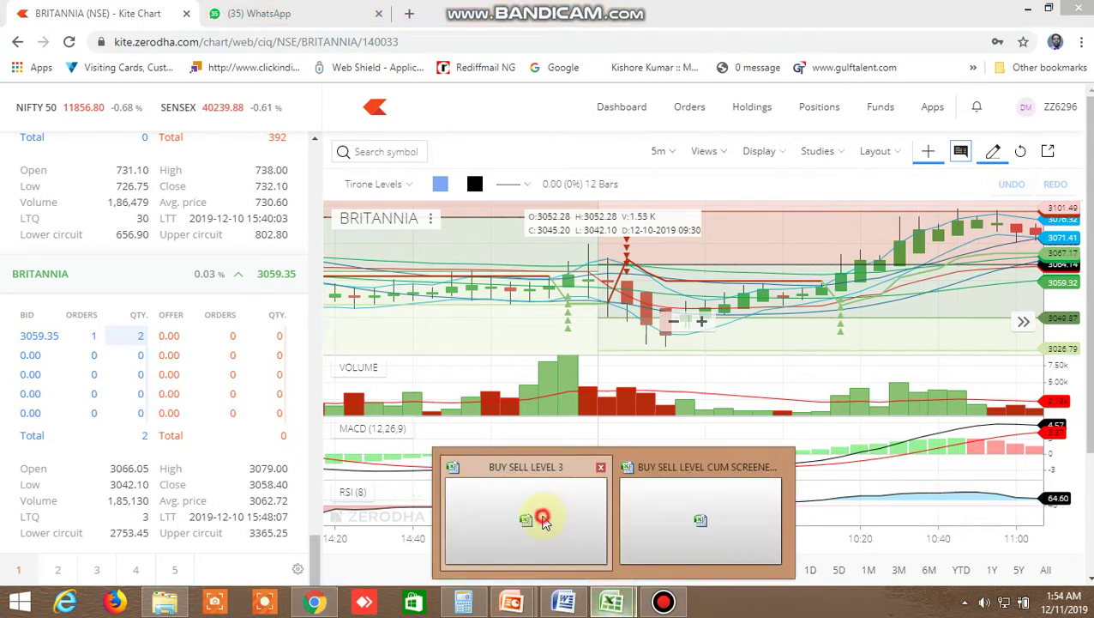
{"action": "scroll", "coordinate": [444, 436], "scroll_direction": "down", "scroll_amount": 3}
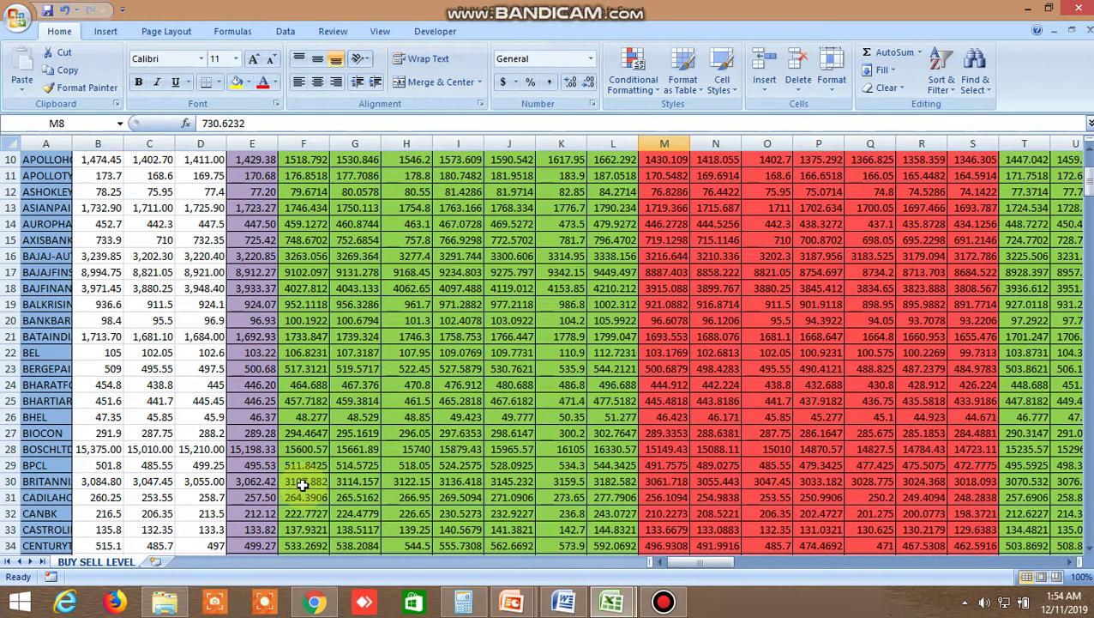
{"action": "left_click", "coordinate": [302, 482]}
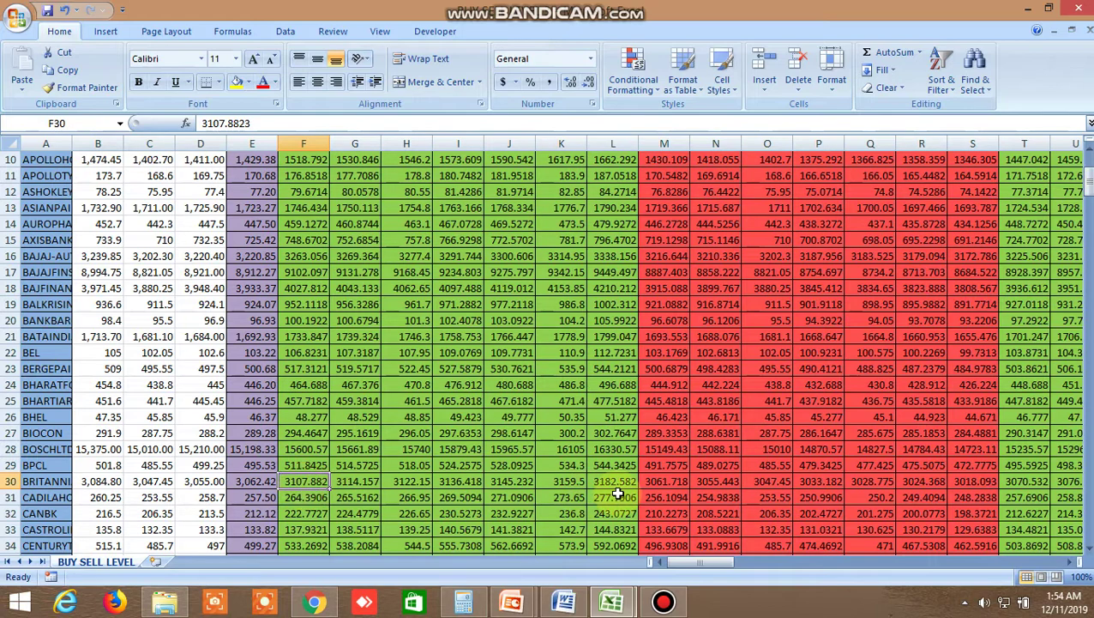
{"action": "left_click", "coordinate": [676, 485]}
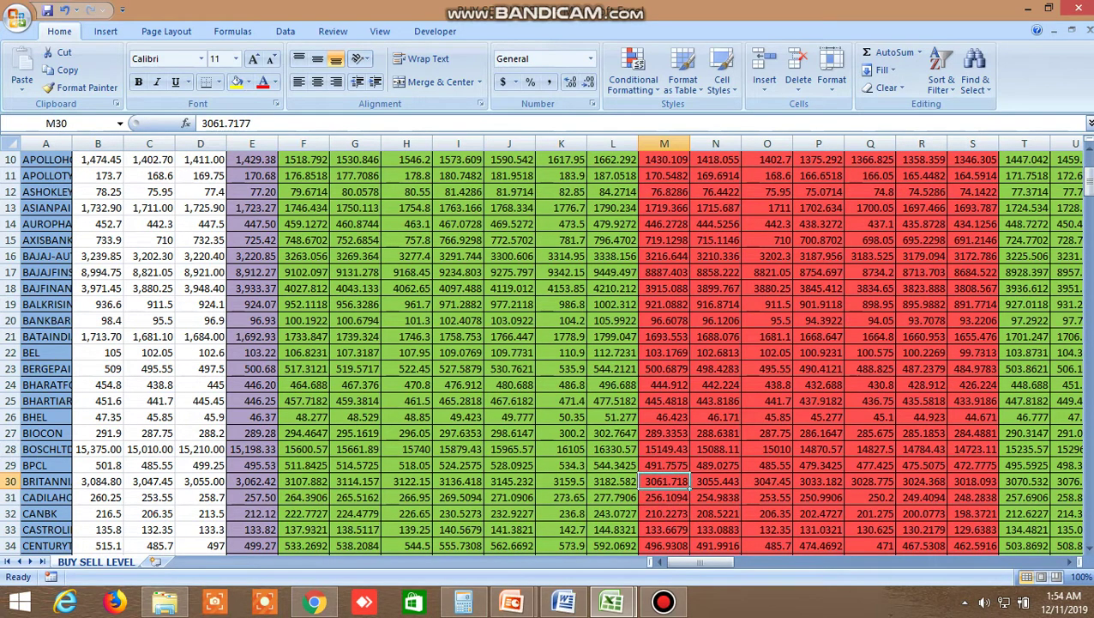
{"action": "mouse_move", "coordinate": [1093, 1]}
Step: Switch to the cum screener workbook and bring BANKNIFTY futures row 160 into view at columns JP–KH
{"action": "mouse_move", "coordinate": [611, 602]}
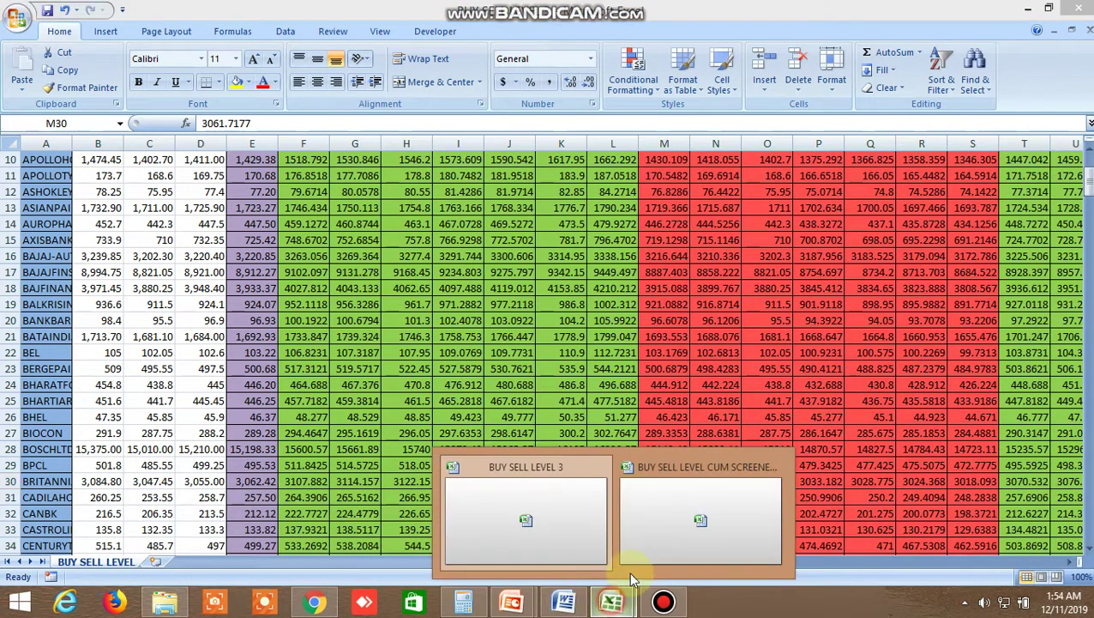
{"action": "left_click", "coordinate": [701, 522]}
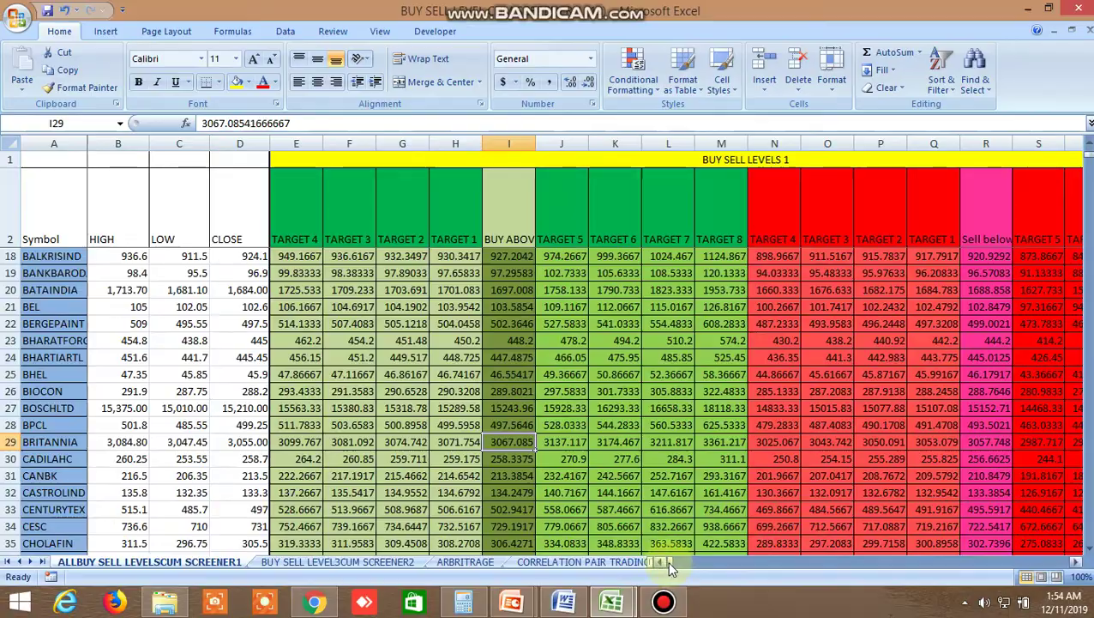
{"action": "left_click_drag", "start_coordinate": [674, 566], "coordinate": [767, 572]}
{"action": "scroll", "coordinate": [559, 463], "scroll_direction": "down", "scroll_amount": 10}
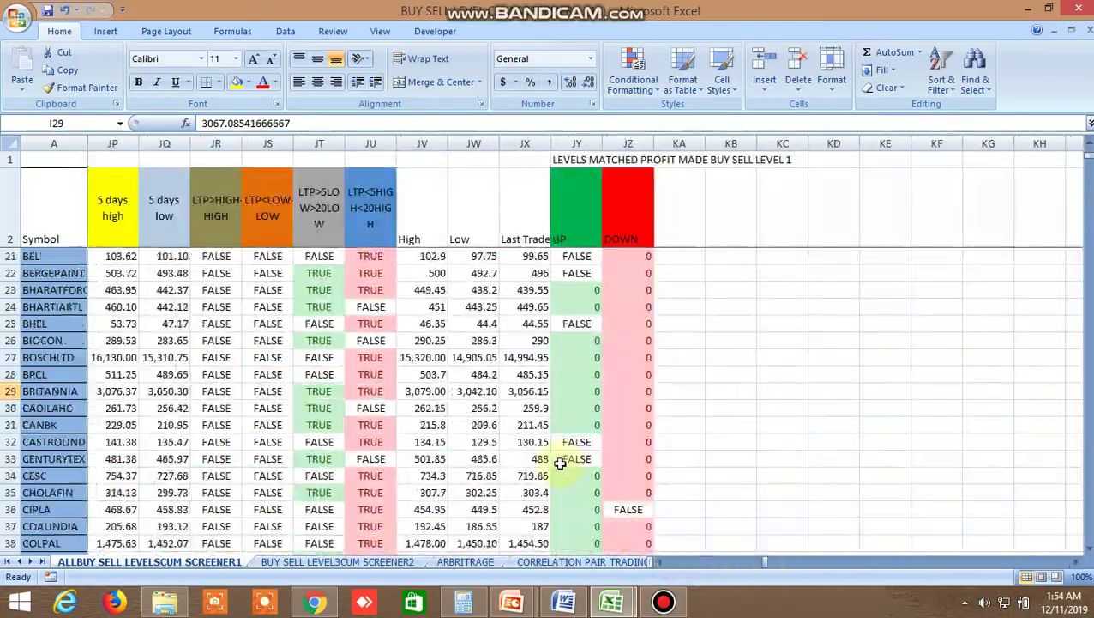
{"action": "scroll", "coordinate": [559, 463], "scroll_direction": "down", "scroll_amount": 7}
{"action": "scroll", "coordinate": [559, 463], "scroll_direction": "down", "scroll_amount": 8}
{"action": "scroll", "coordinate": [559, 463], "scroll_direction": "down", "scroll_amount": 8}
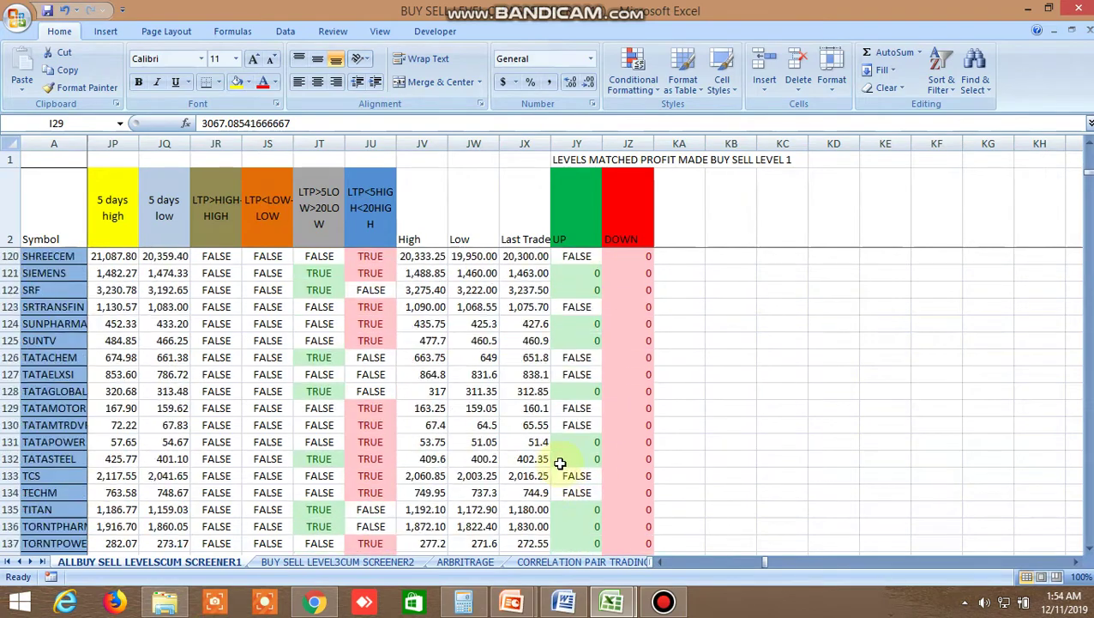
{"action": "scroll", "coordinate": [559, 463], "scroll_direction": "down", "scroll_amount": 8}
{"action": "scroll", "coordinate": [559, 463], "scroll_direction": "down", "scroll_amount": 3}
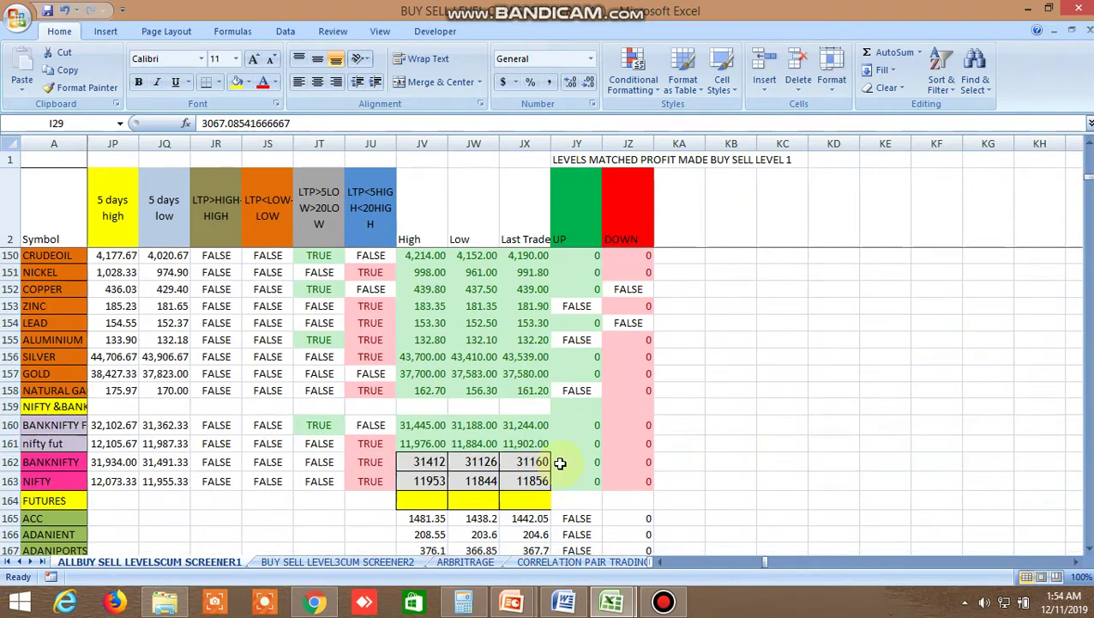
Step: Inspect the BANKNIFTY futures level-match results in row 160, including the UP match formula in JY160
{"action": "left_click", "coordinate": [530, 427]}
{"action": "left_click", "coordinate": [577, 424]}
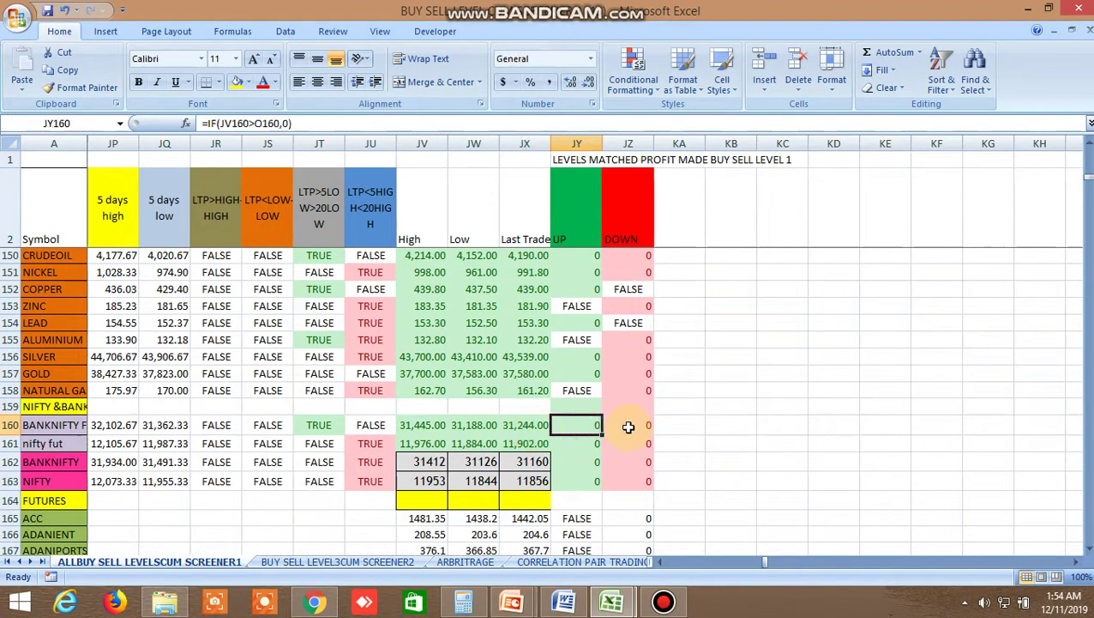
{"action": "left_click", "coordinate": [607, 433]}
{"action": "left_click", "coordinate": [590, 440]}
{"action": "left_click", "coordinate": [595, 421]}
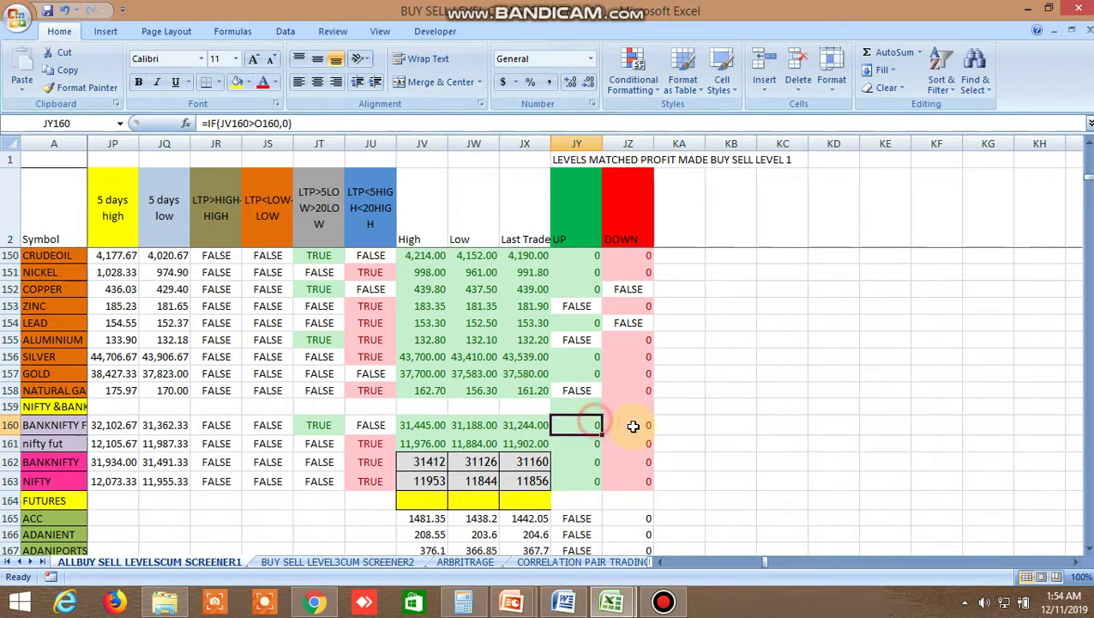
{"action": "left_click", "coordinate": [631, 423]}
{"action": "left_click", "coordinate": [586, 423]}
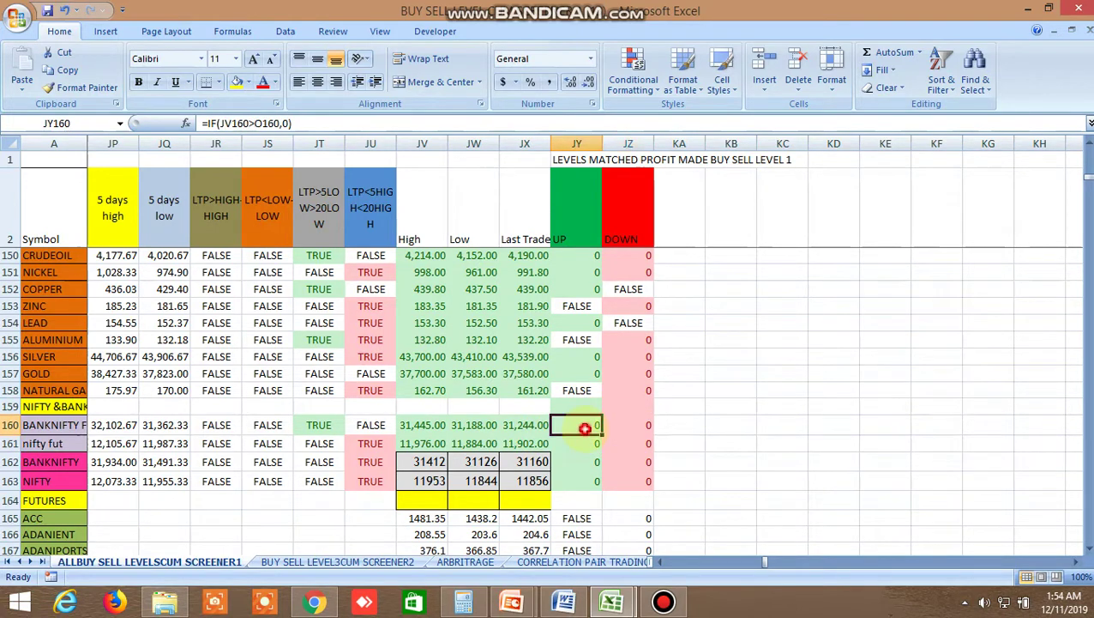
Step: Check the BANKNIFTY futures high of 31,445 in JV160 and low of 31,188 in JW160
{"action": "left_click", "coordinate": [423, 426]}
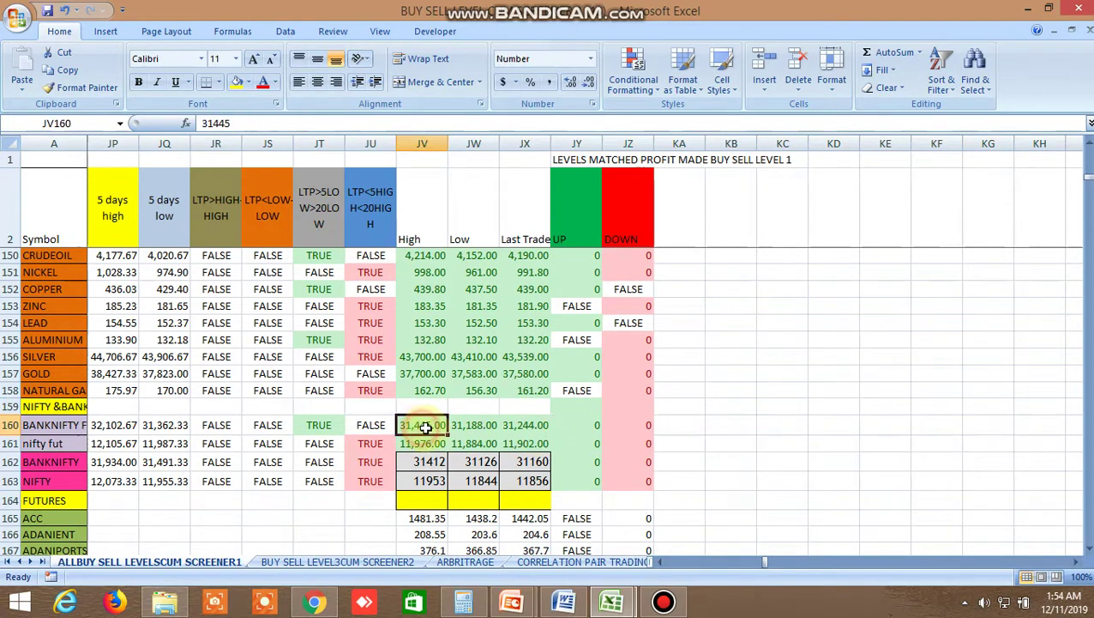
{"action": "left_click", "coordinate": [465, 427]}
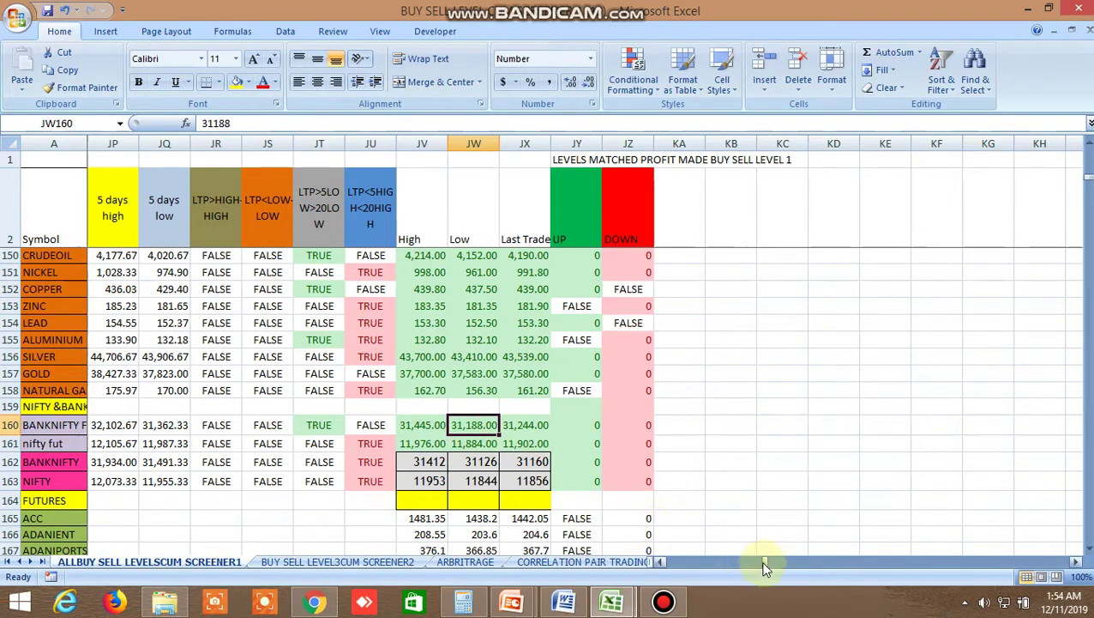
{"action": "left_click_drag", "start_coordinate": [766, 567], "coordinate": [666, 559]}
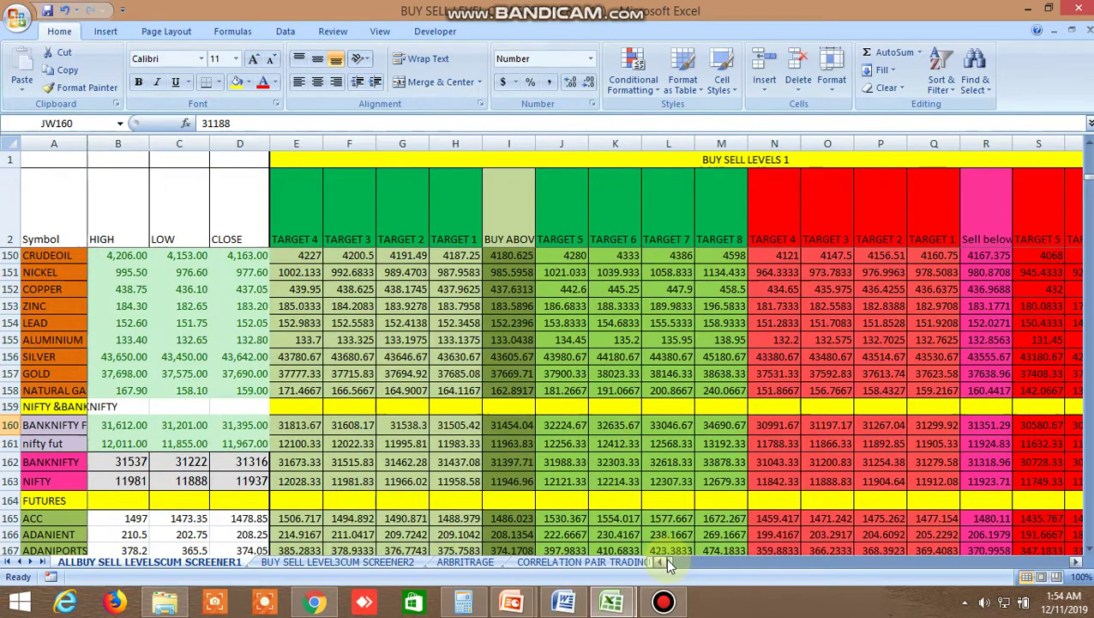
Step: Check the BANKNIFTY futures buy-above level of 31454.04 in I160 and review the level columns
{"action": "left_click", "coordinate": [507, 427]}
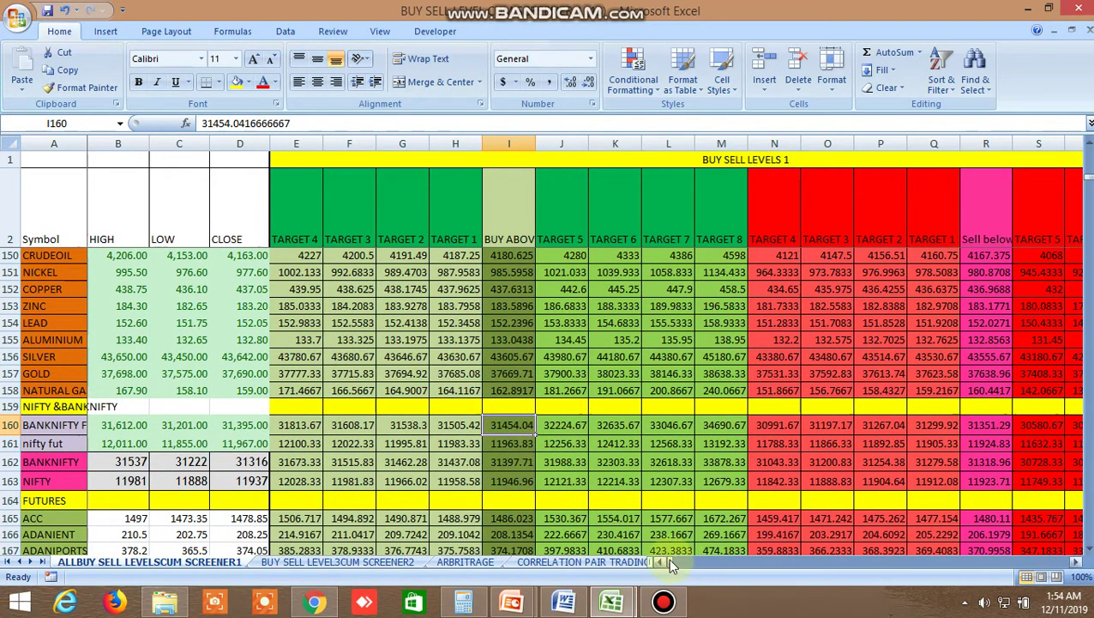
{"action": "mouse_move", "coordinate": [668, 563]}
{"action": "left_mouse_down"}
{"action": "mouse_move", "coordinate": [774, 573]}
{"action": "mouse_move", "coordinate": [667, 562]}
{"action": "left_mouse_up"}
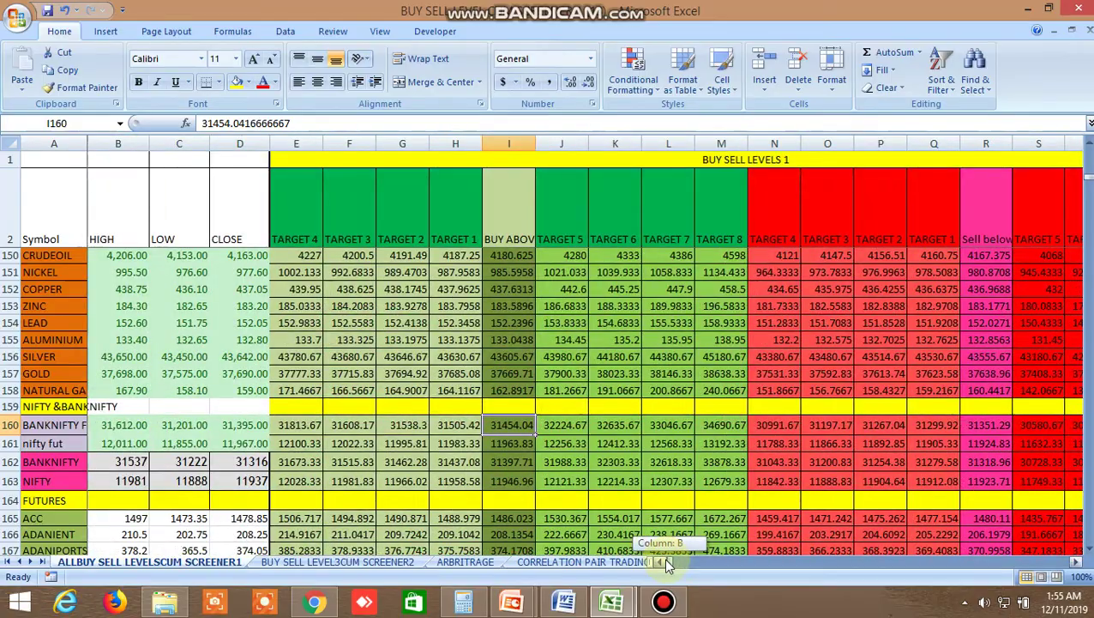
{"action": "left_click_drag", "start_coordinate": [666, 563], "coordinate": [765, 566]}
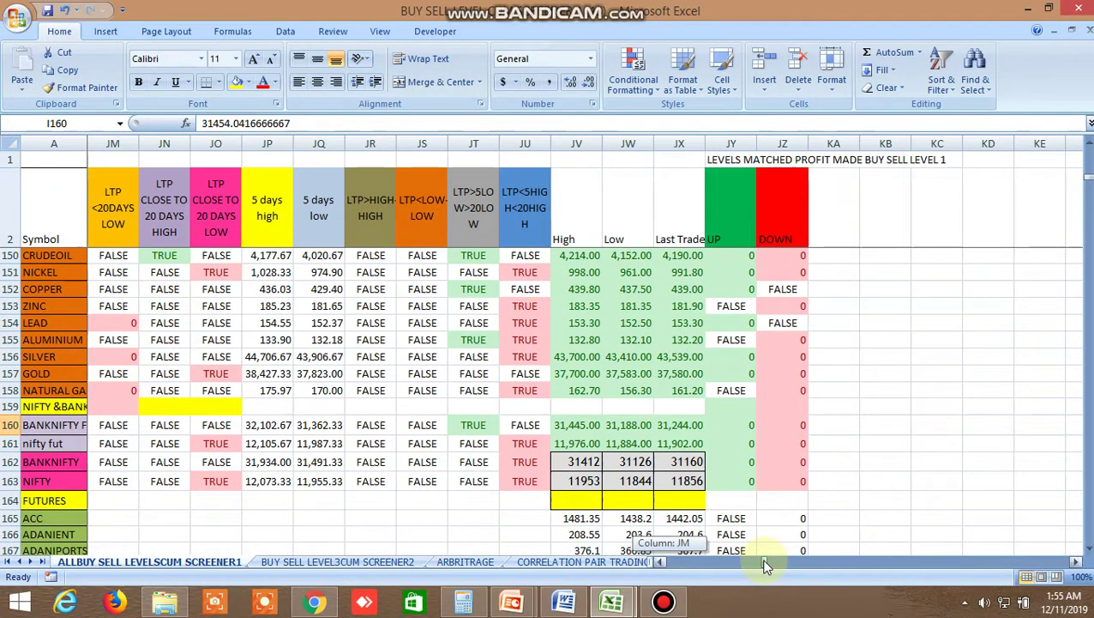
Step: Return to the Kite chart with watchlist 3 showing the futures and options contracts
{"action": "left_click_drag", "start_coordinate": [766, 565], "coordinate": [670, 562]}
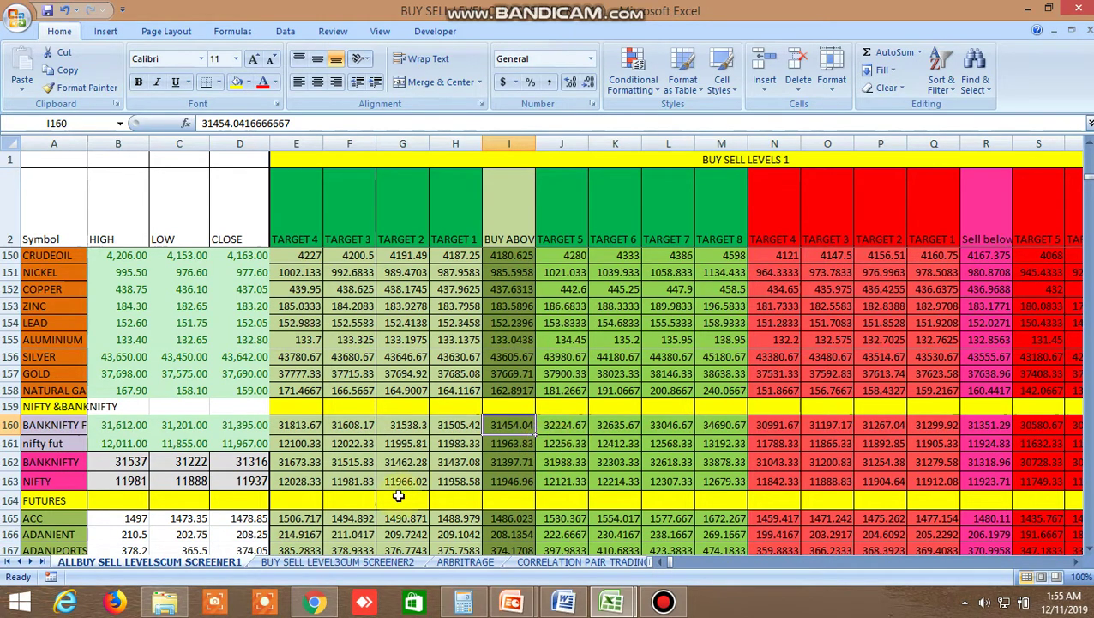
{"action": "left_click", "coordinate": [325, 604]}
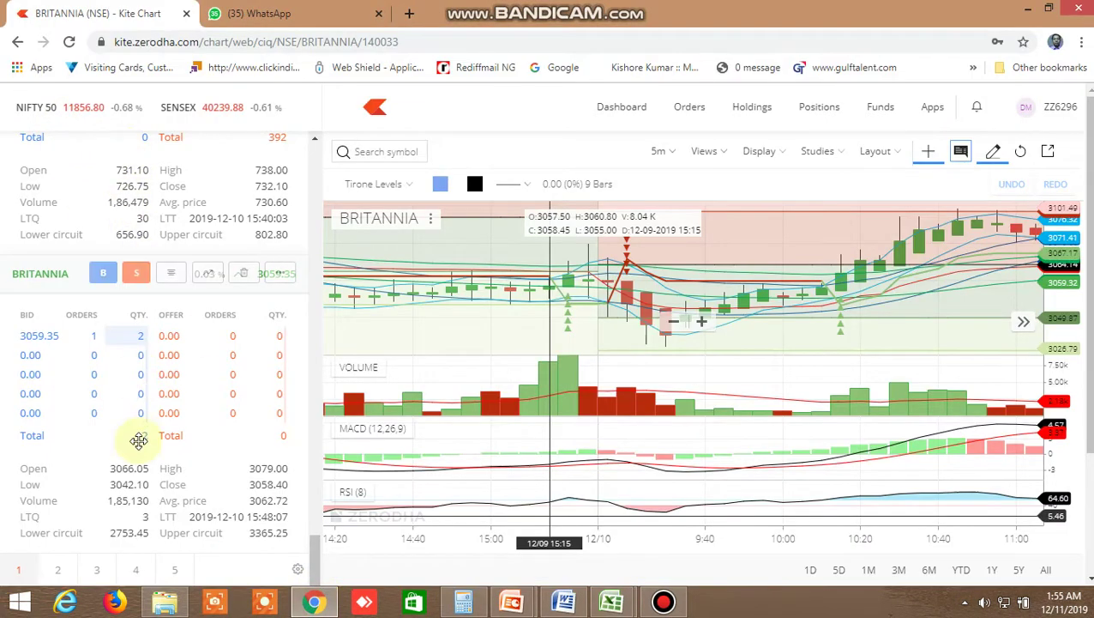
{"action": "left_click", "coordinate": [98, 567]}
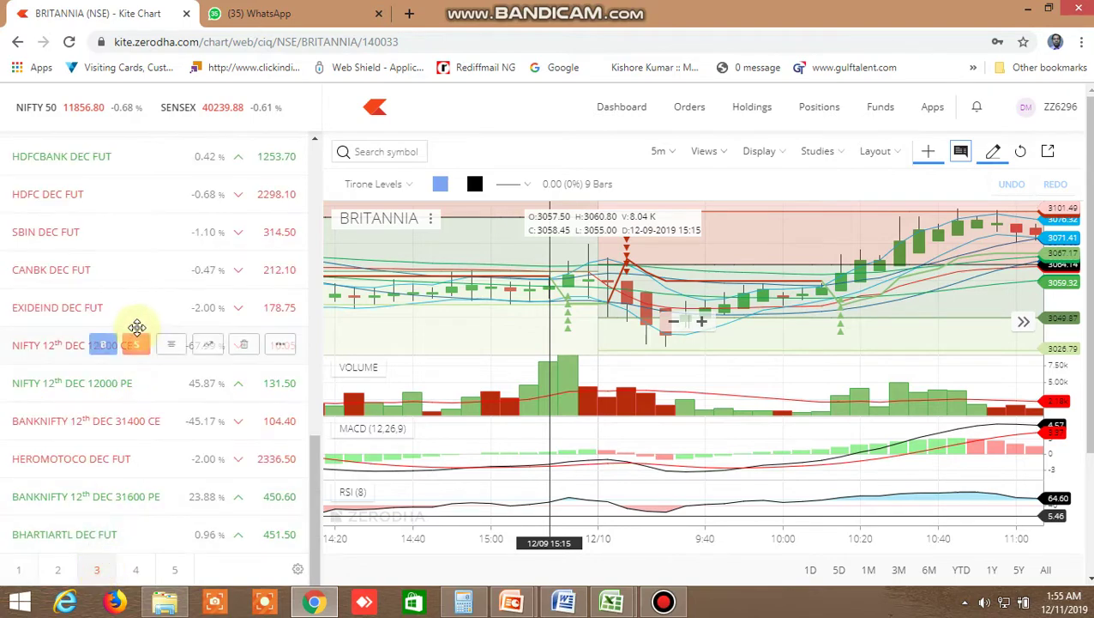